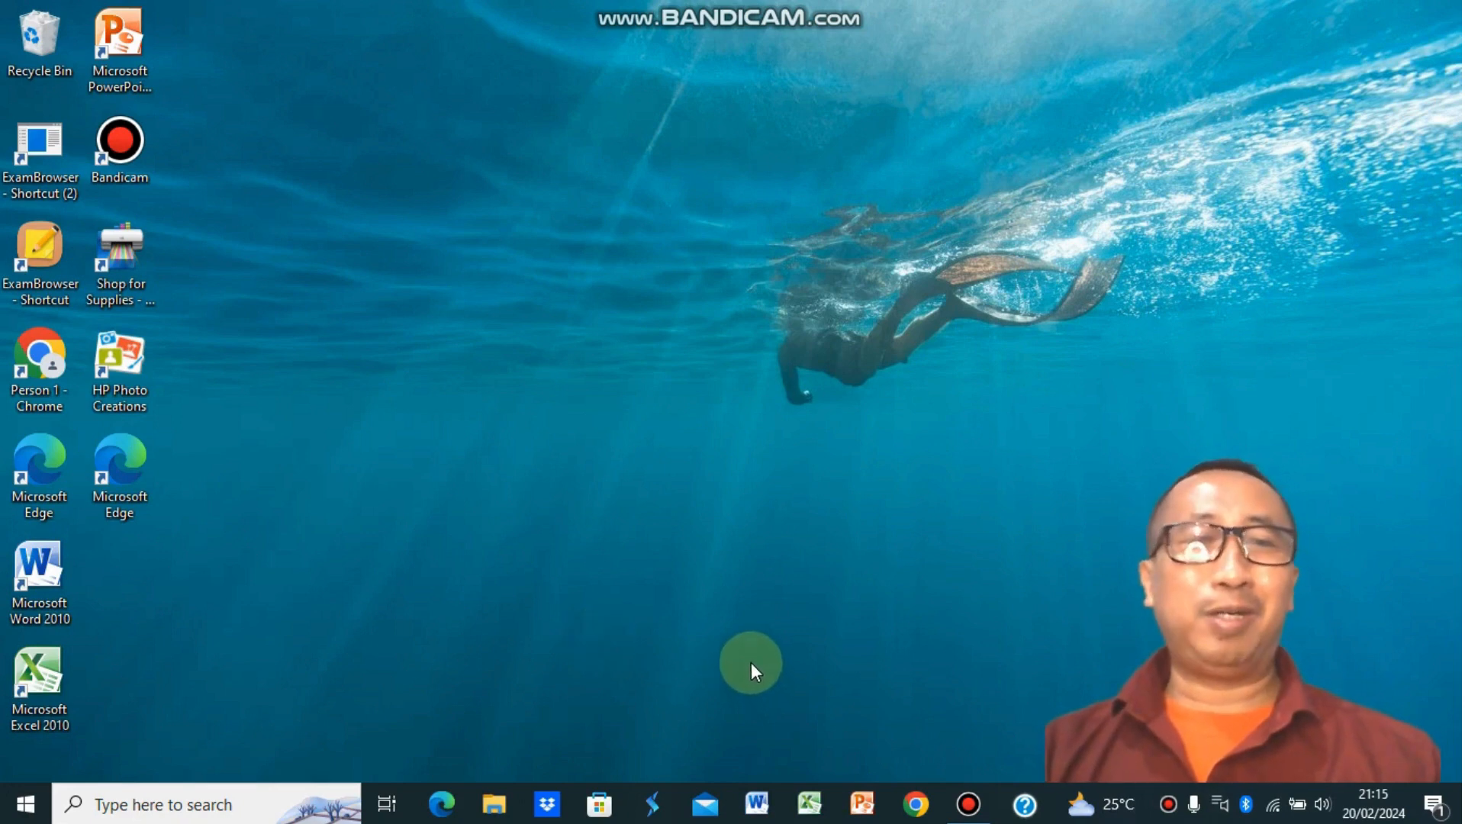
# - Open Chrome with the guru.smp.belajar.id profile that has a photo and go to the Quizizz website through a search for quizizz.com
pyautogui.click(918, 807)
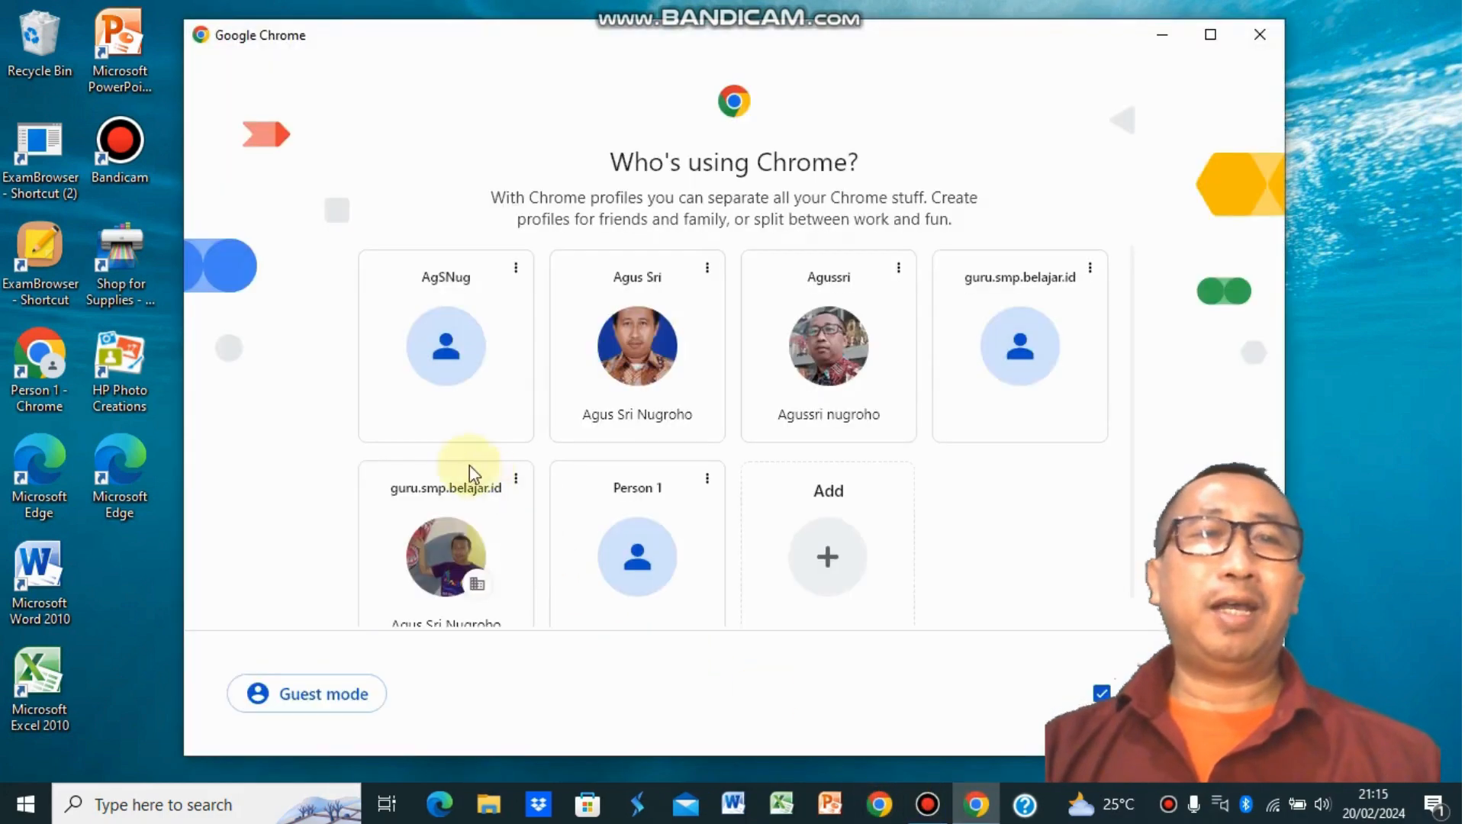
pyautogui.click(438, 537)
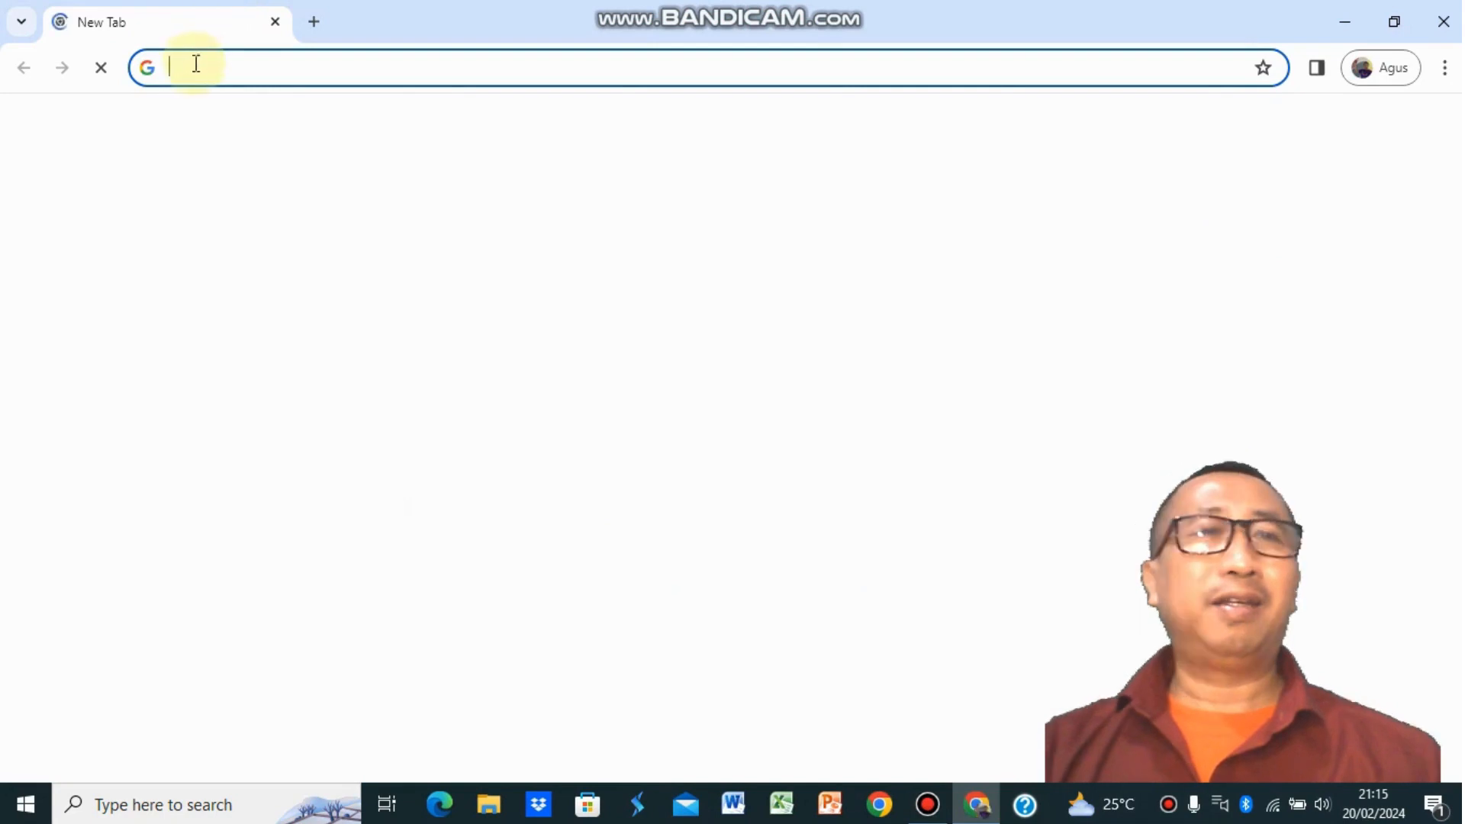
pyautogui.click(196, 66)
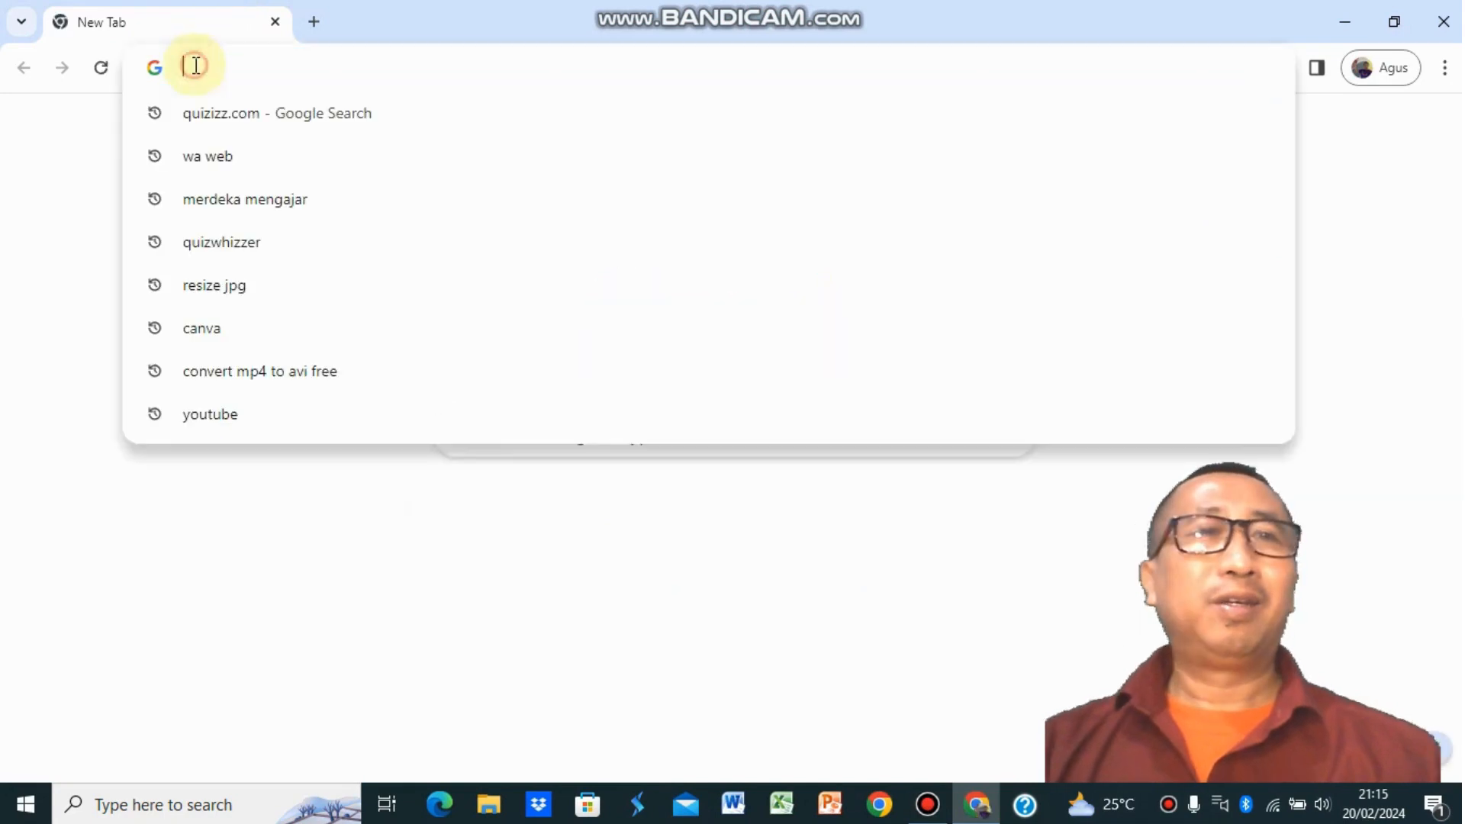
pyautogui.click(217, 125)
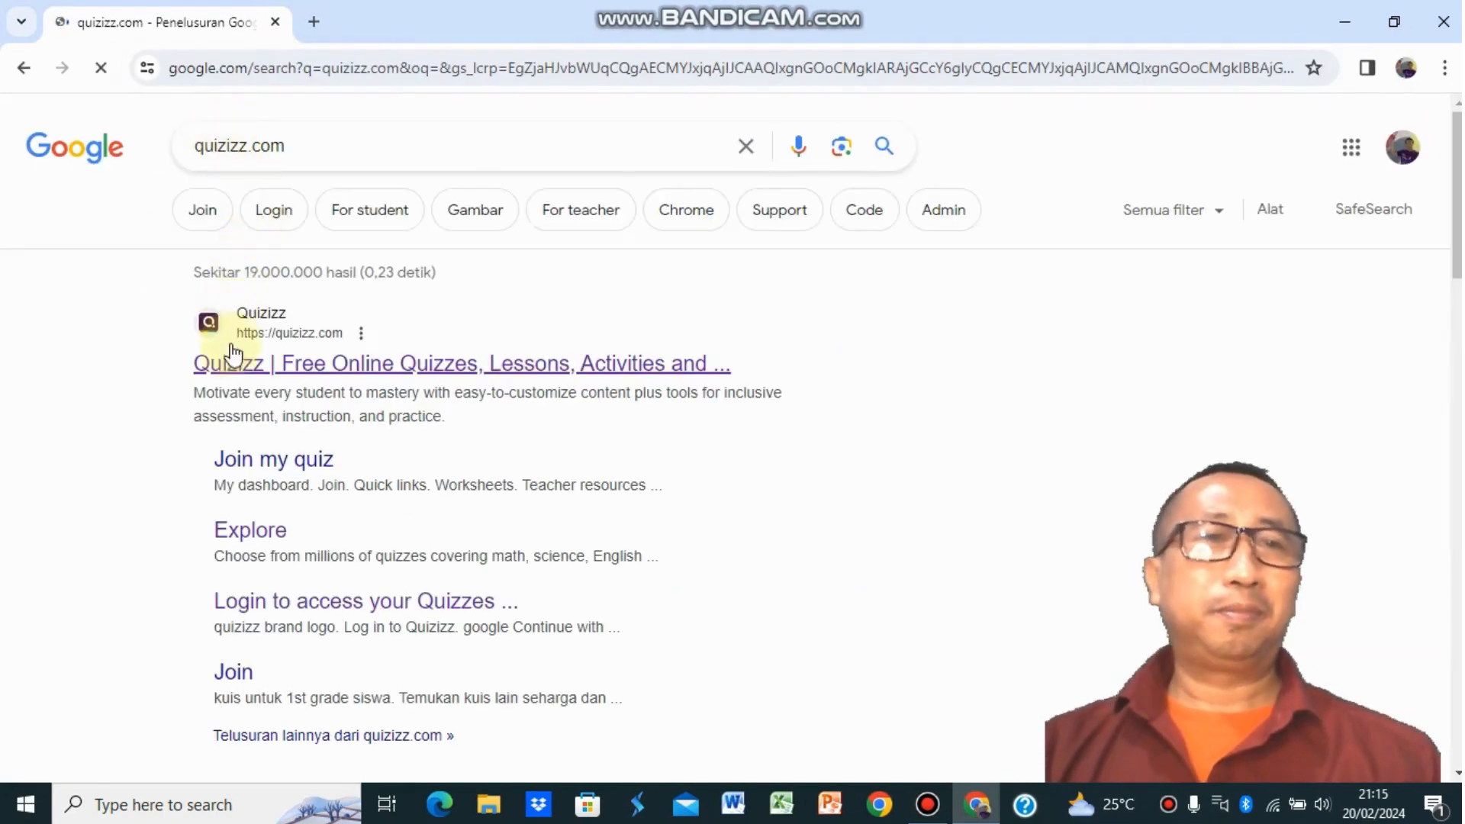
pyautogui.click(237, 365)
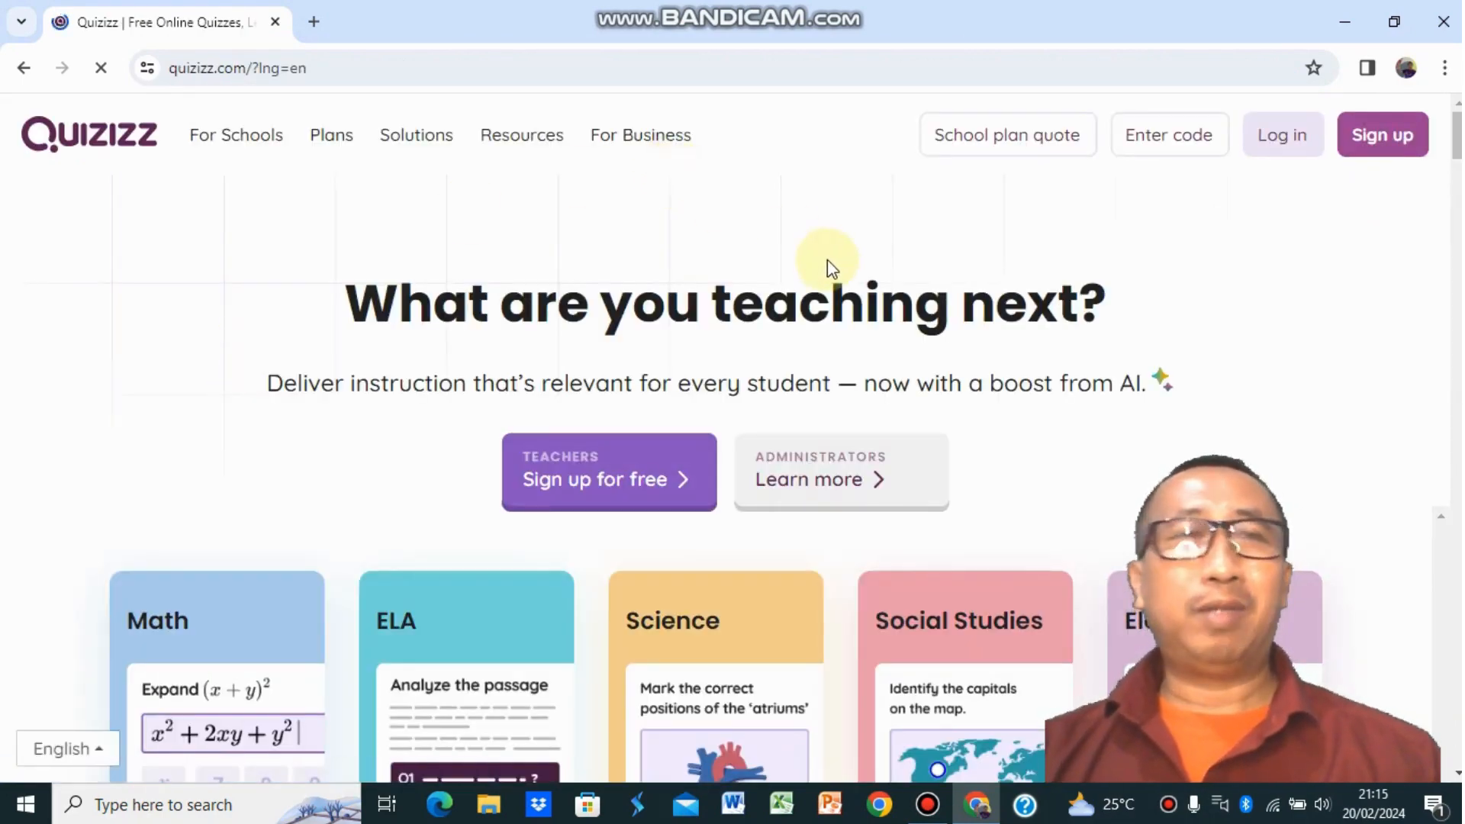
# - Log in to Quizizz through Google with the guru.smp.belajar.id school account
pyautogui.click(1272, 156)
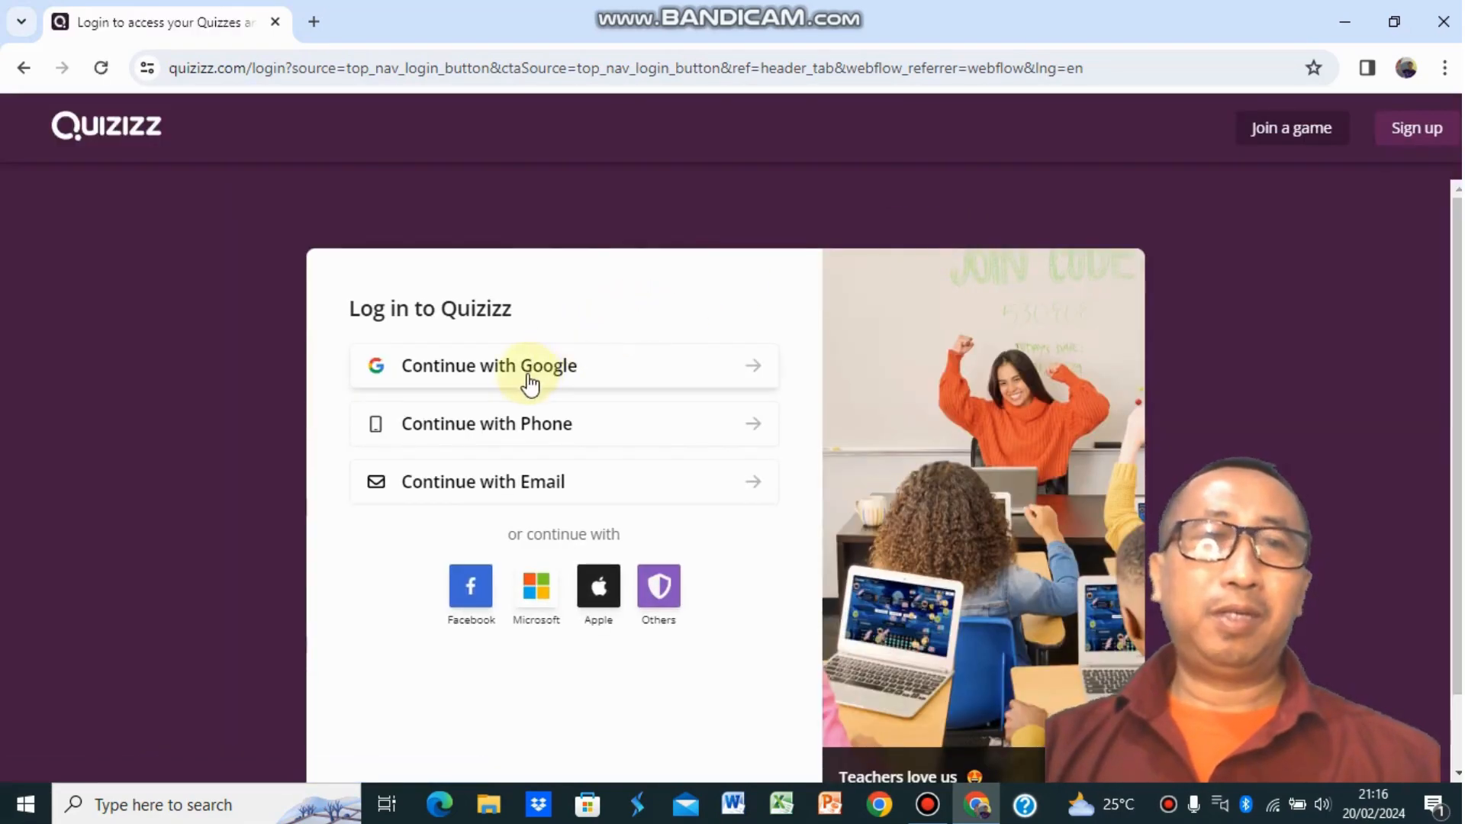
pyautogui.click(527, 380)
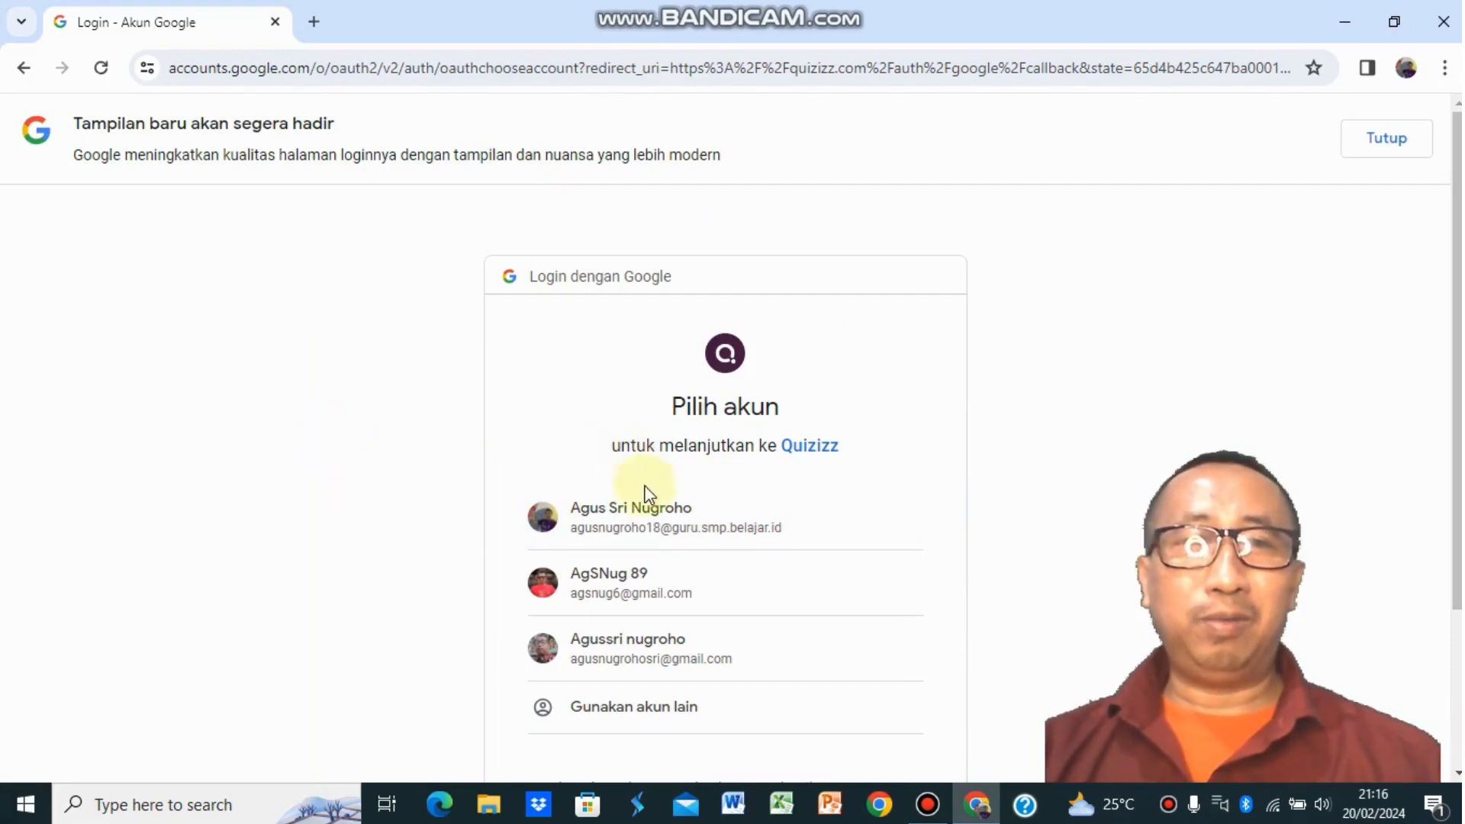
pyautogui.click(647, 514)
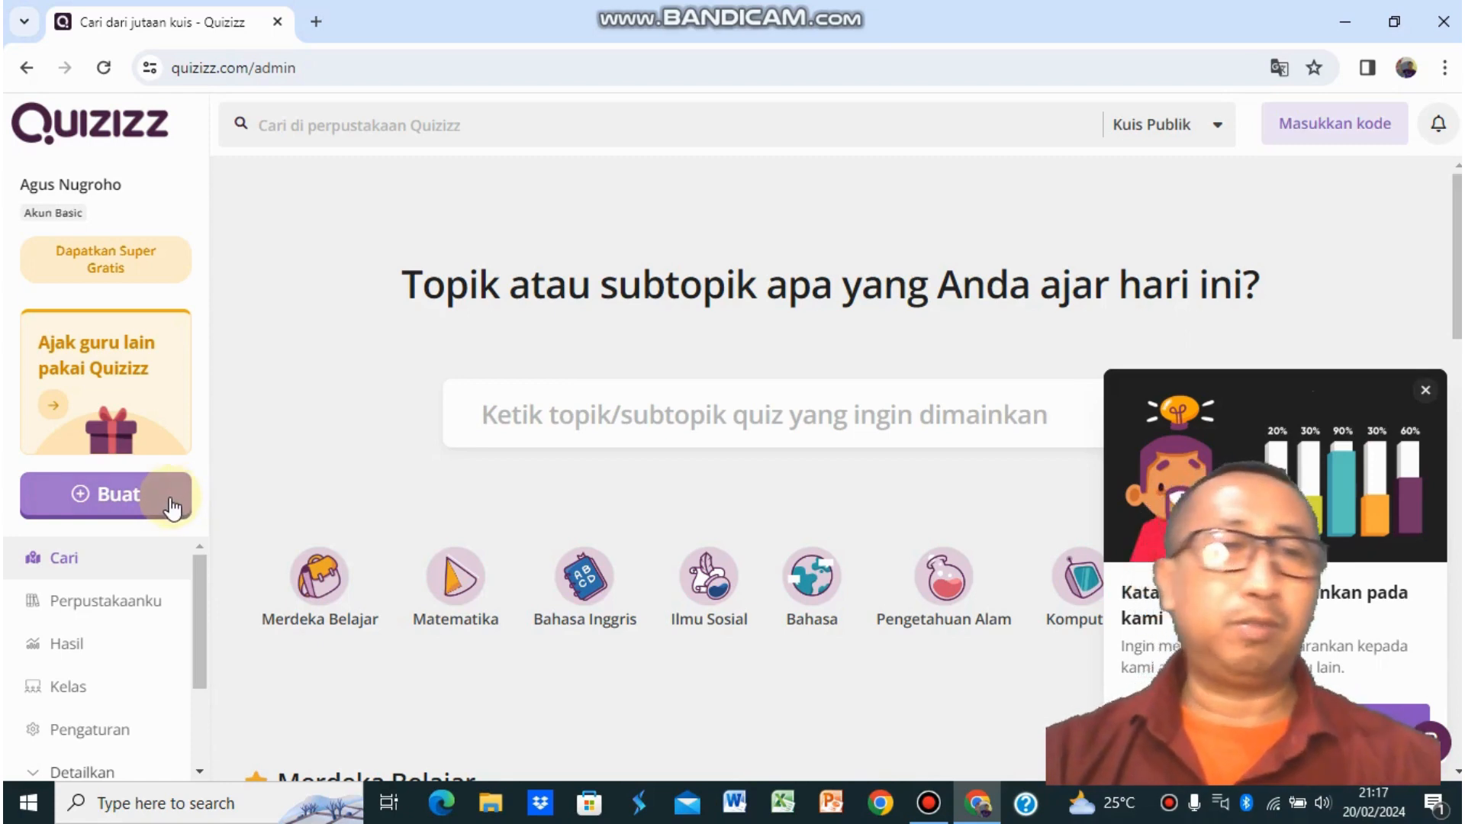
# - Create a new quiz from scratch (Buat dari awal)
pyautogui.click(173, 508)
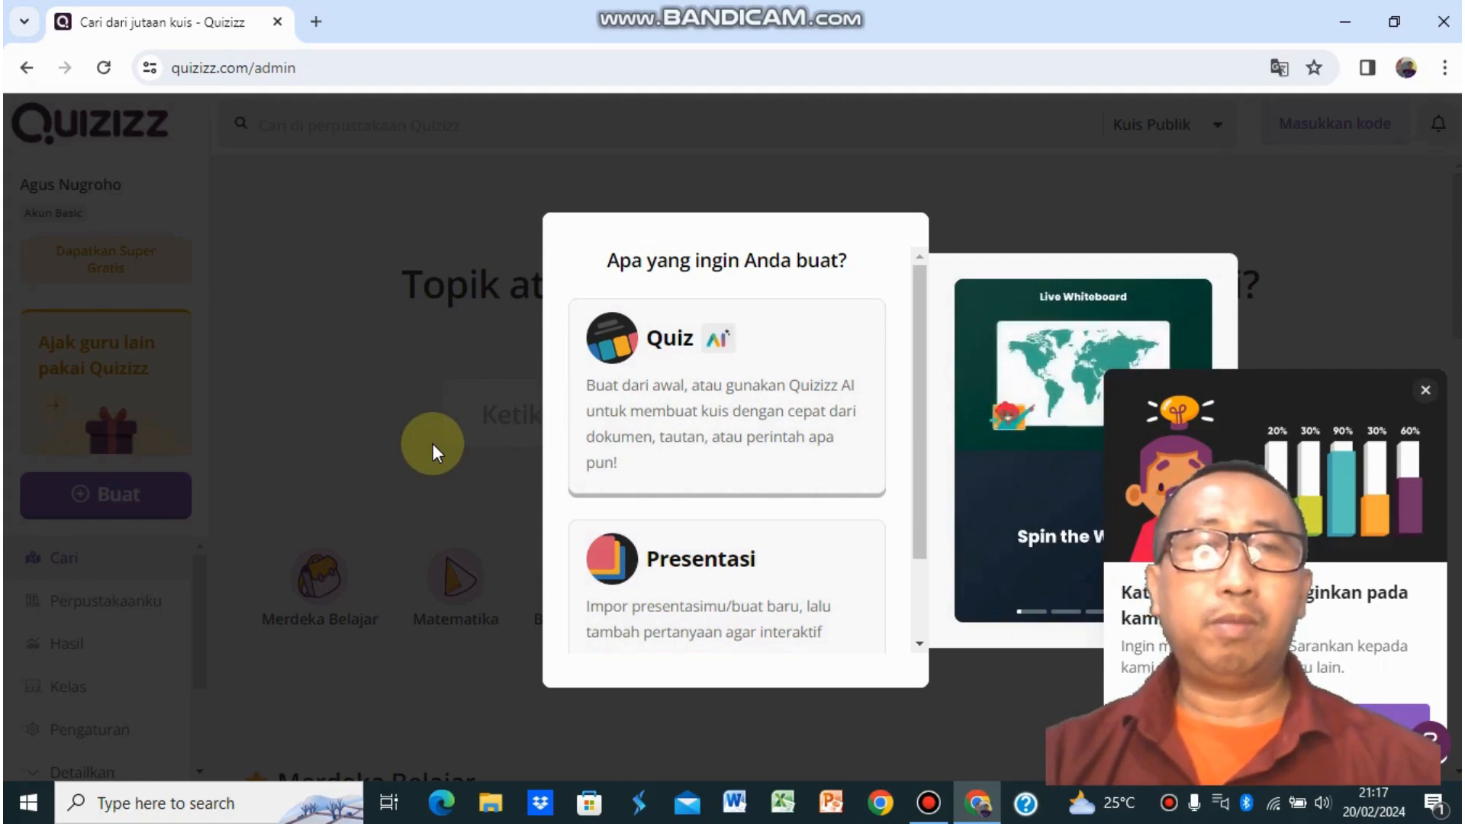
pyautogui.click(703, 383)
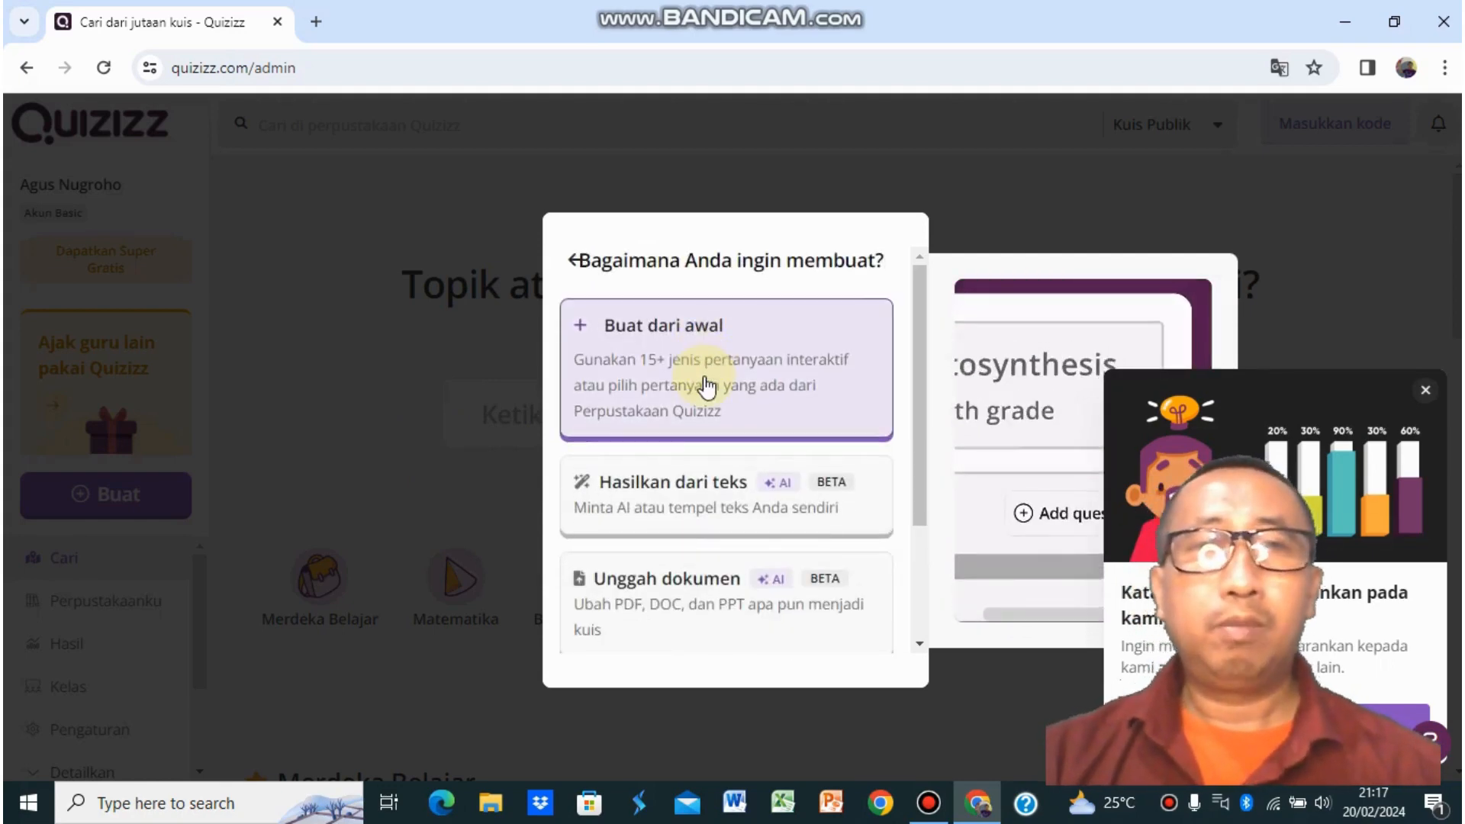
pyautogui.click(706, 385)
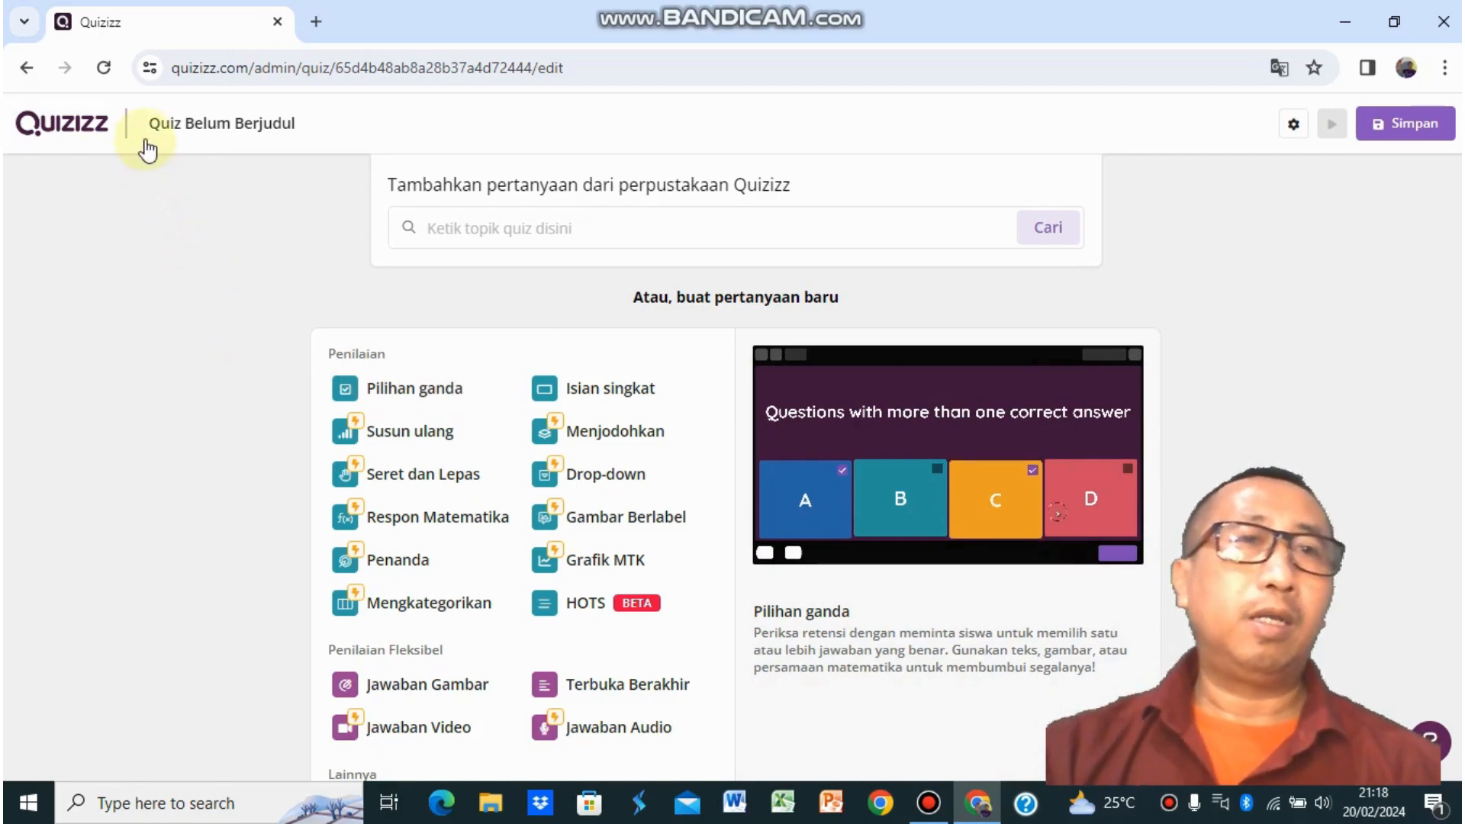
# - Name the untitled quiz "Asesmen Formatif IPA kelas 7" in the quiz settings
pyautogui.click(211, 133)
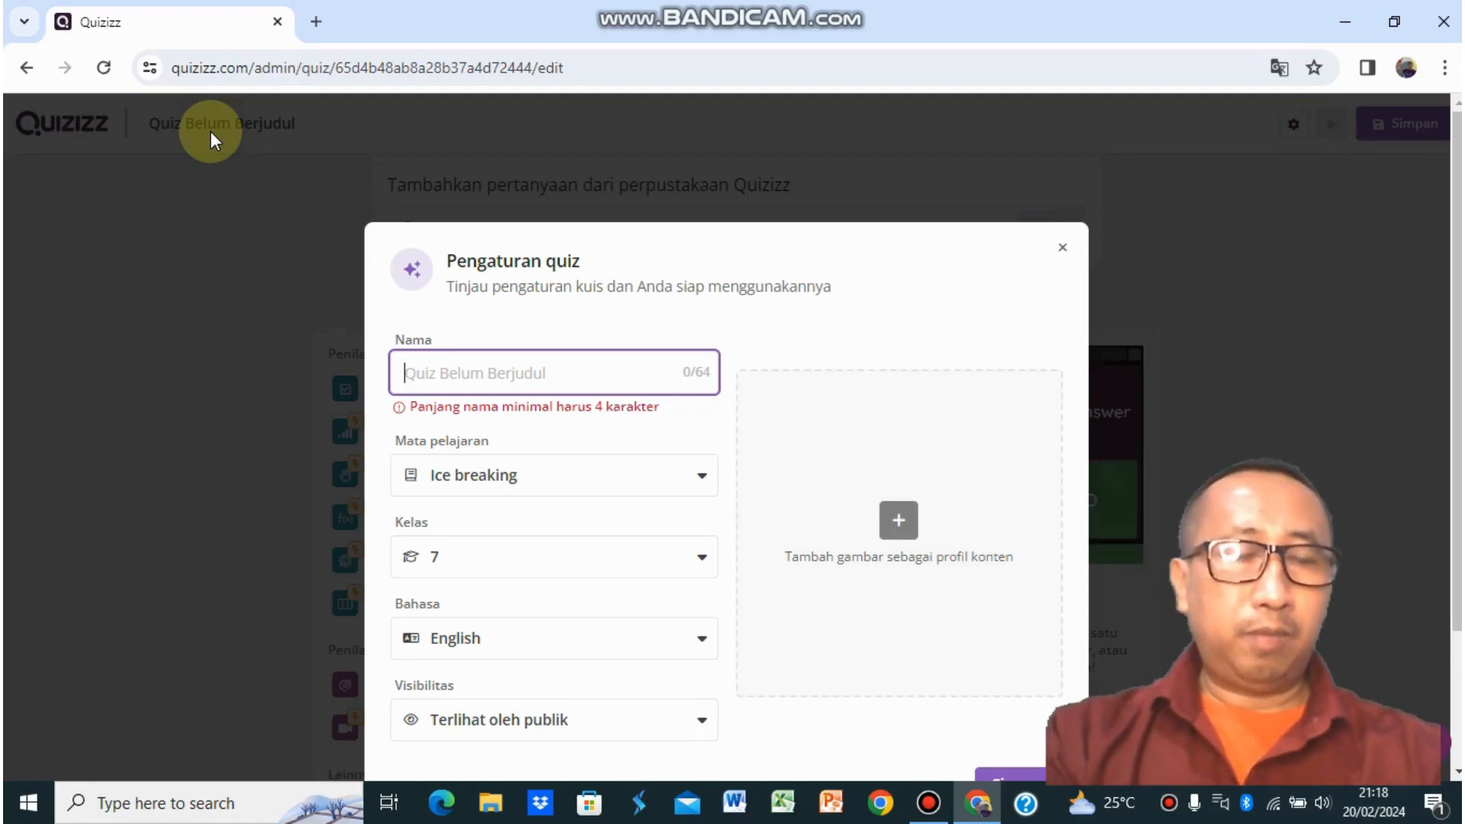
pyautogui.write('As')
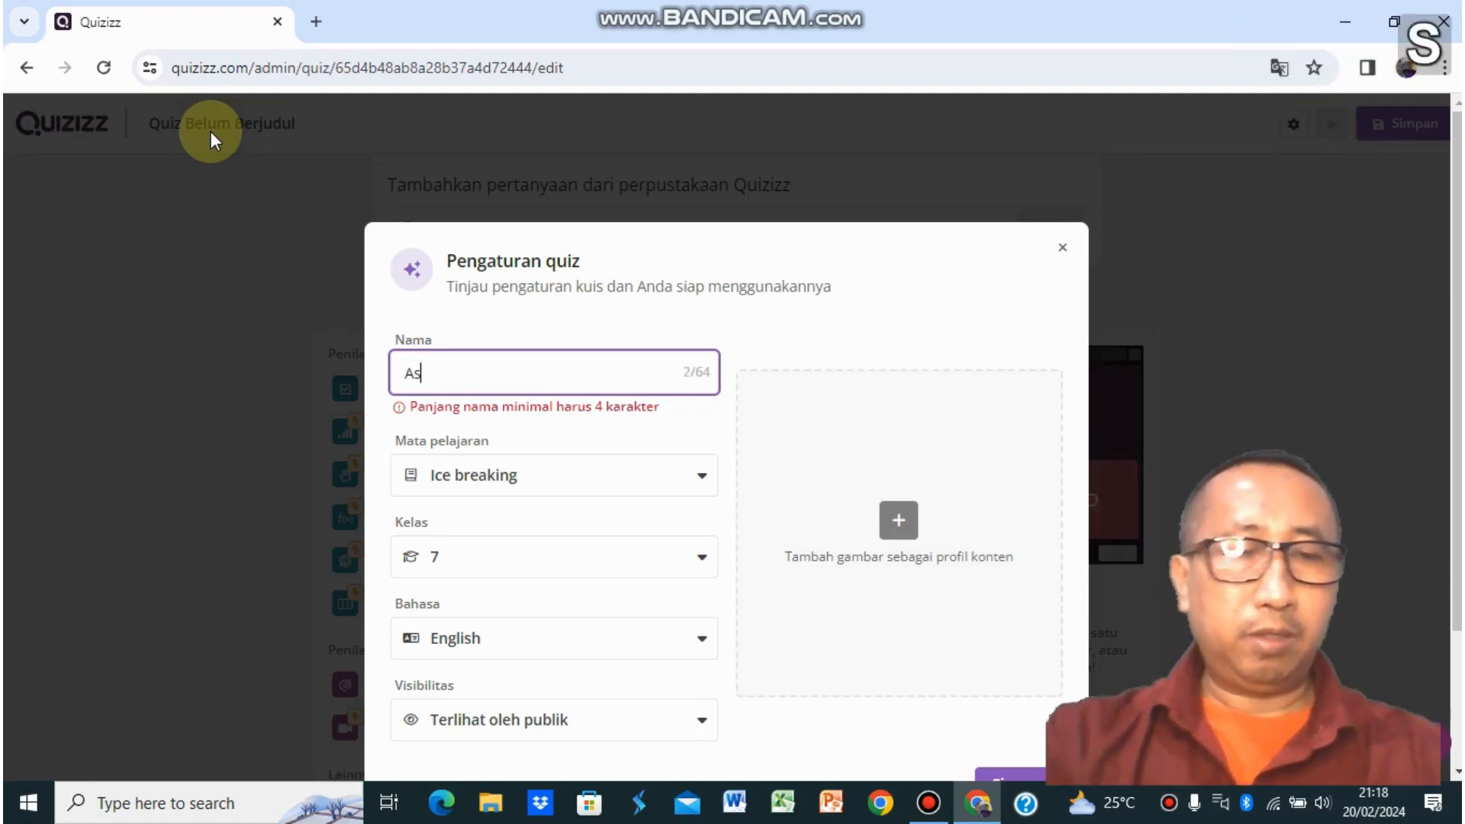
pyautogui.write('esmen')
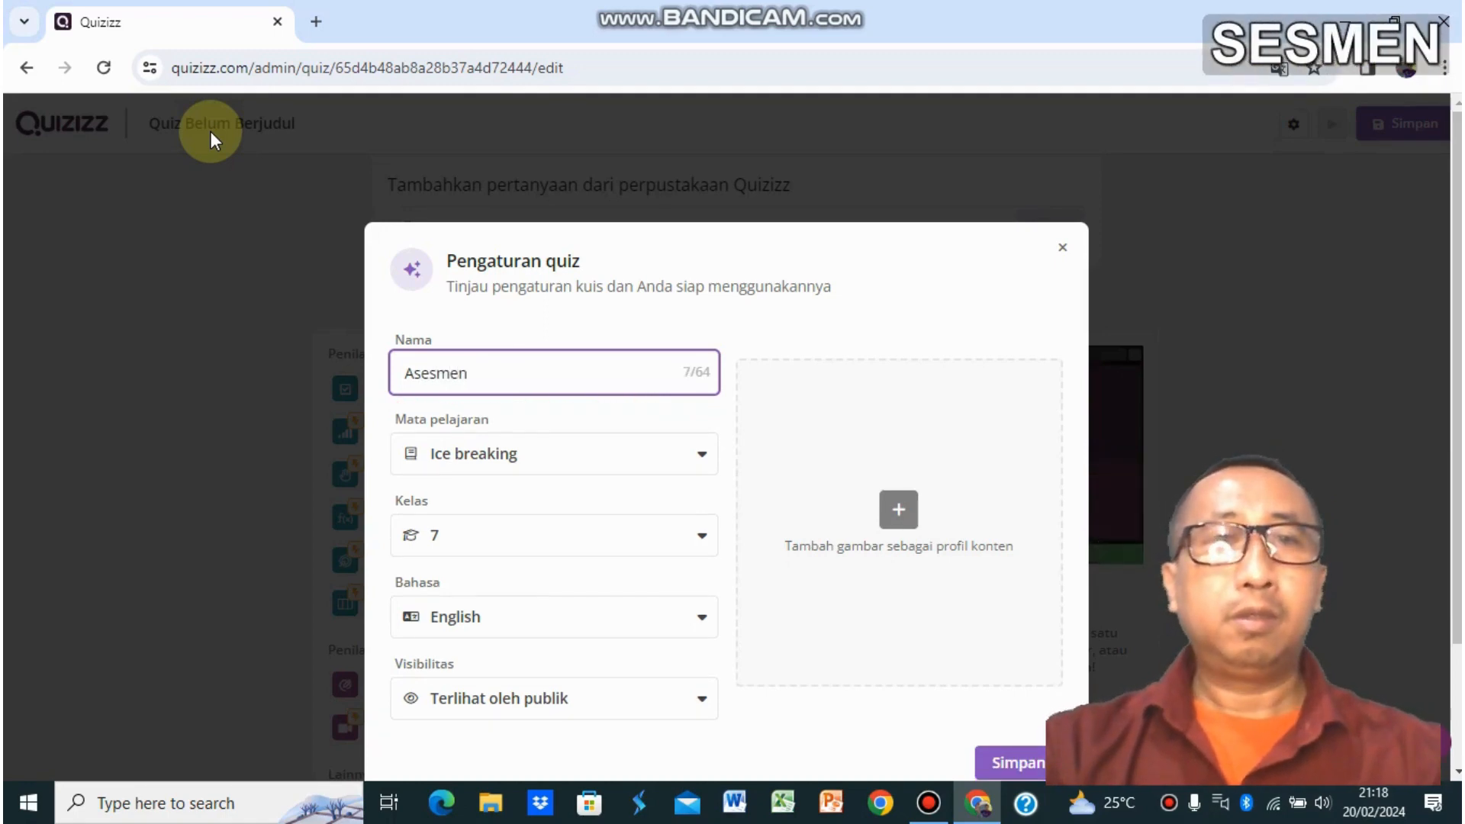
pyautogui.write(' Fo')
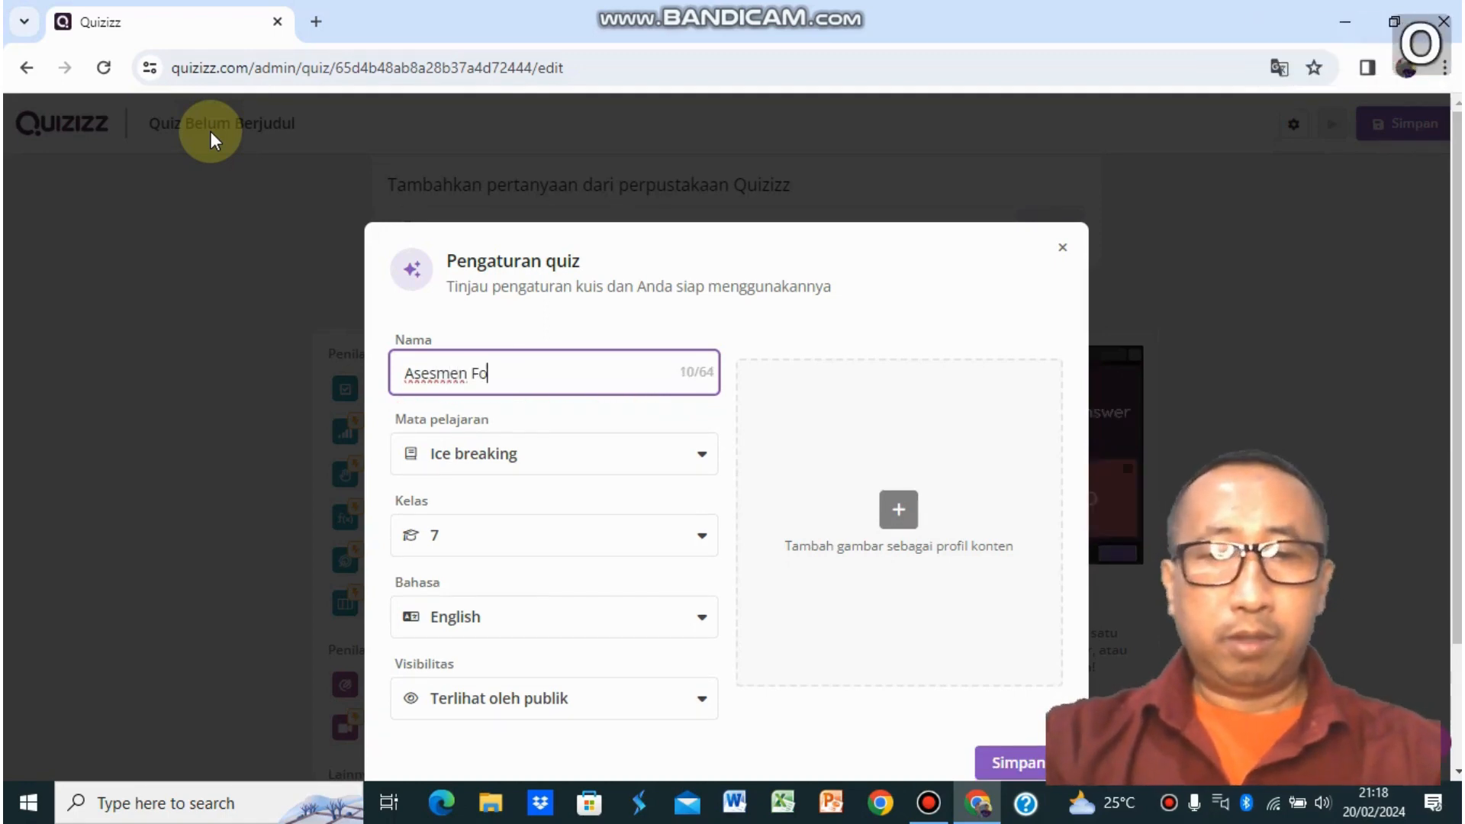
pyautogui.write('rmati')
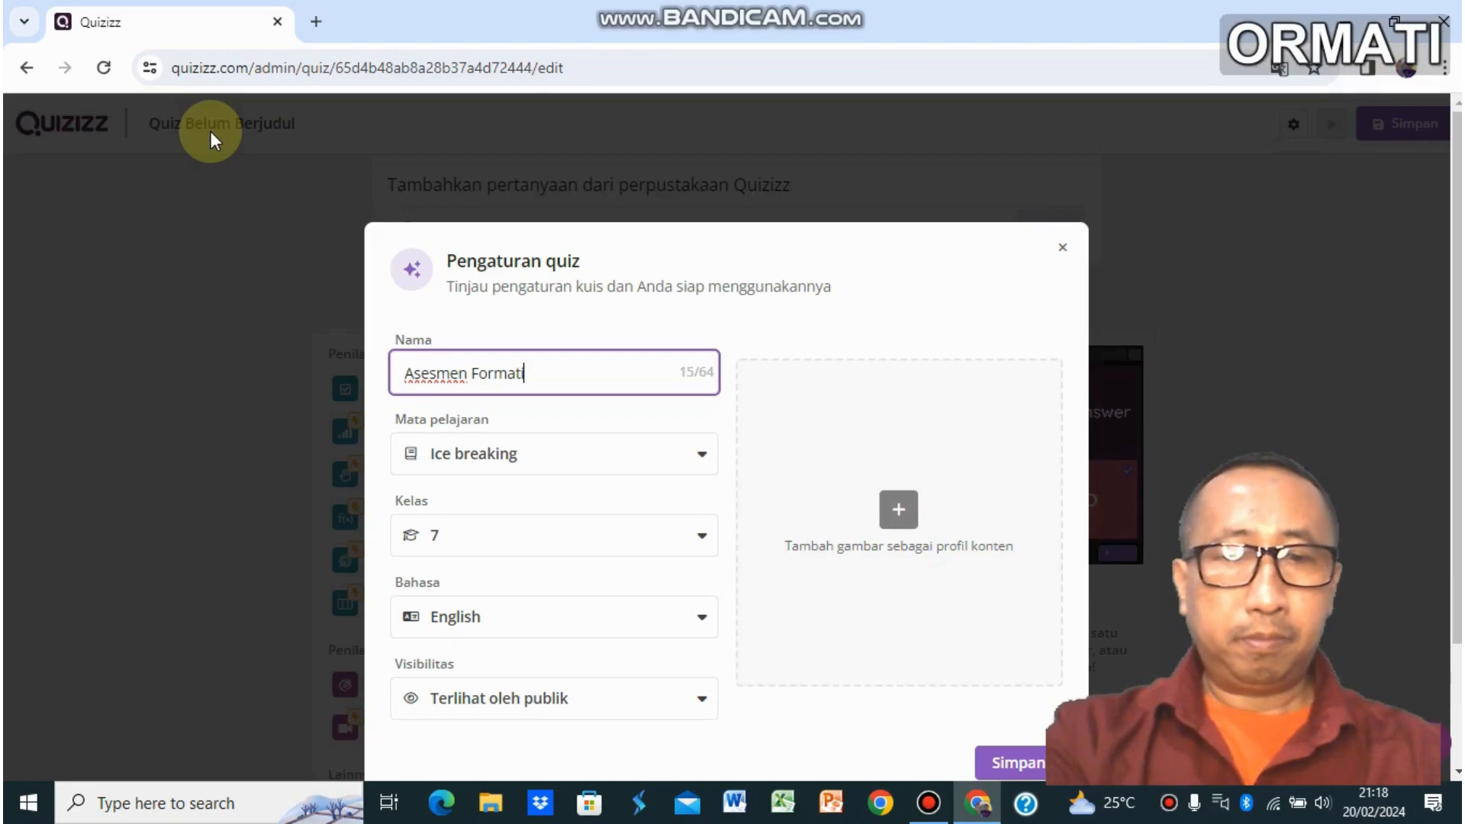
pyautogui.write('f IPA ')
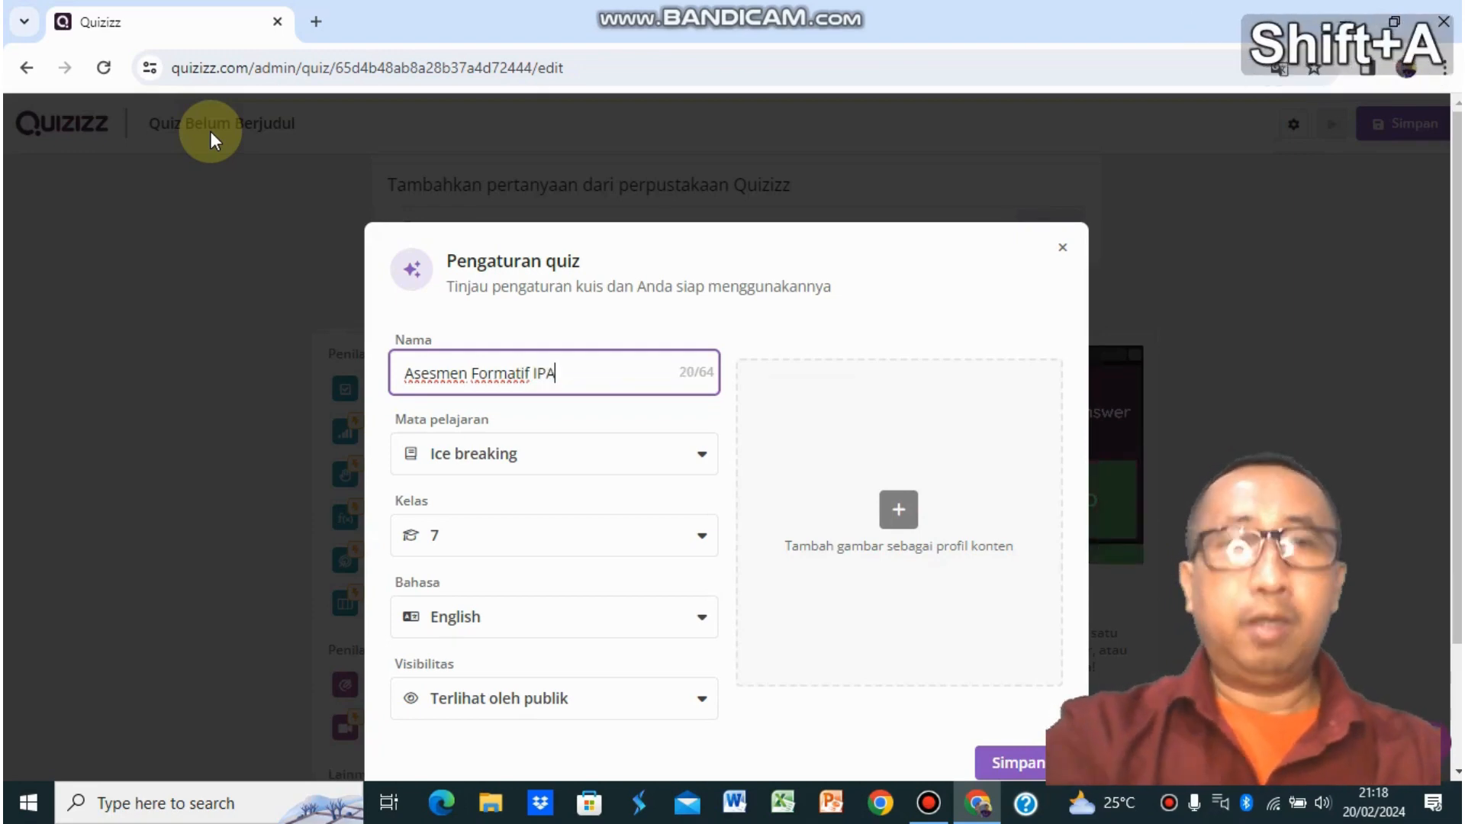
pyautogui.write('kles')
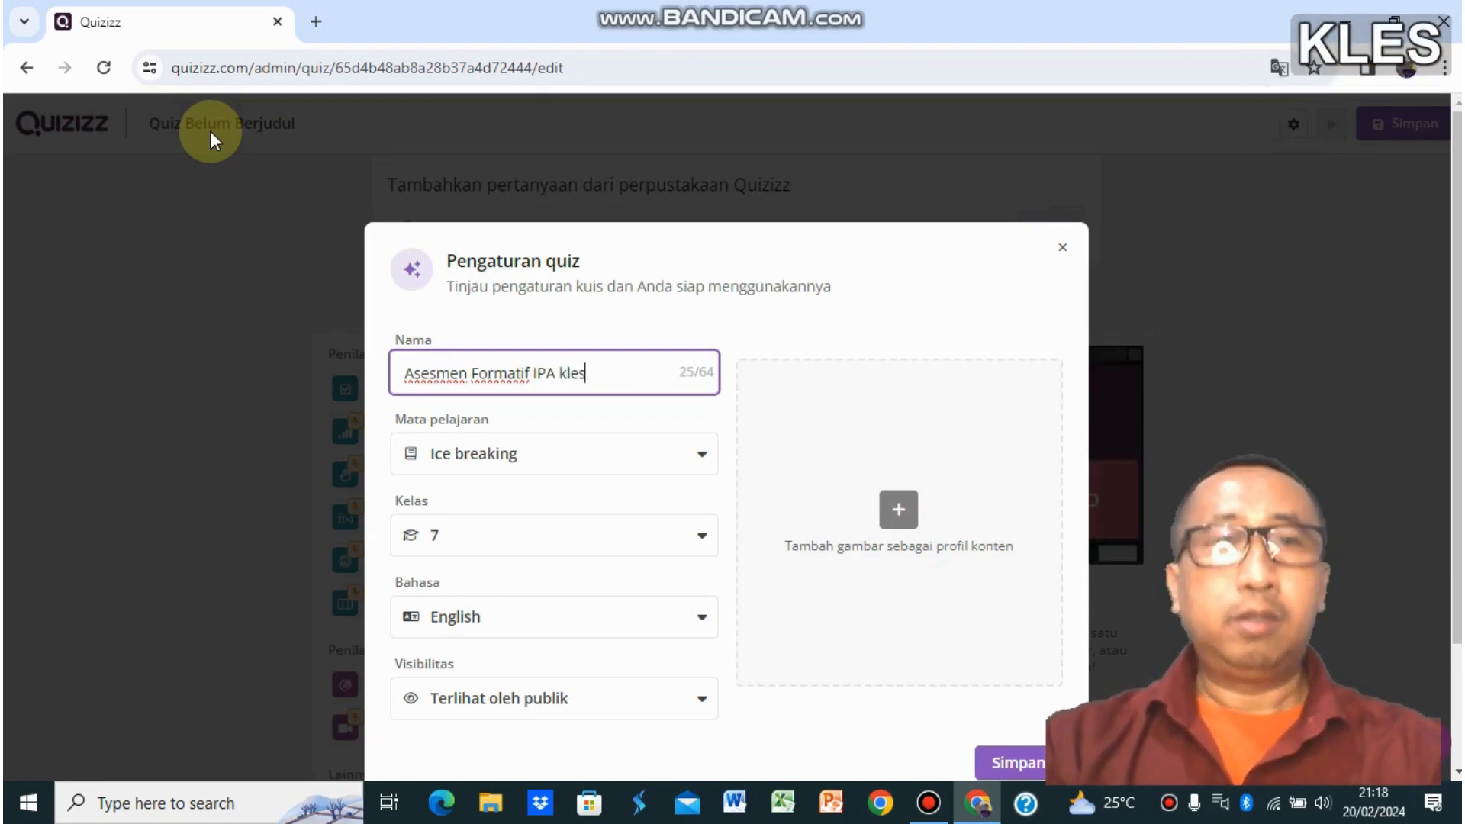
pyautogui.press('BackSpace')
pyautogui.press('BackSpace')
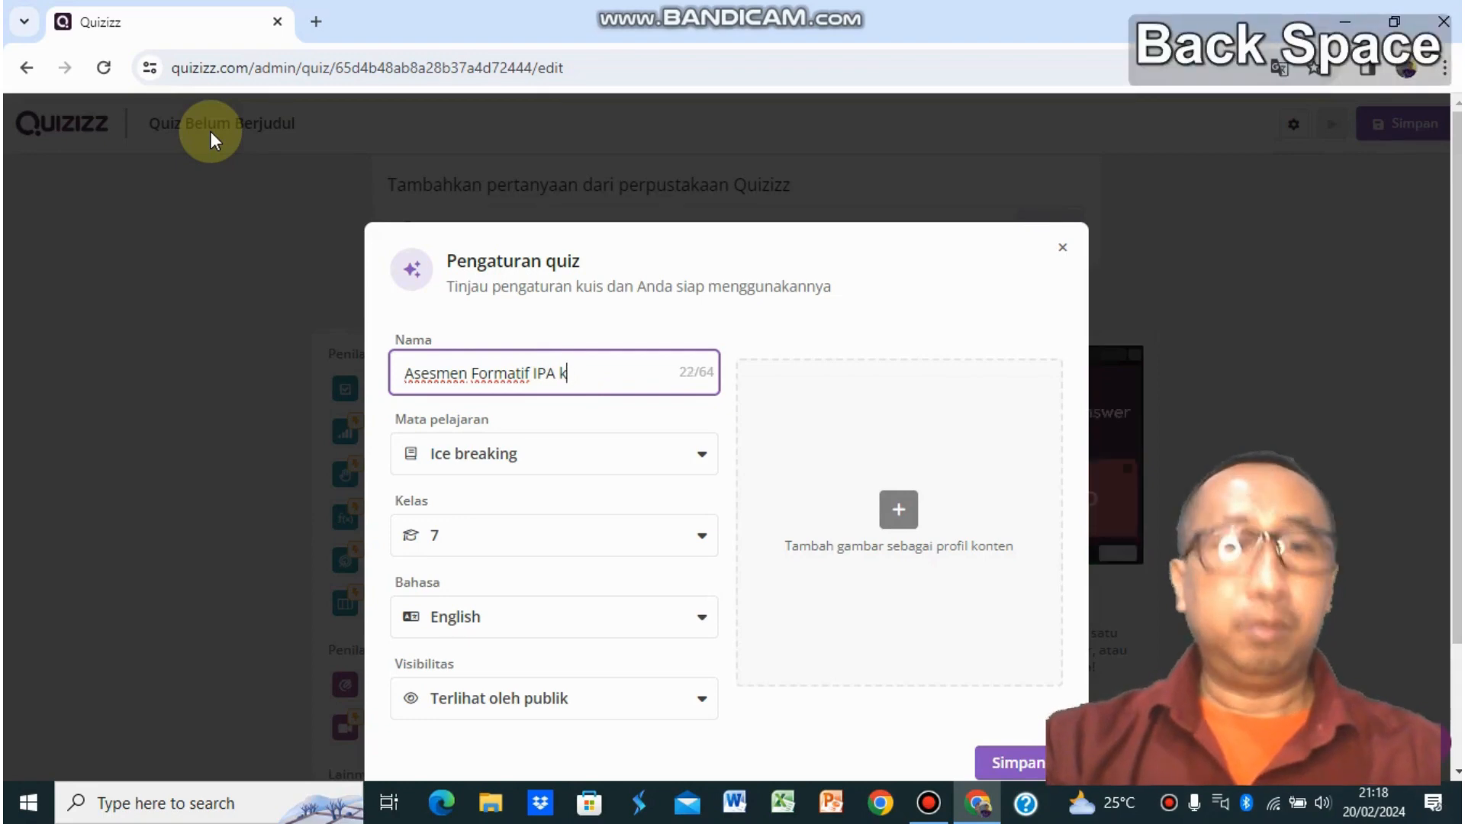
pyautogui.write('elas 7')
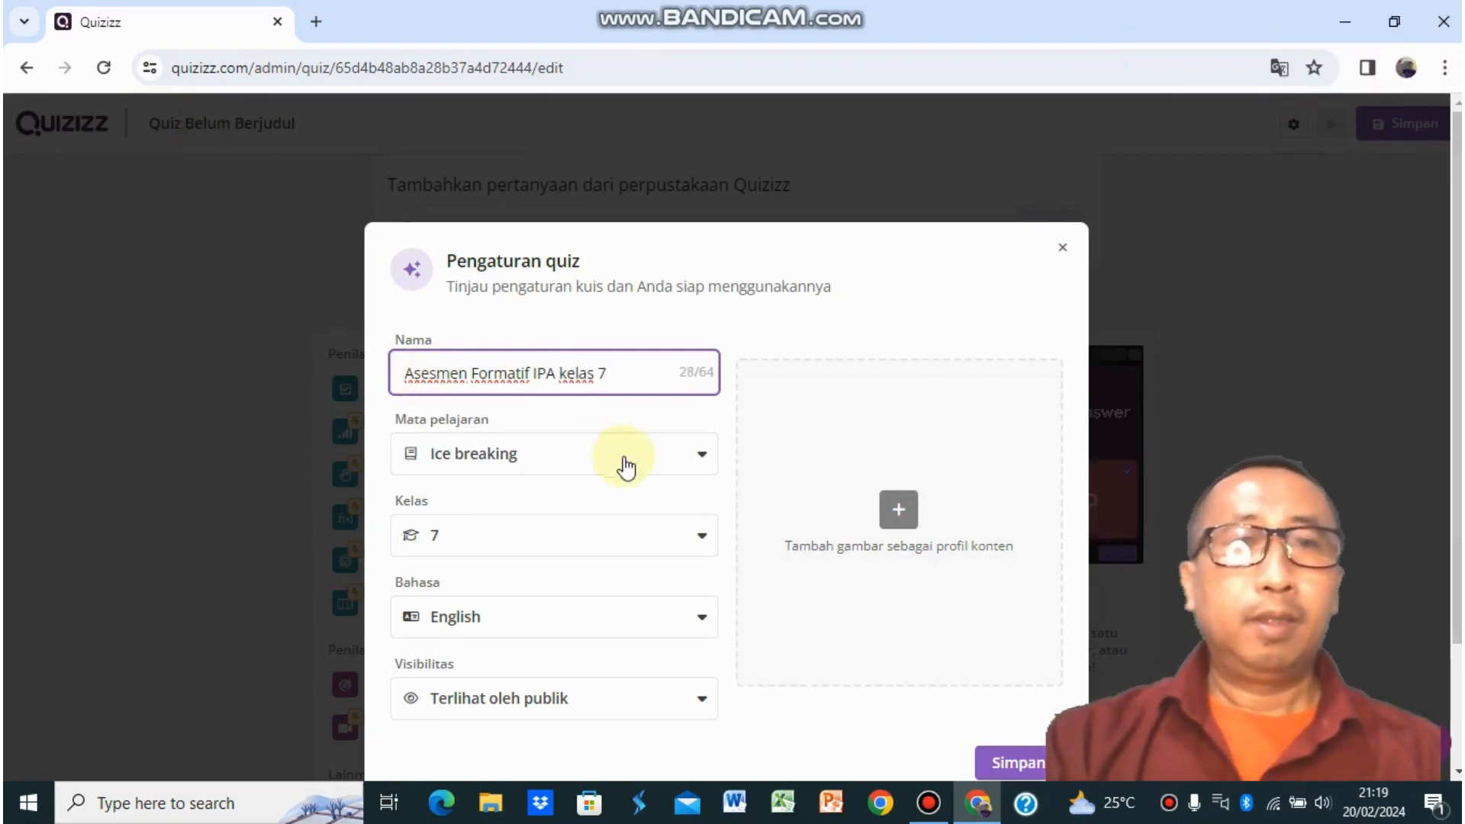
# - Set the quiz's subject to Pengetahuan Alam and its language to Indonesian, and save the quiz settings
pyautogui.click(693, 464)
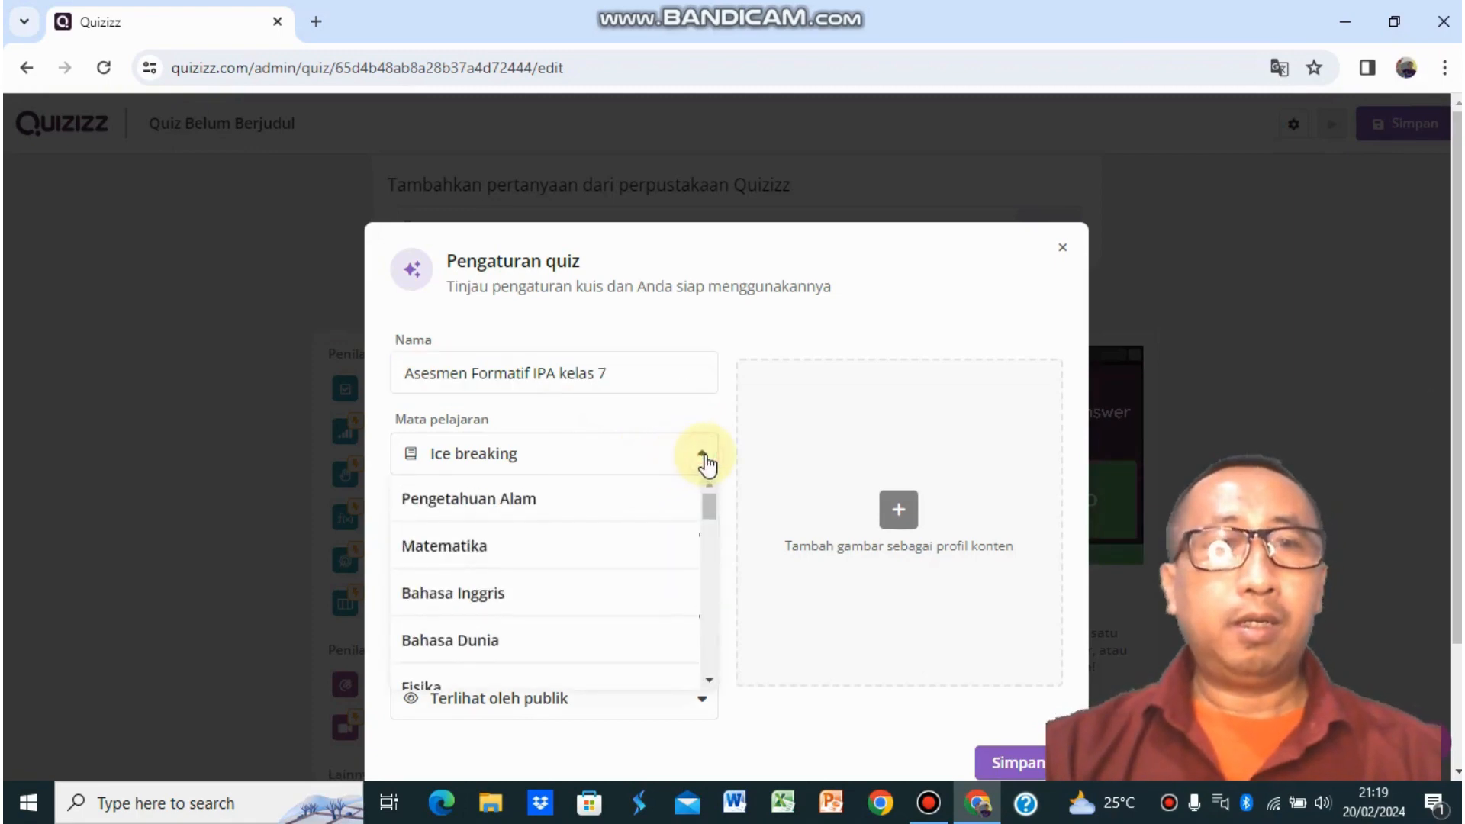
pyautogui.click(546, 511)
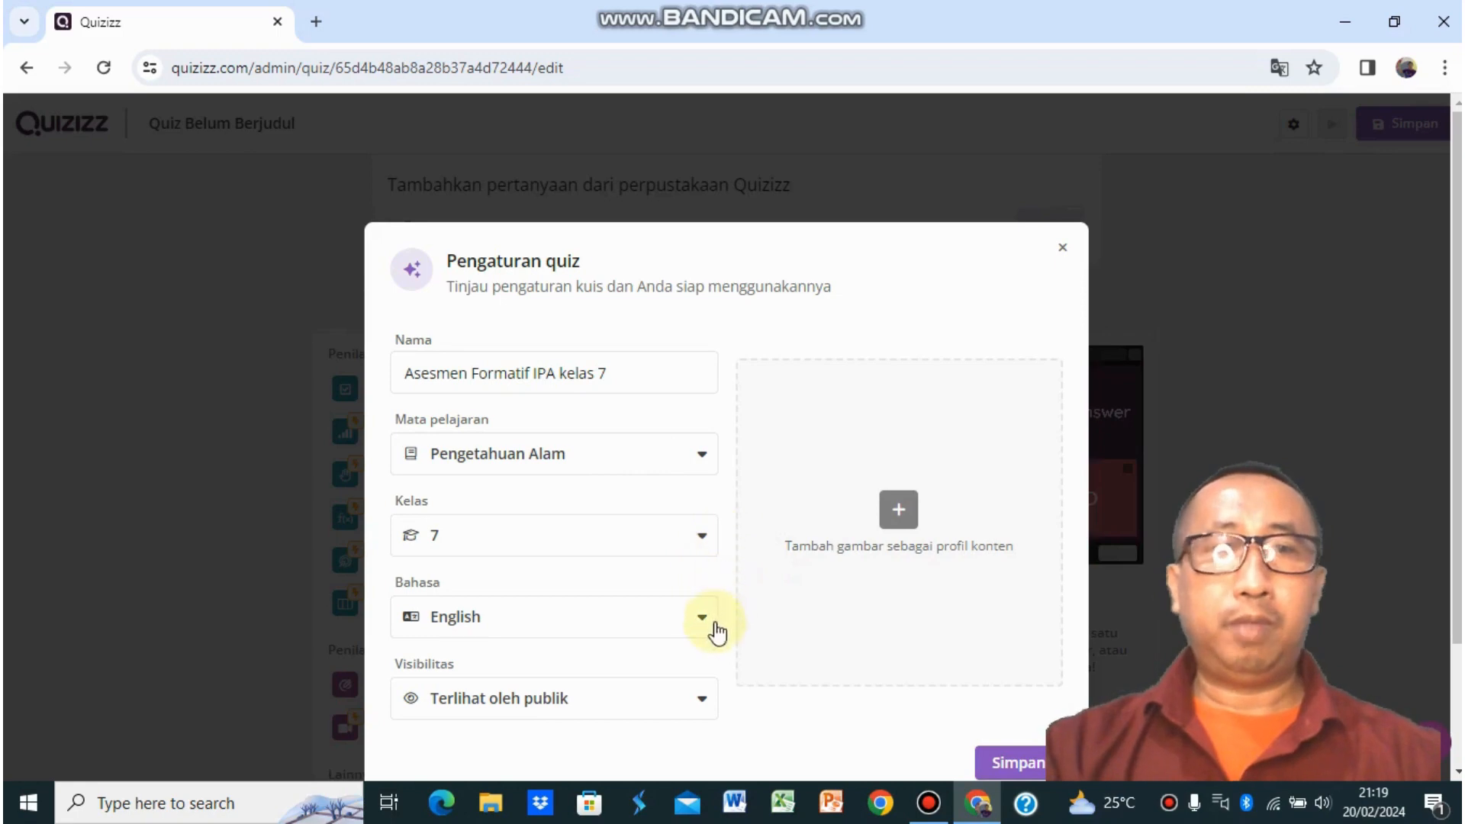
pyautogui.click(702, 622)
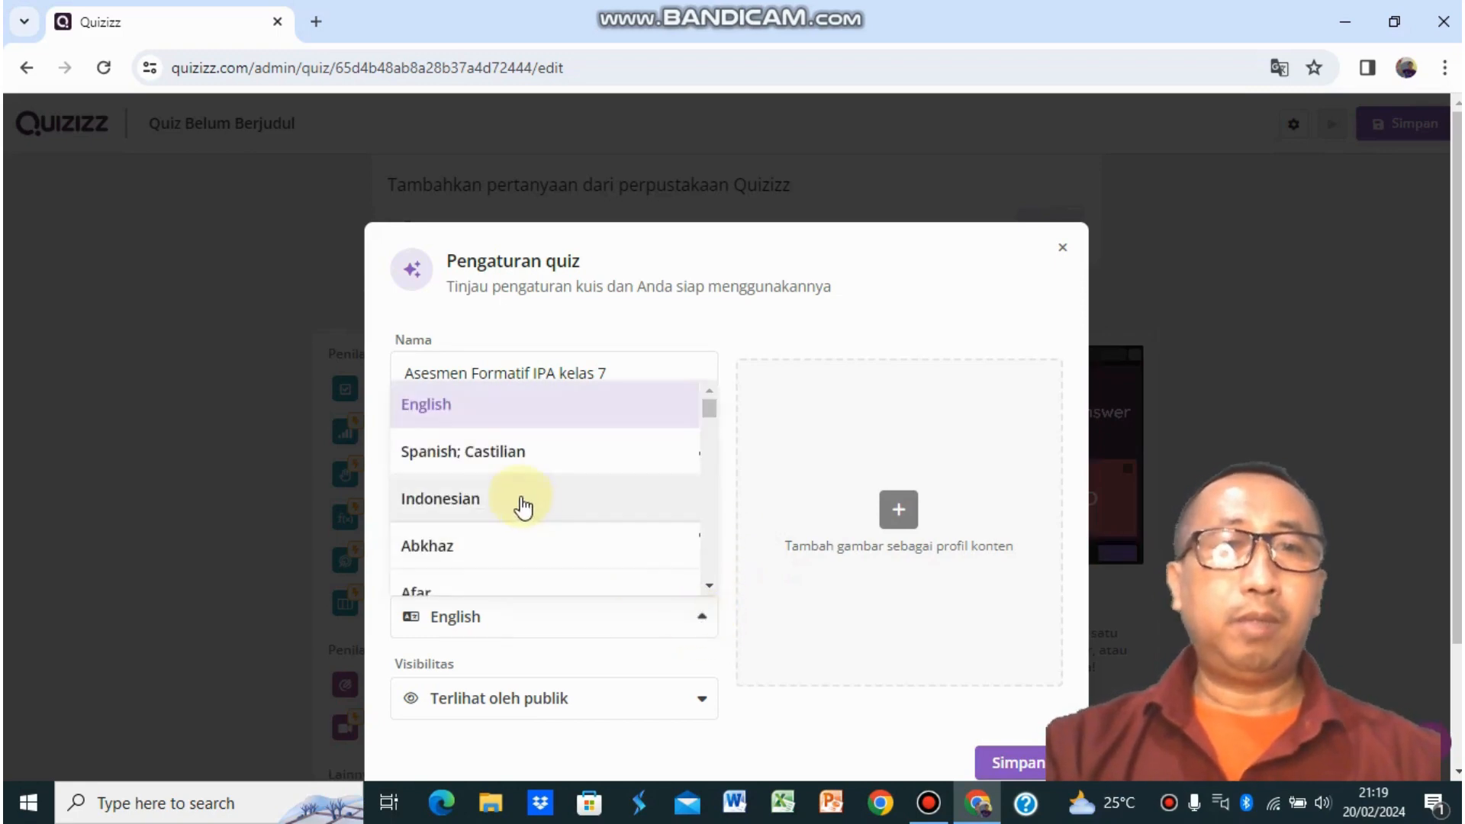
pyautogui.click(471, 504)
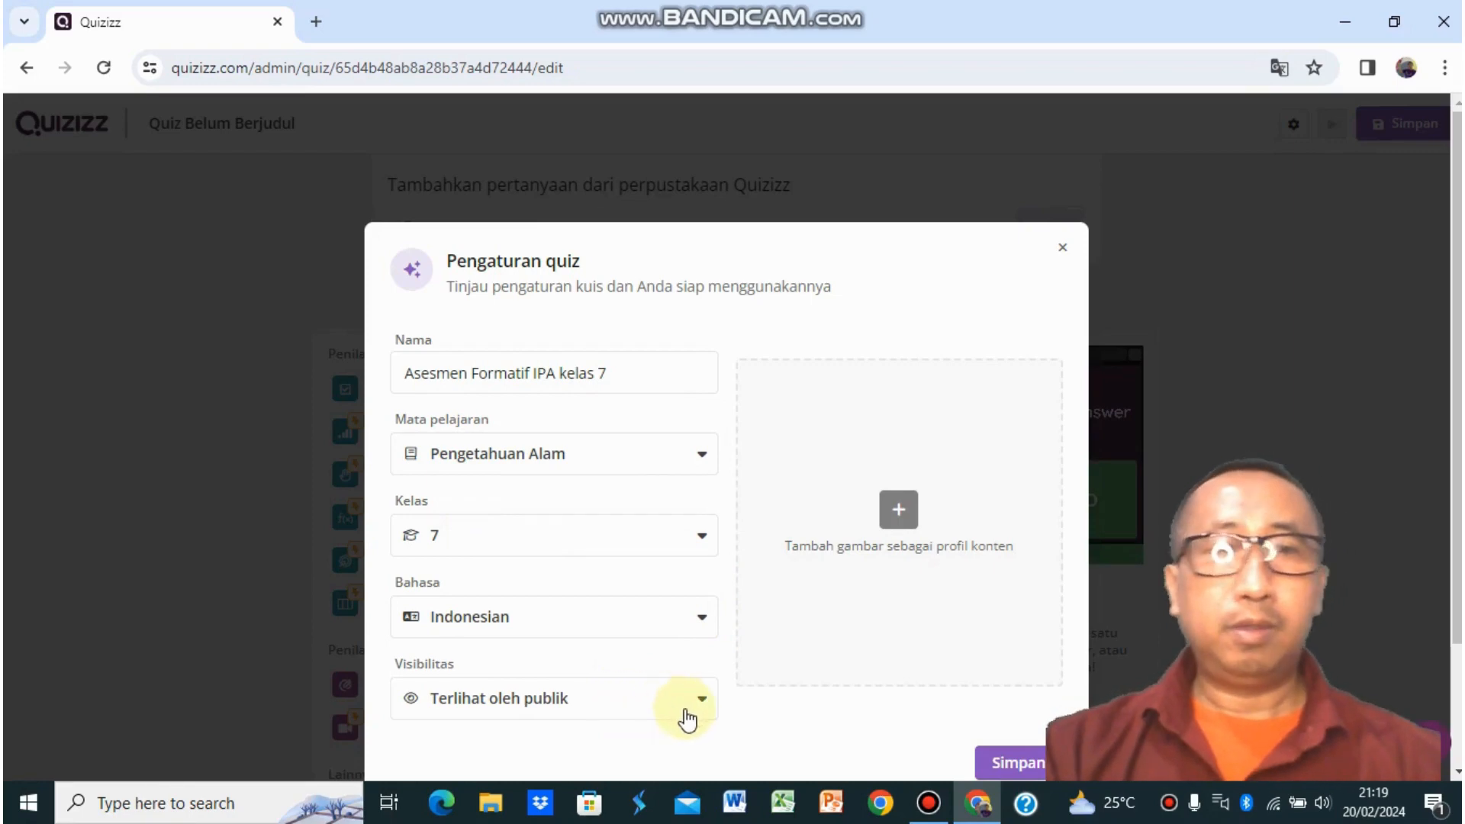
pyautogui.click(995, 765)
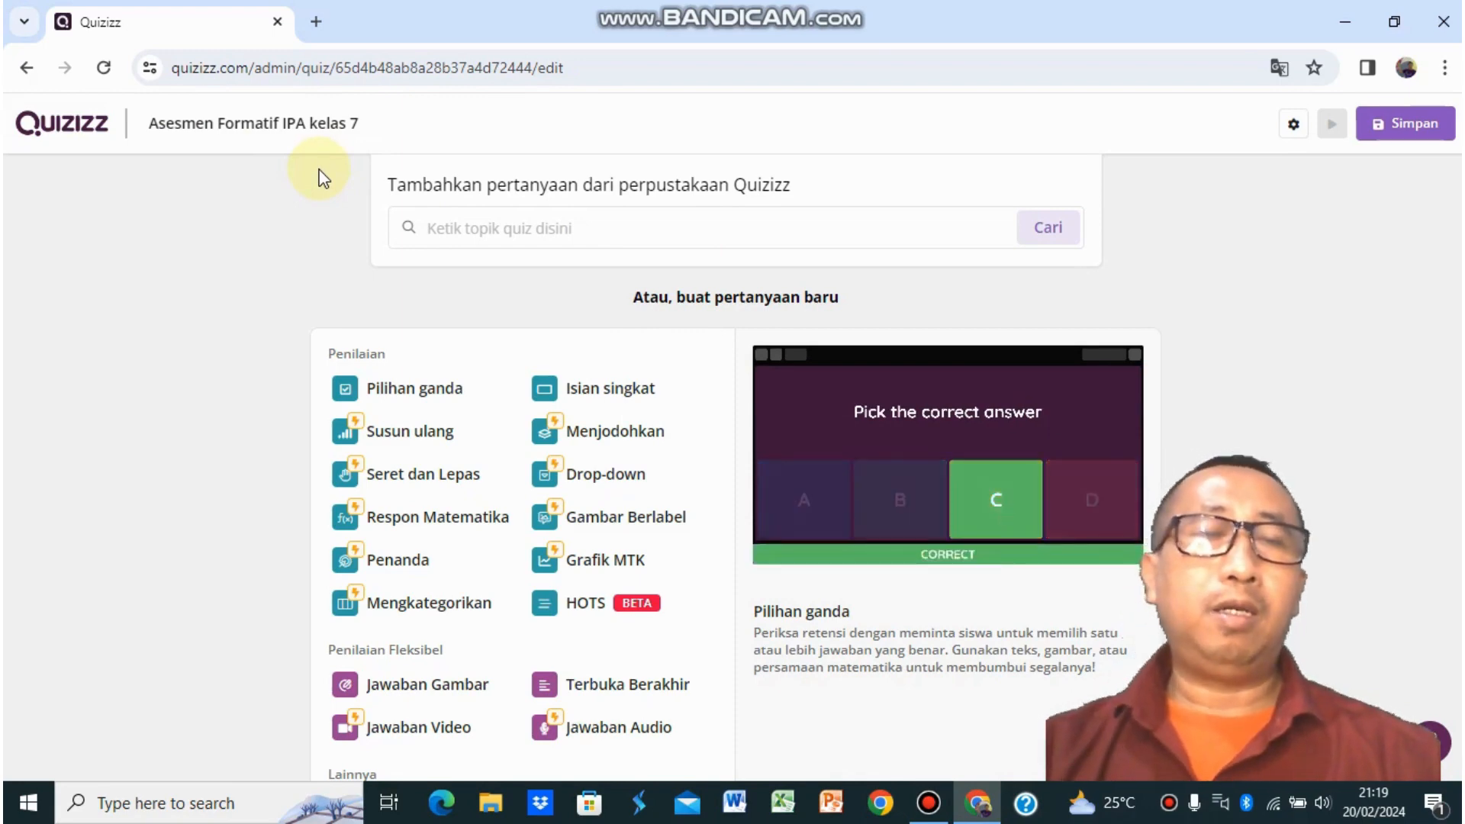
# - Add a multiple-choice question (Pilihan ganda) with the question text "Alat ukur panjang yang paling teliti adalah"
pyautogui.click(383, 390)
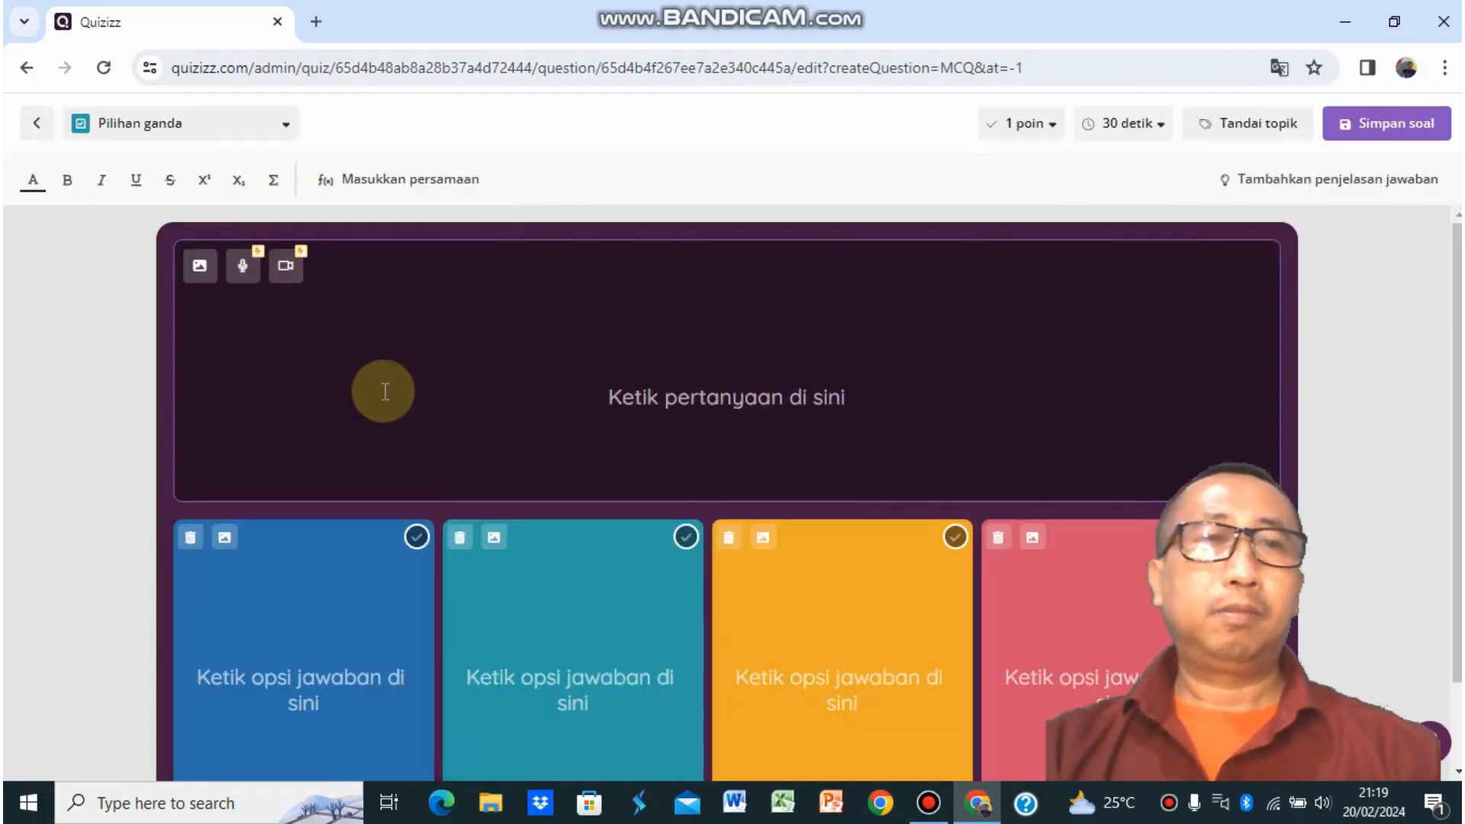
pyautogui.click(654, 378)
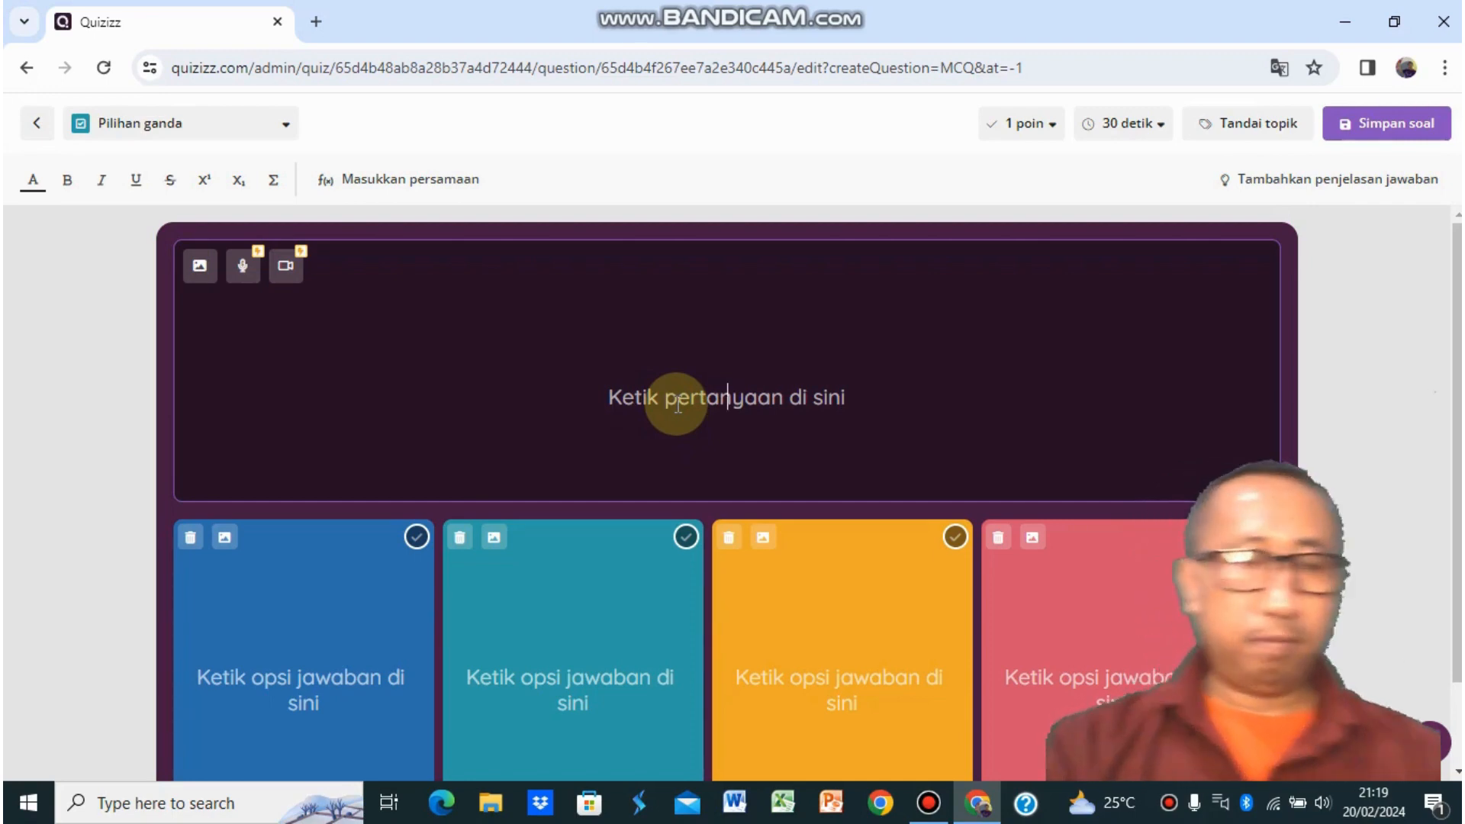
pyautogui.write('Alat ')
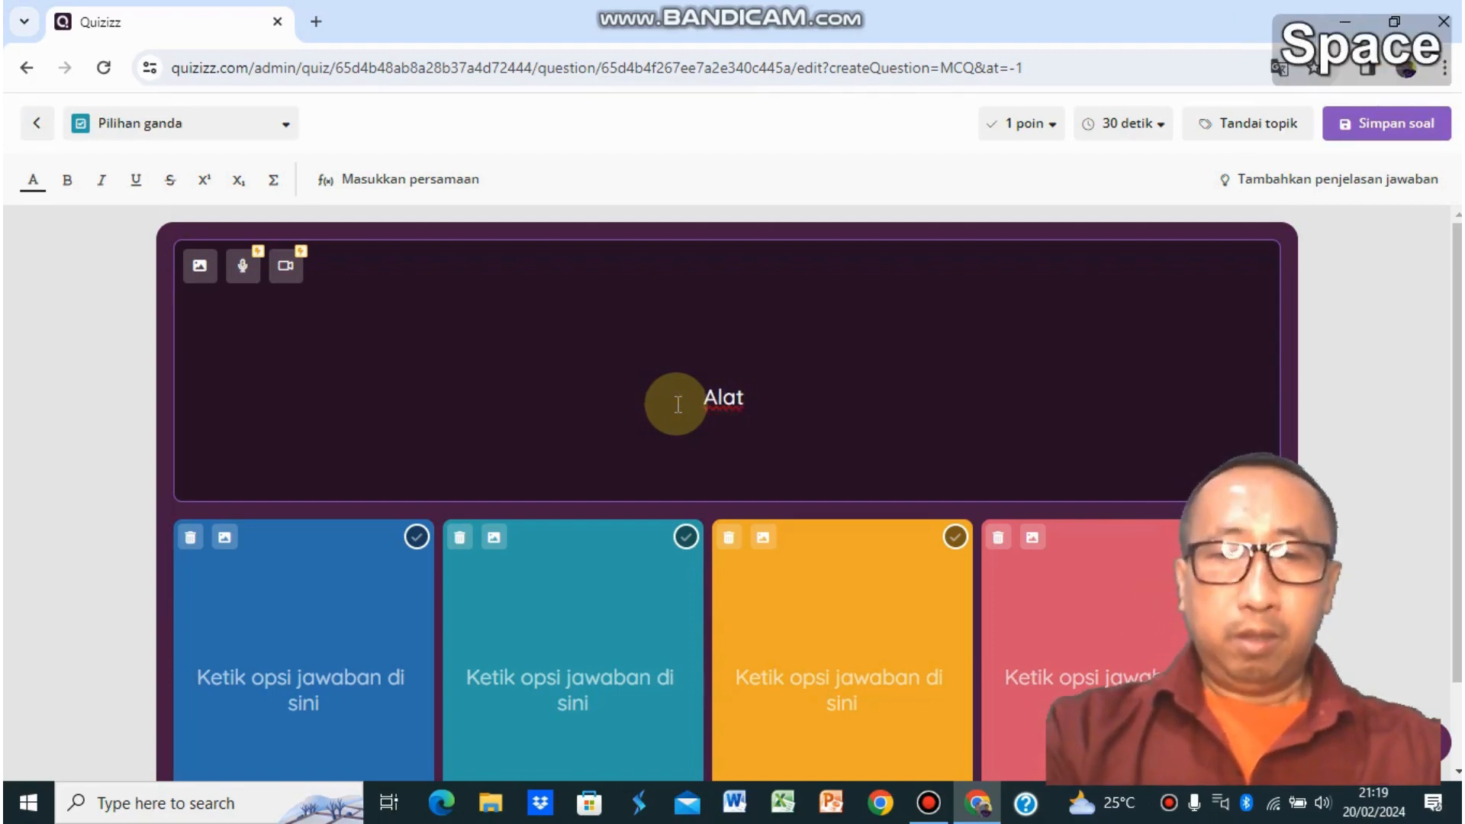
pyautogui.write('ukutr')
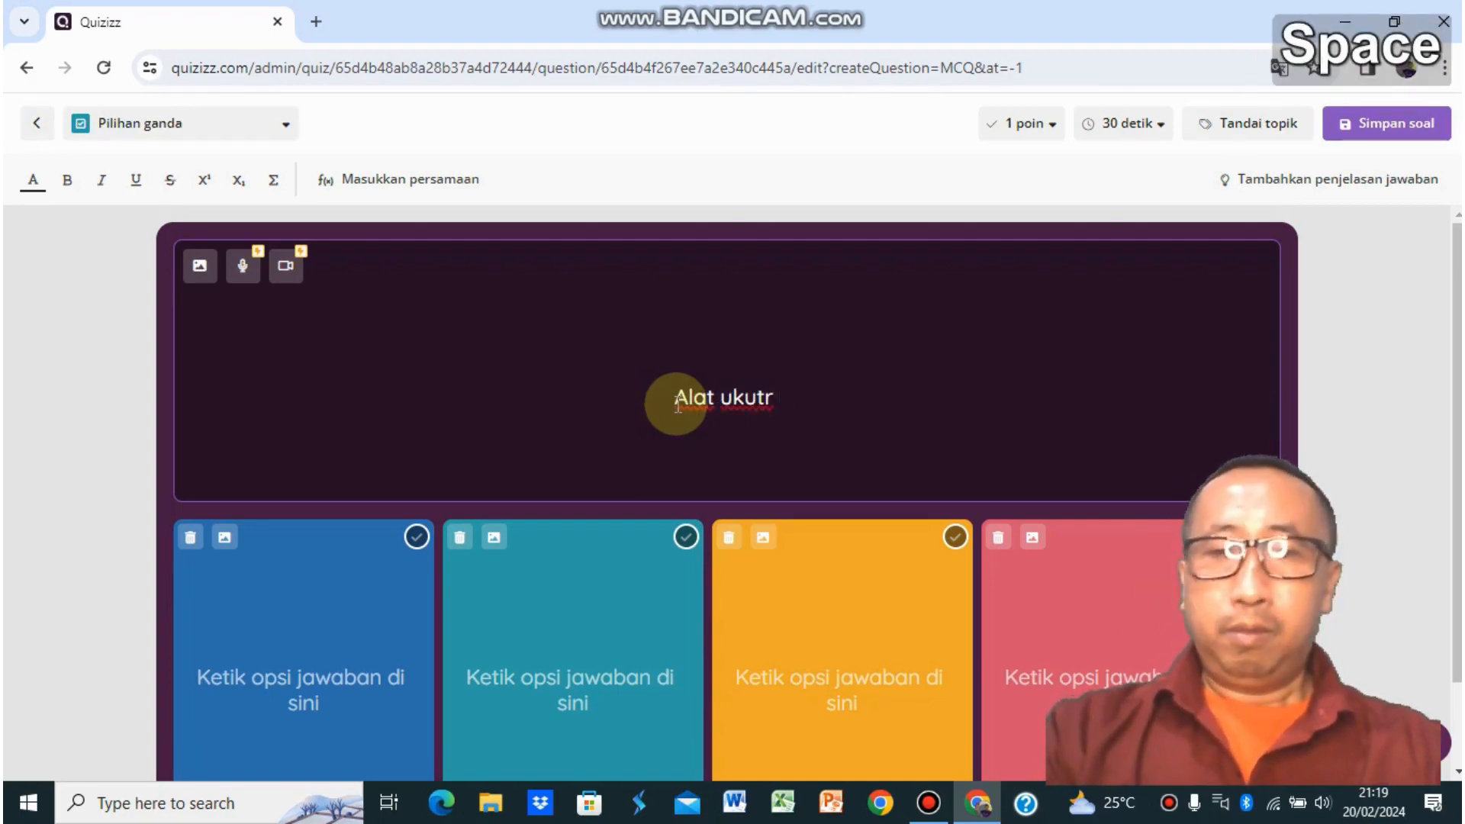
pyautogui.press('BackSpace')
pyautogui.press('BackSpace')
pyautogui.press('BackSpace')
pyautogui.write('r ')
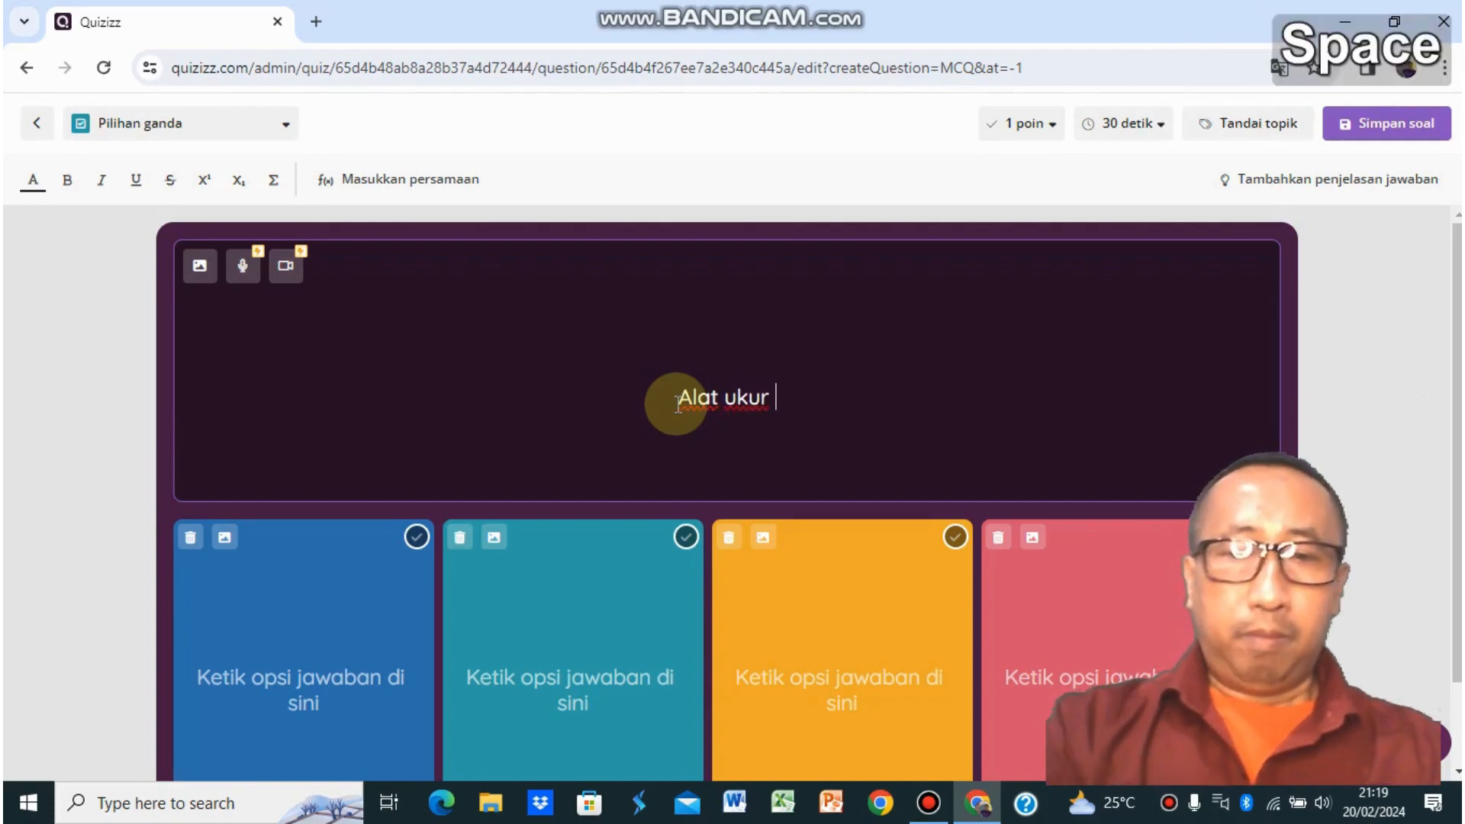
pyautogui.write('panjang ')
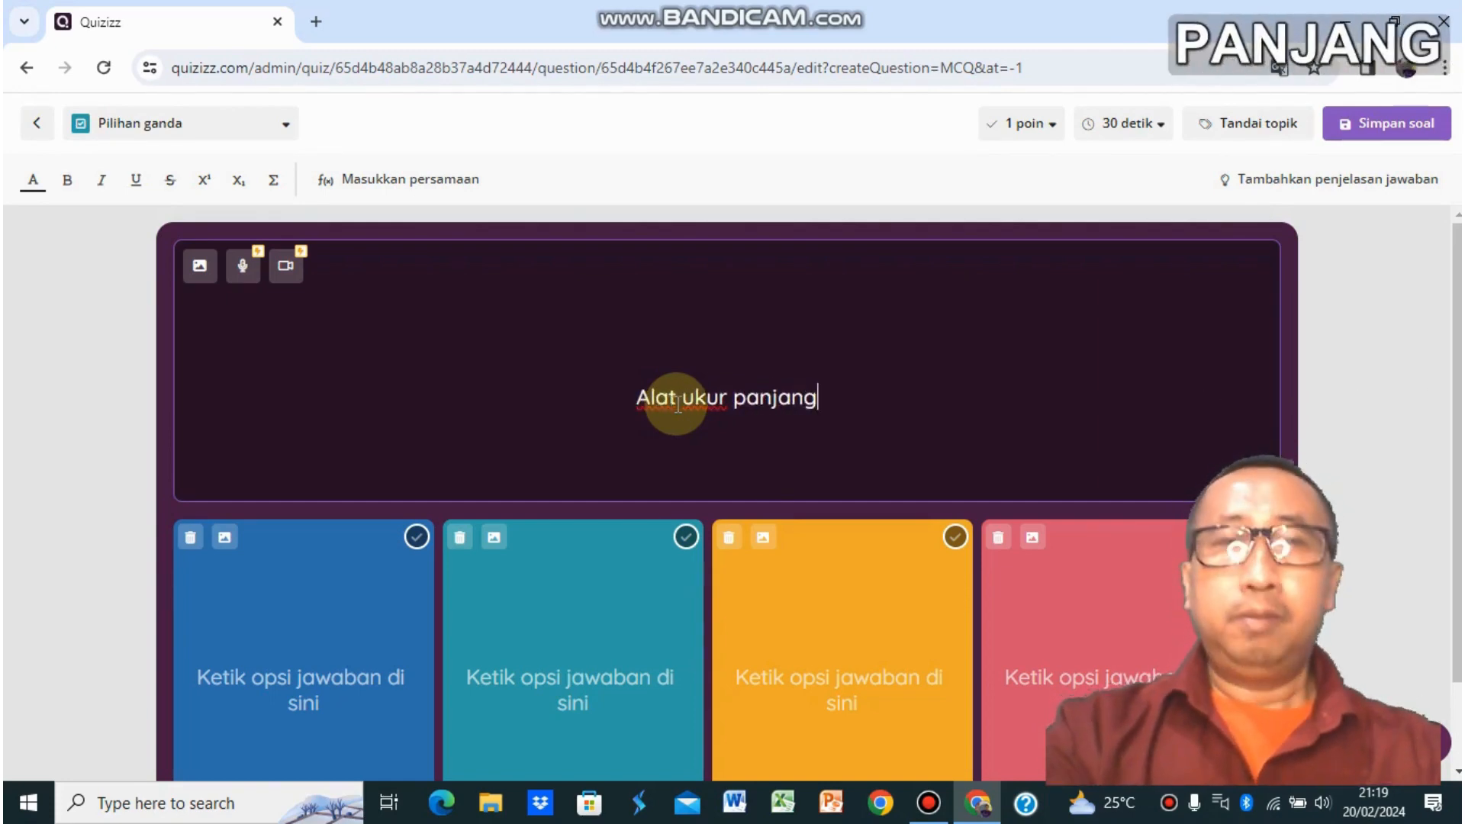
pyautogui.write('yang ')
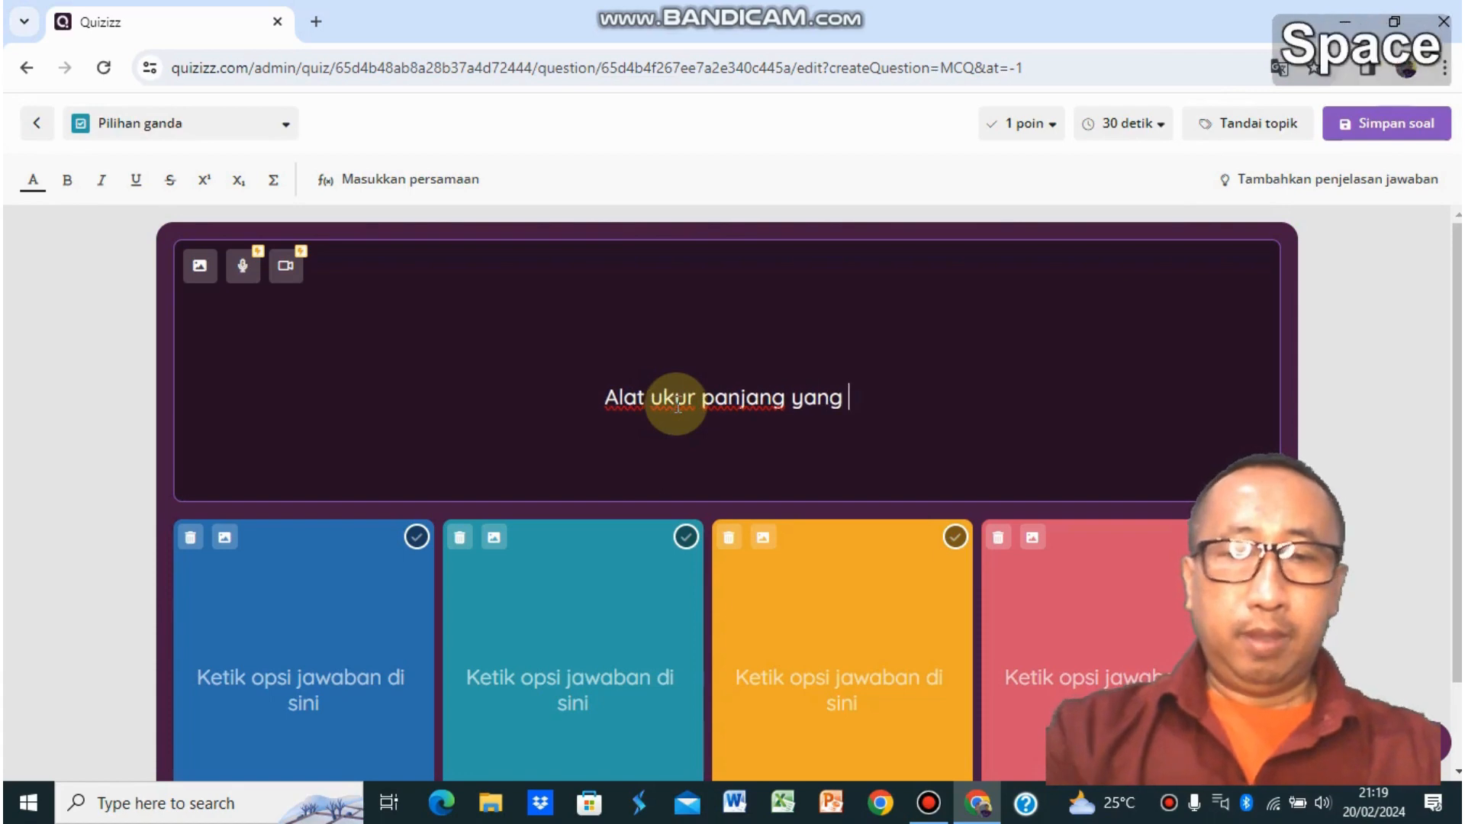
pyautogui.write('paling ')
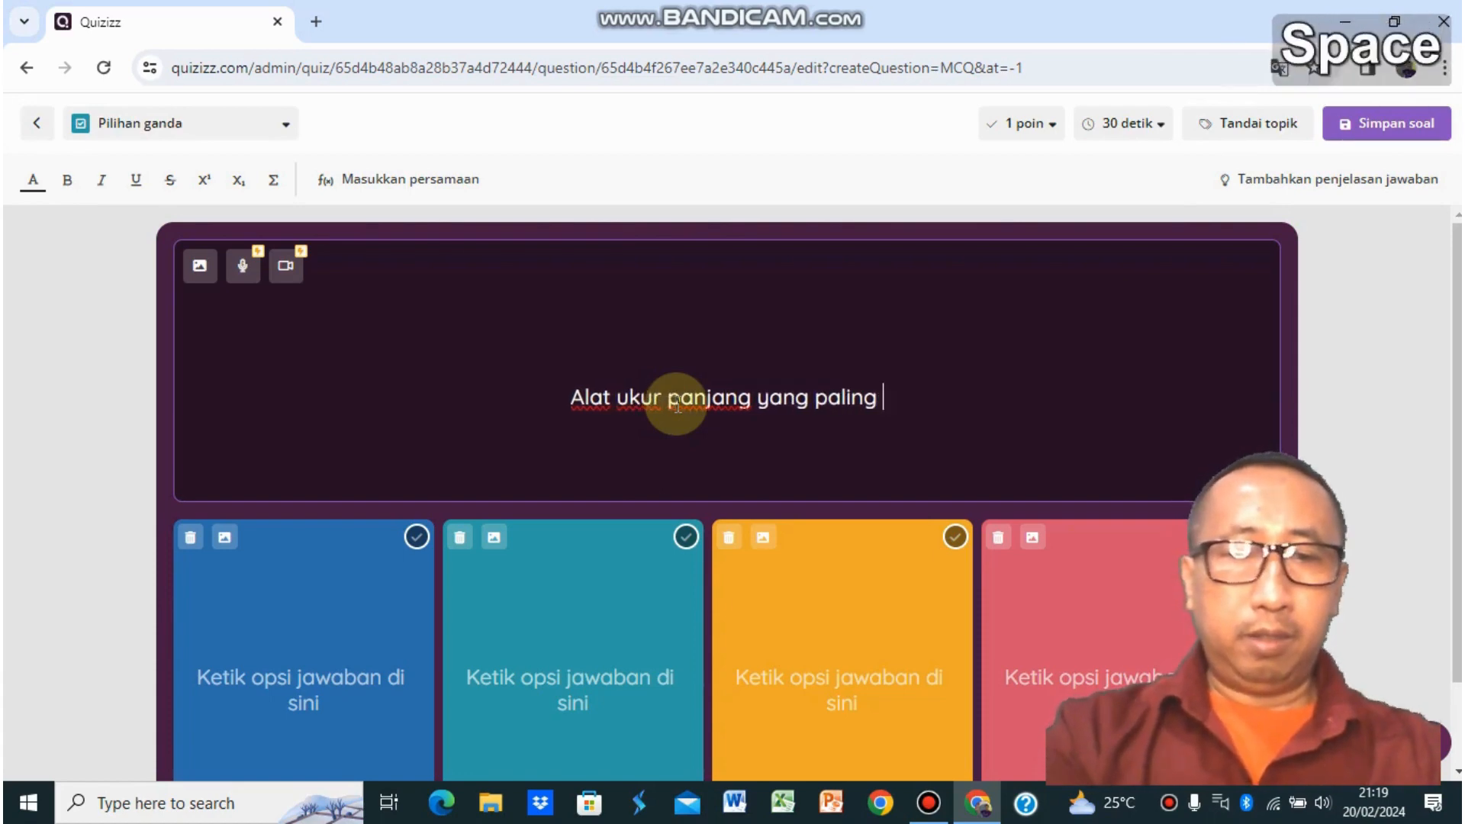
pyautogui.write('teliti ')
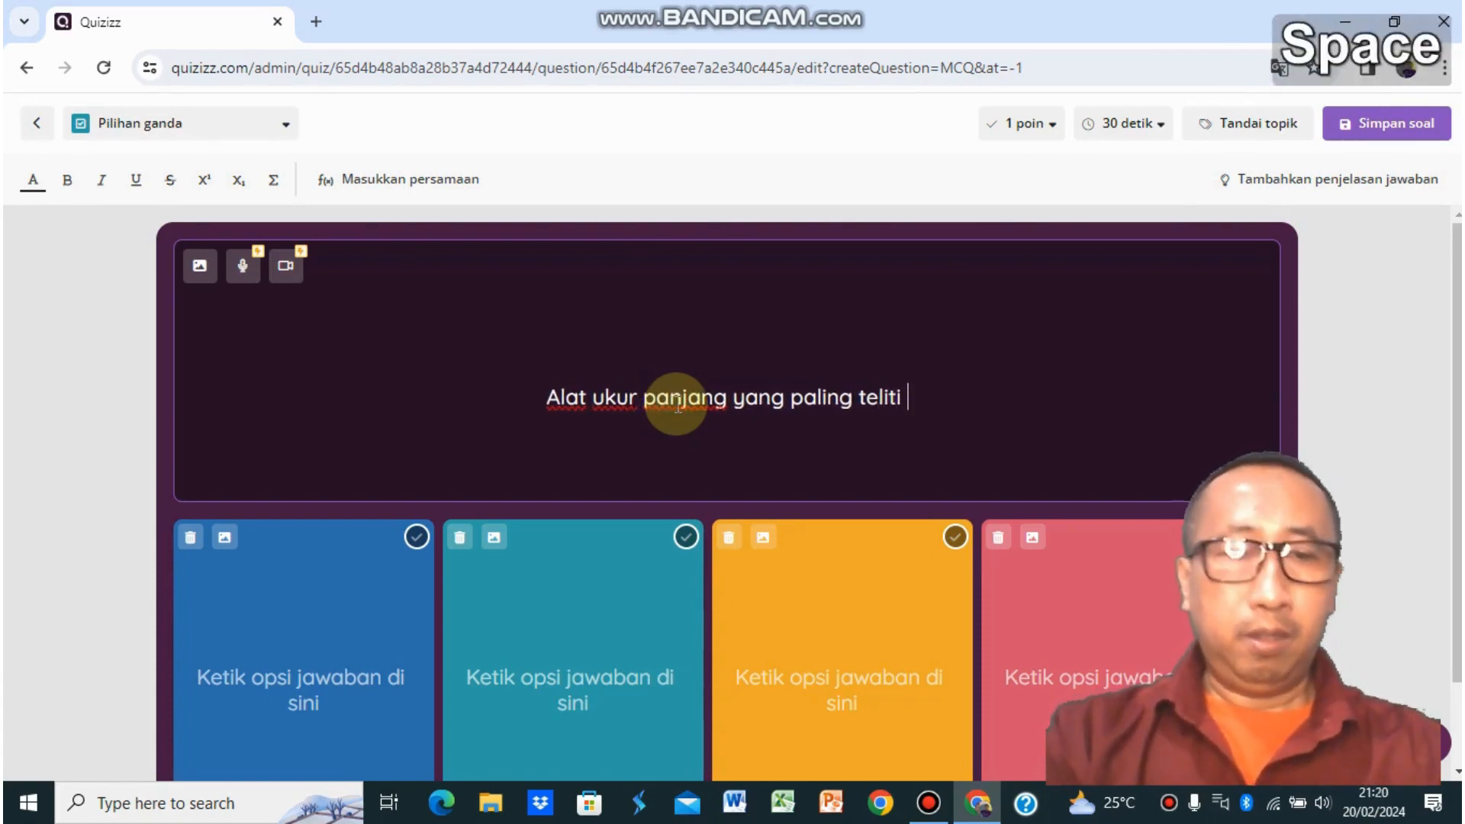
pyautogui.write('adalah ')
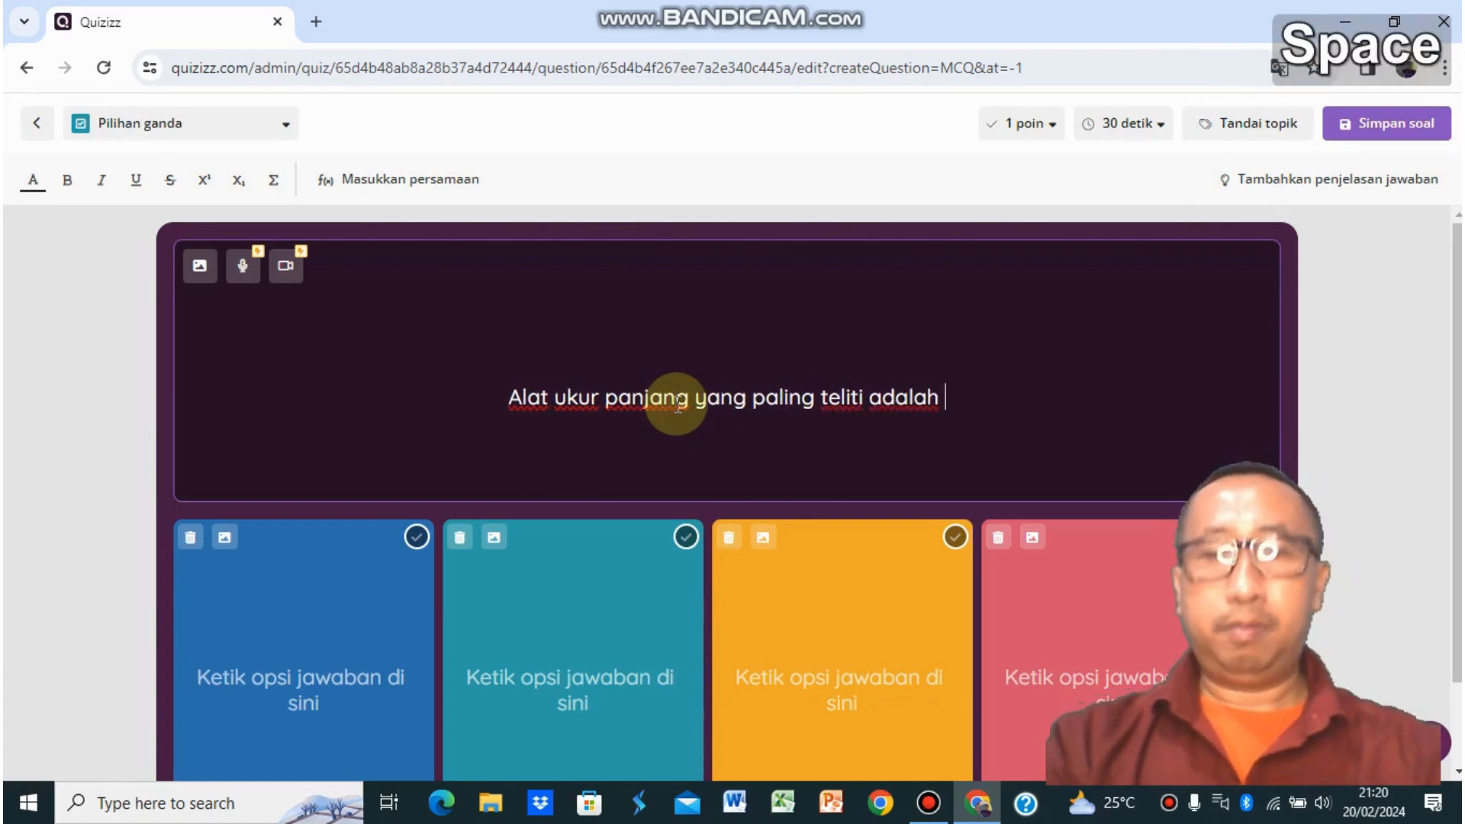
# - End the question text with "...." and fill the first two answer options with "mistar" and "jangka sorong"
pyautogui.write('....')
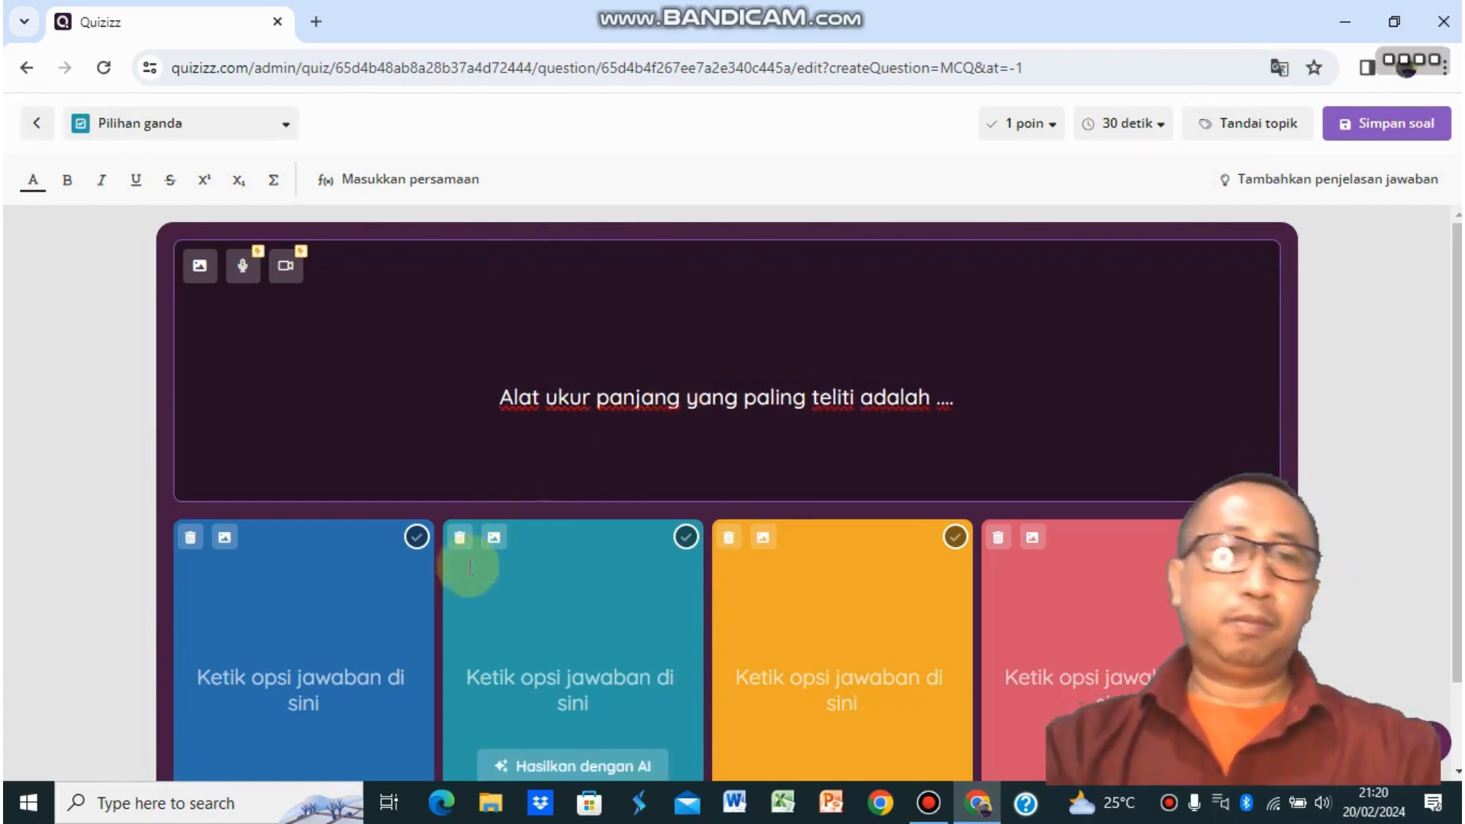
pyautogui.click(318, 661)
pyautogui.write('mis')
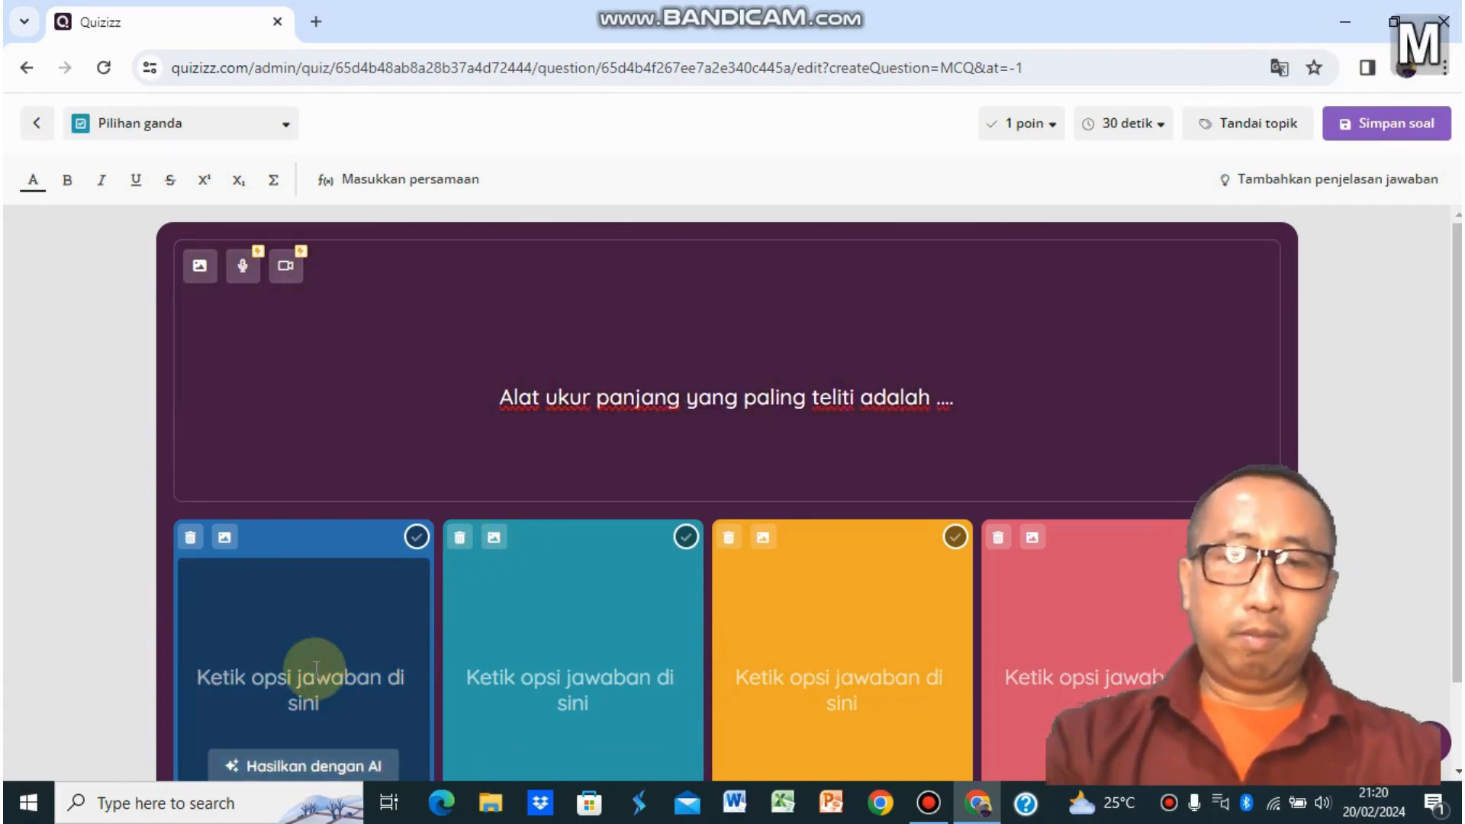
pyautogui.write('tar')
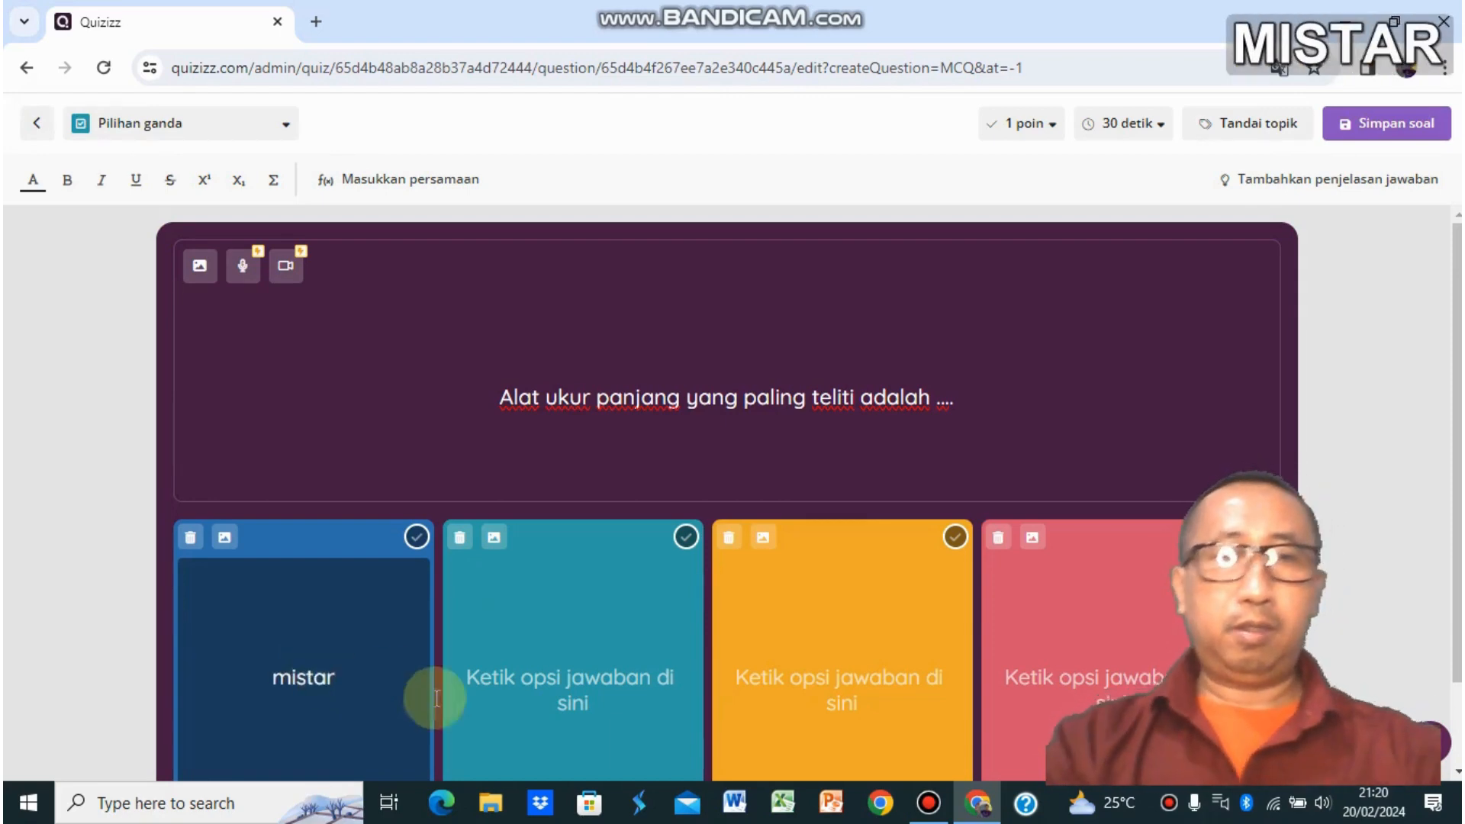
pyautogui.click(539, 679)
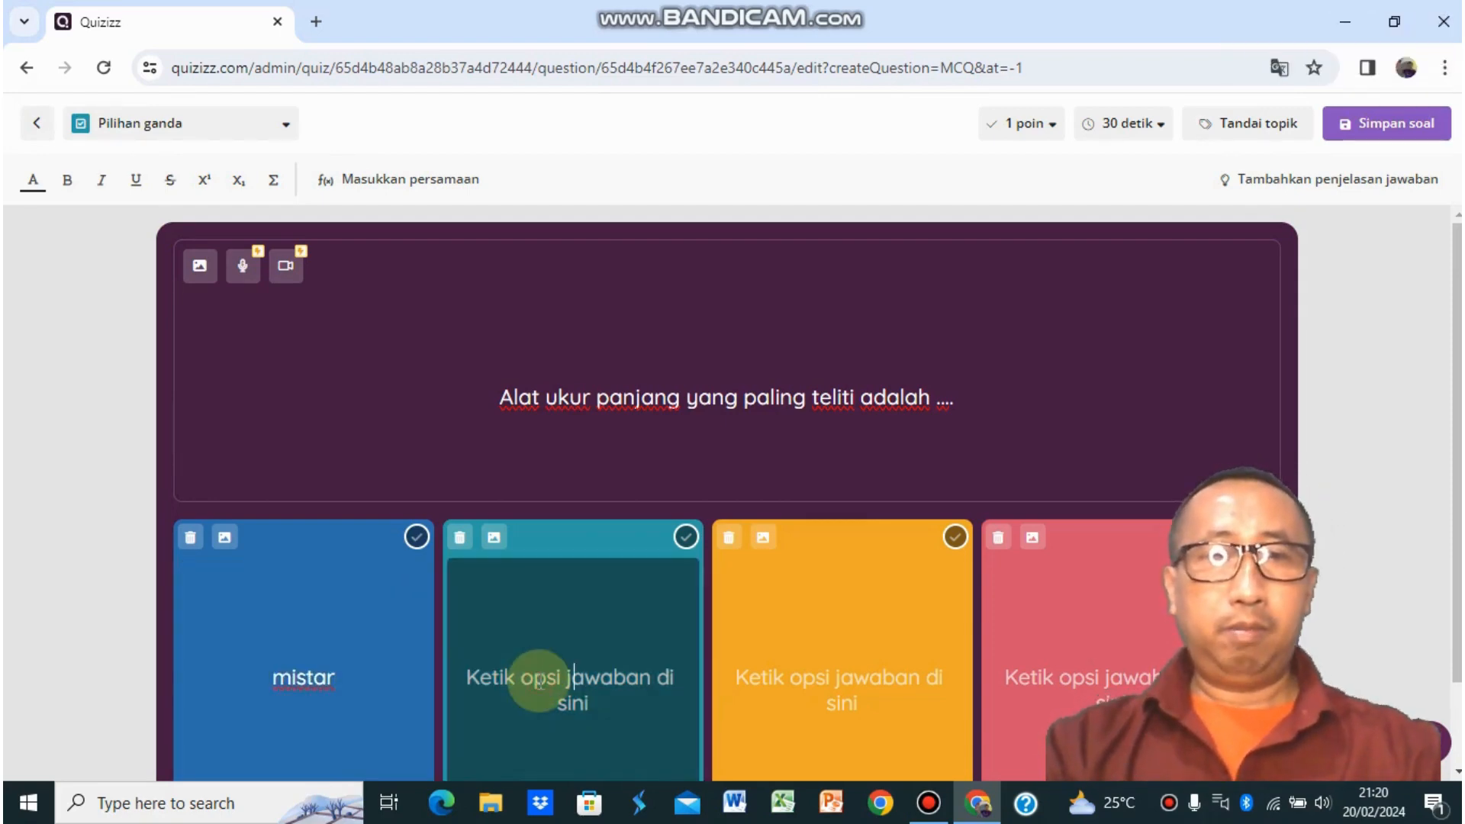
pyautogui.write('jang')
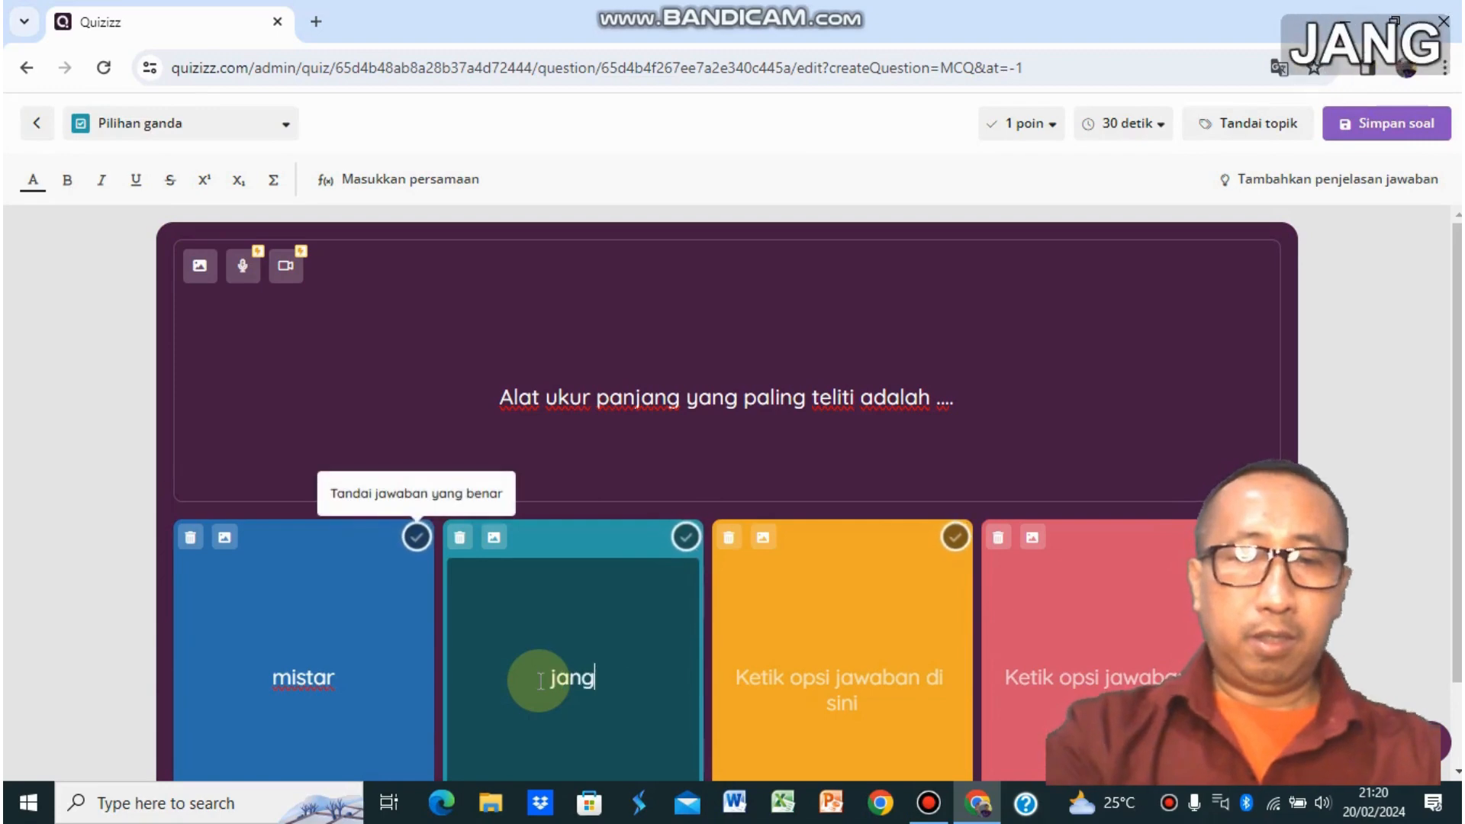
pyautogui.write('ka sorong')
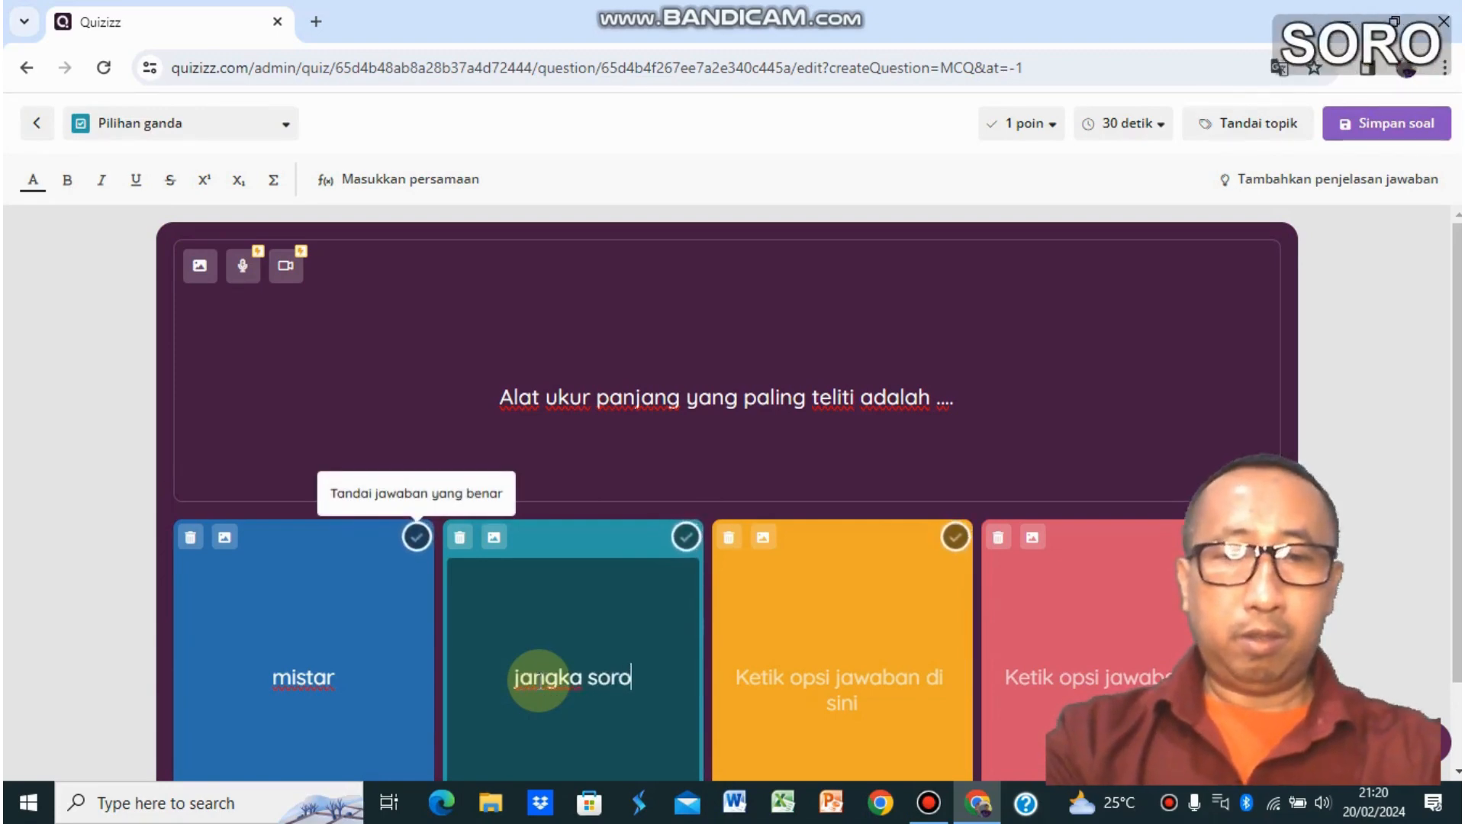
# - Fill the third answer option with "mikrometer skrup" and the fourth with "neraca"
pyautogui.click(798, 679)
pyautogui.write('mik')
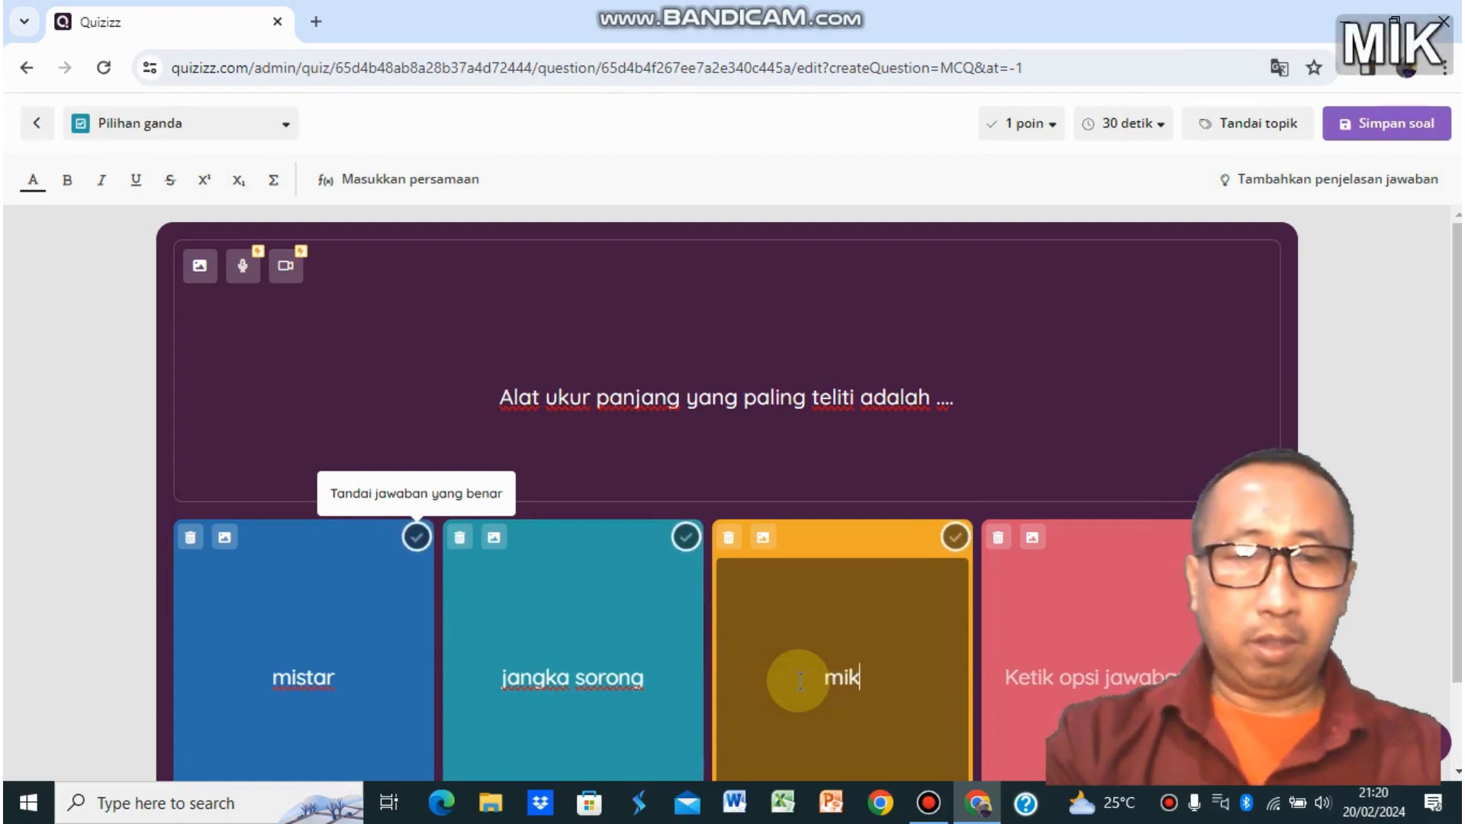
pyautogui.write('rometer')
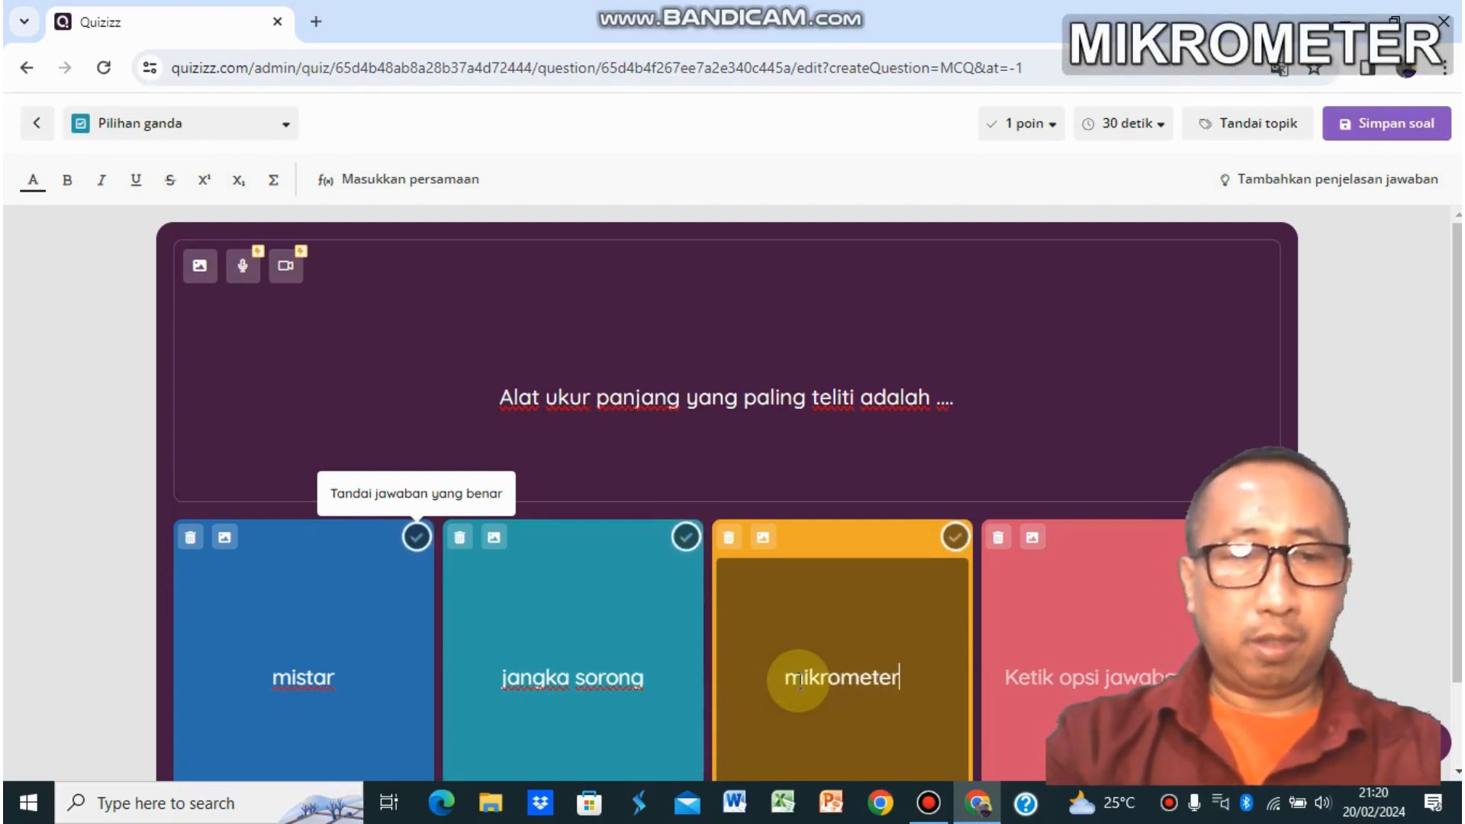
pyautogui.write(' skrup')
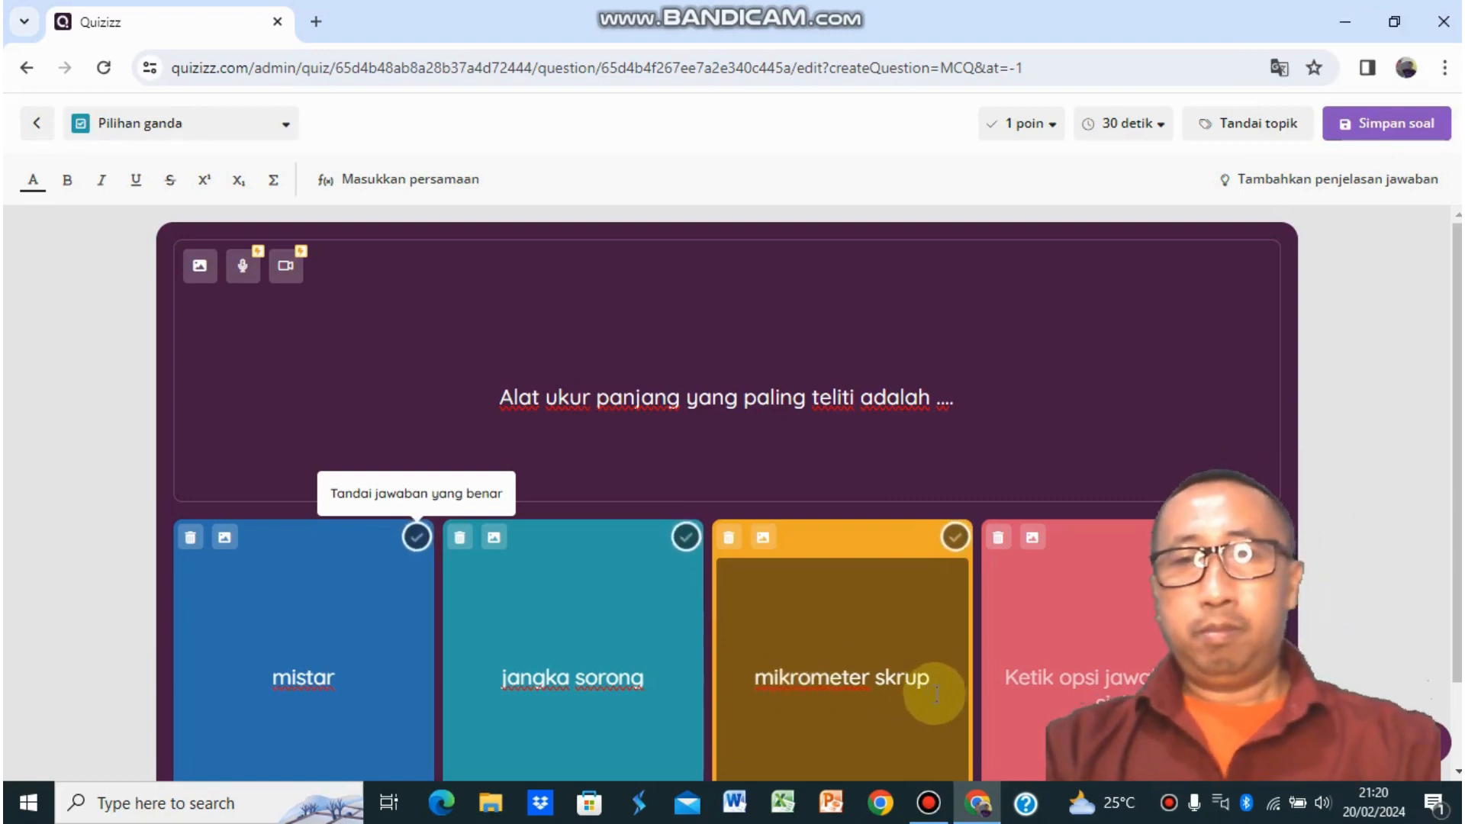
pyautogui.click(1038, 674)
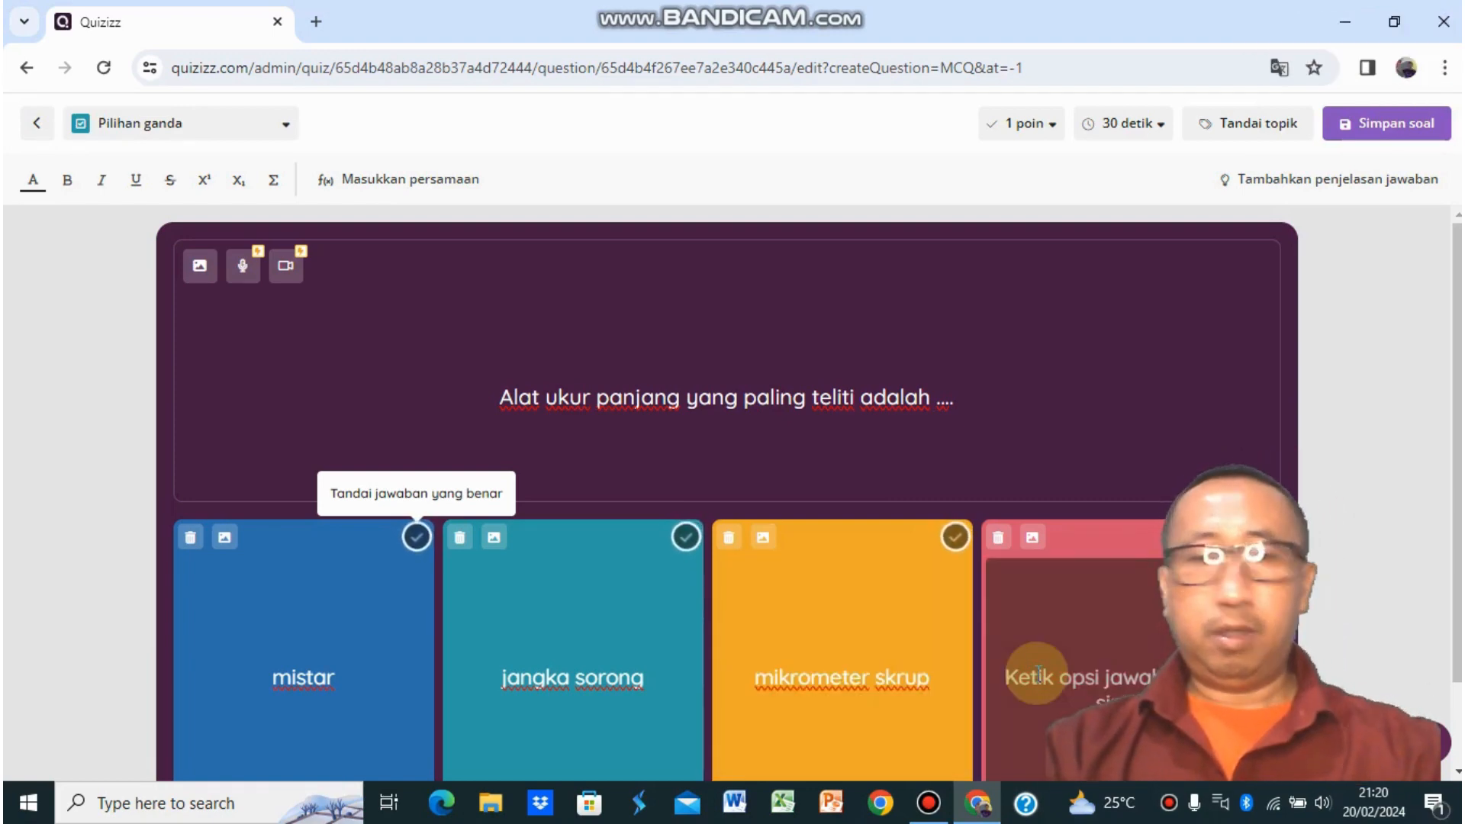
pyautogui.write('neraca')
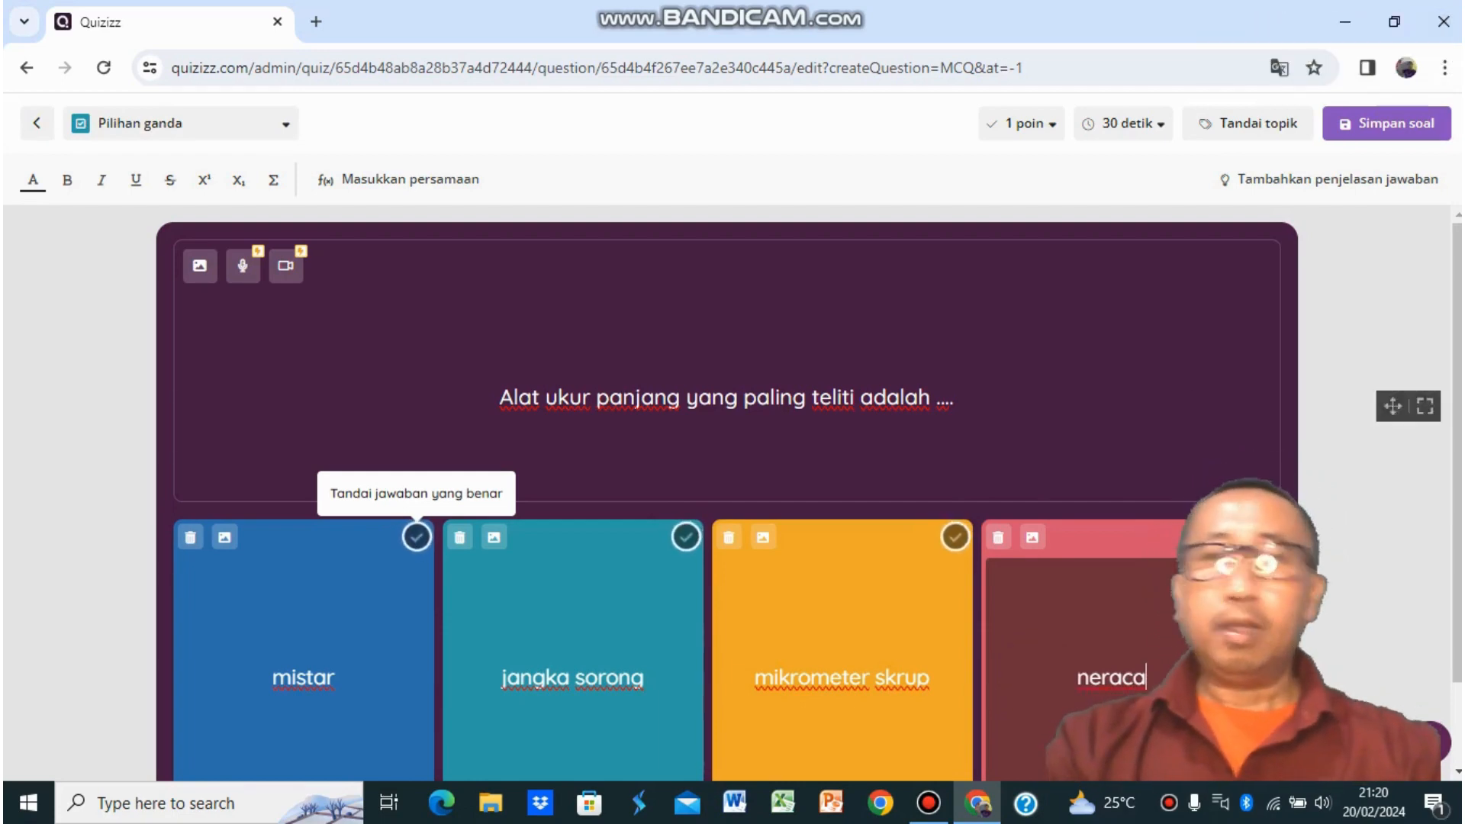
pyautogui.click(1452, 508)
pyautogui.hotkey('ctrl', 'a')
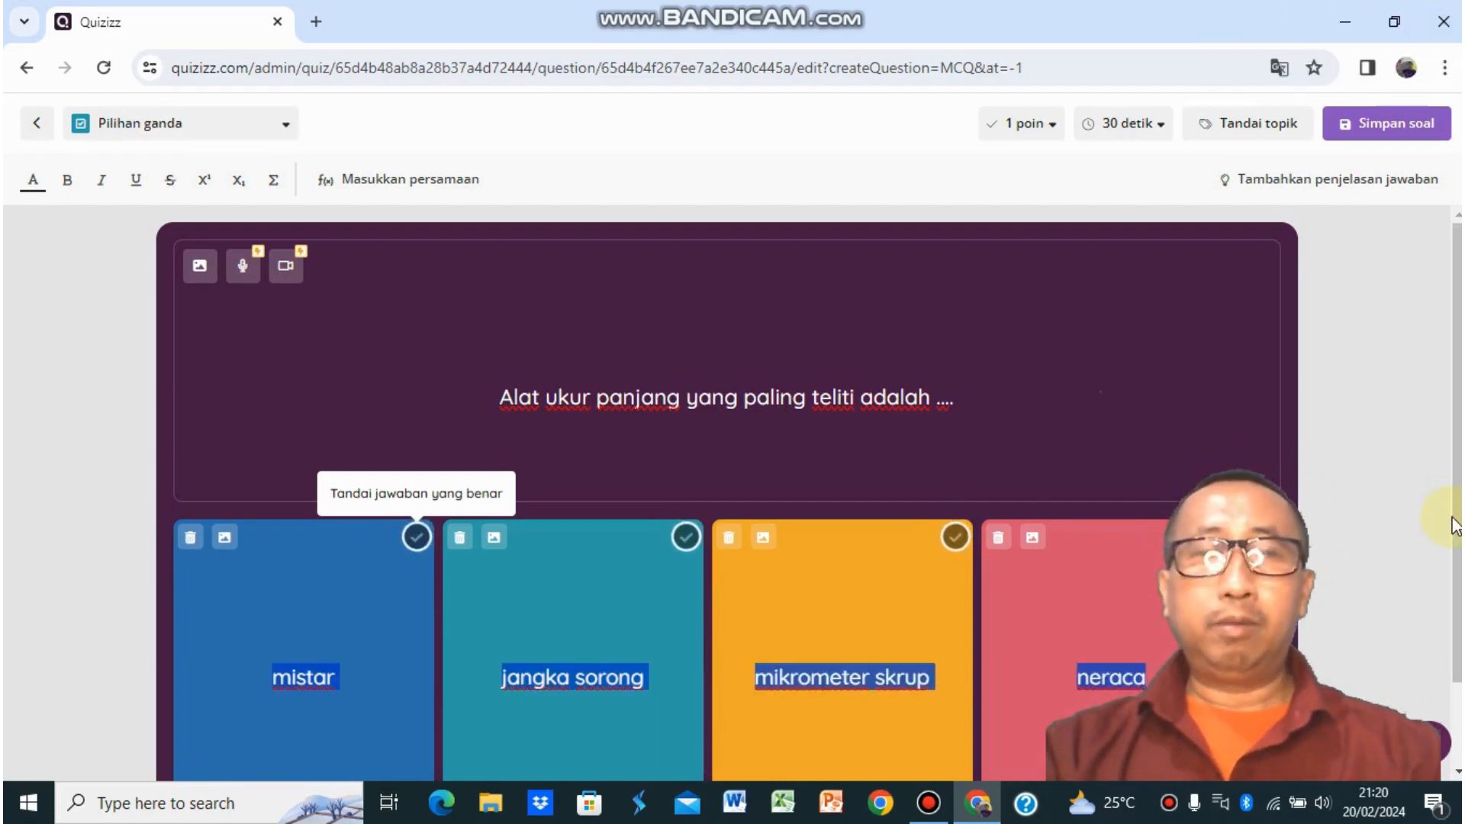
pyautogui.click(1007, 412)
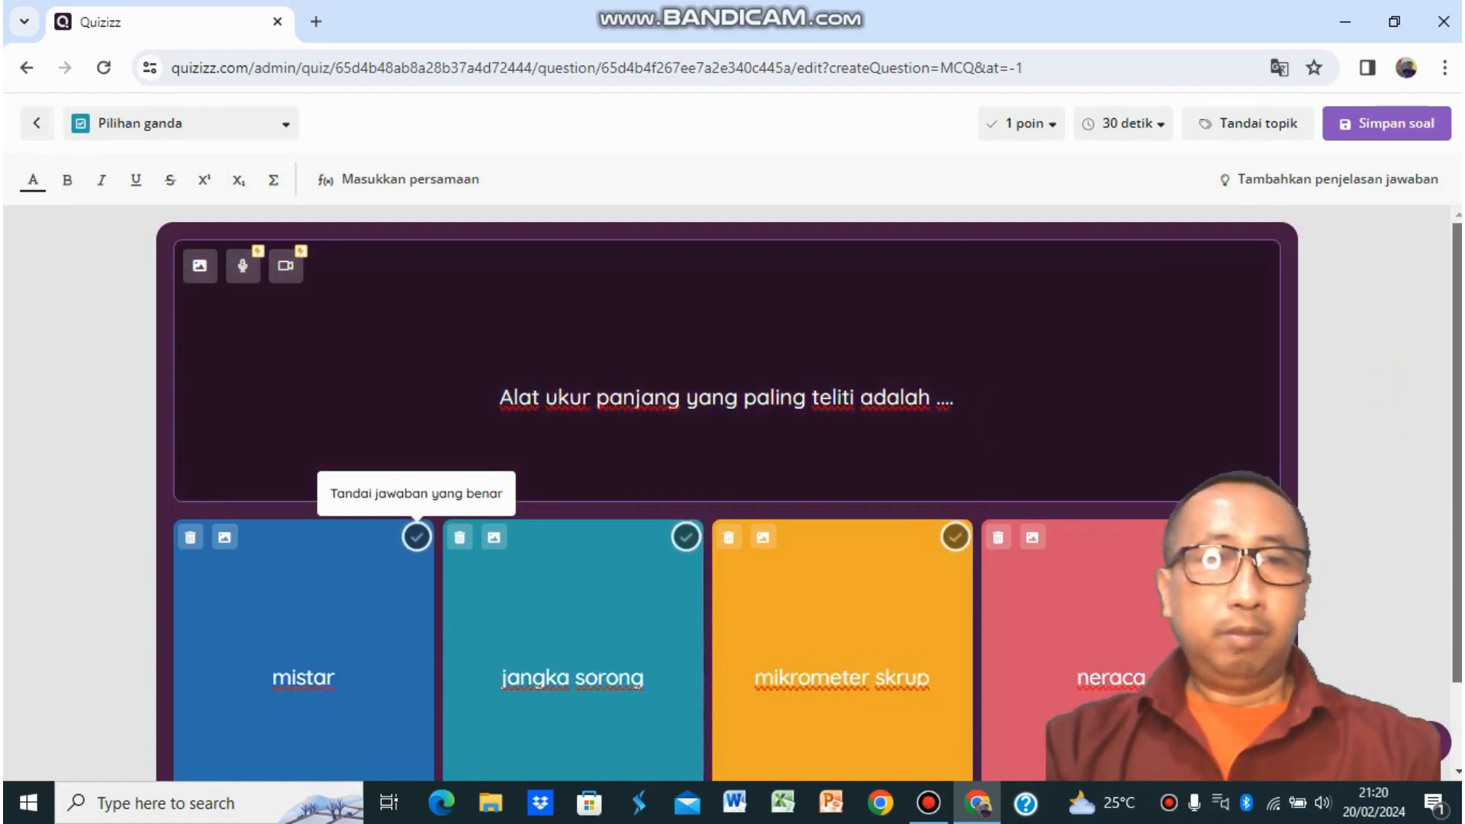
# - Mark "mikrometer skrup" as the single correct answer
pyautogui.scroll(-1, 1429, 408)
pyautogui.scroll(-2, 809, 493)
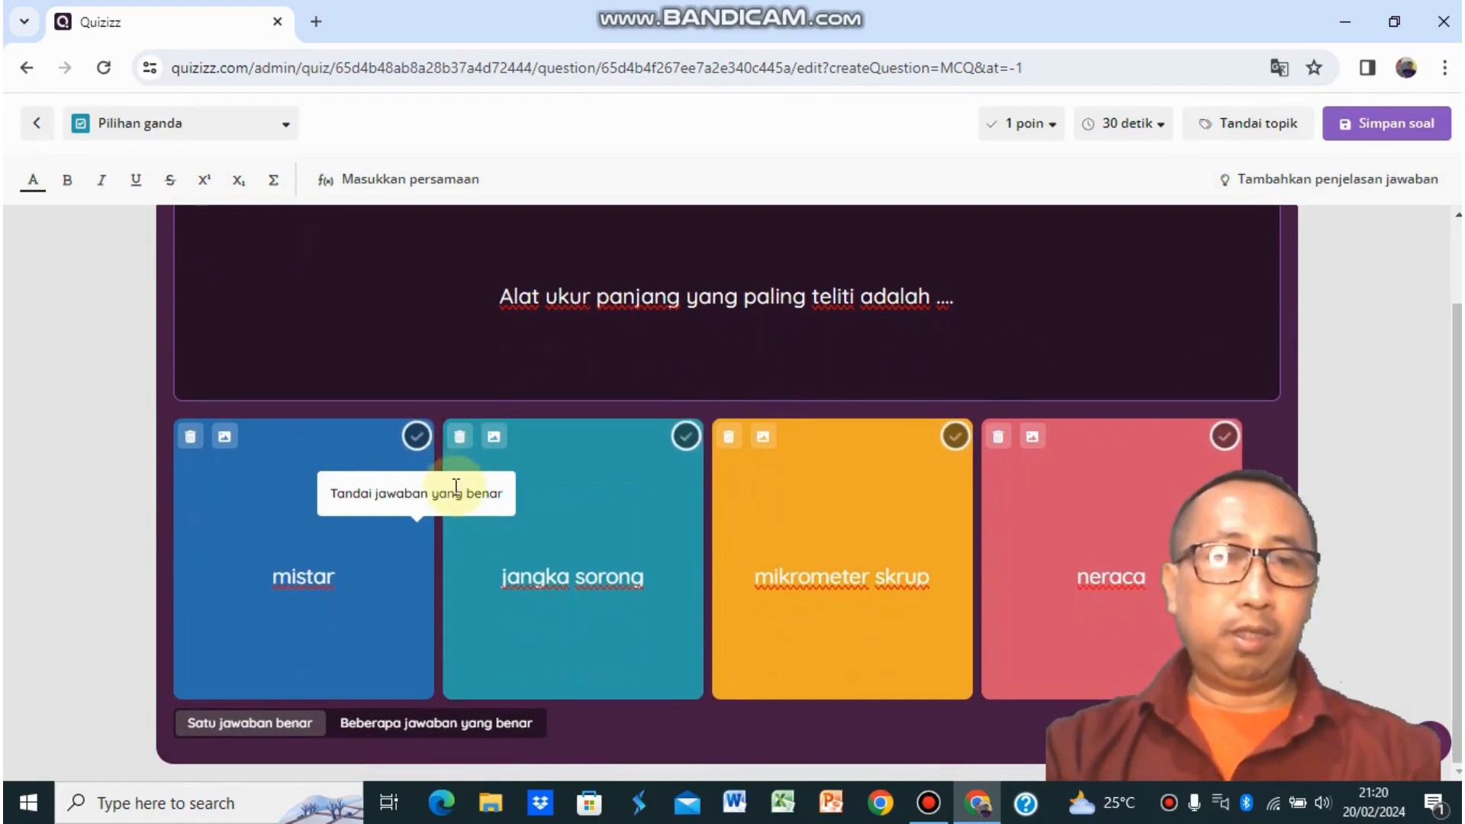
pyautogui.click(956, 443)
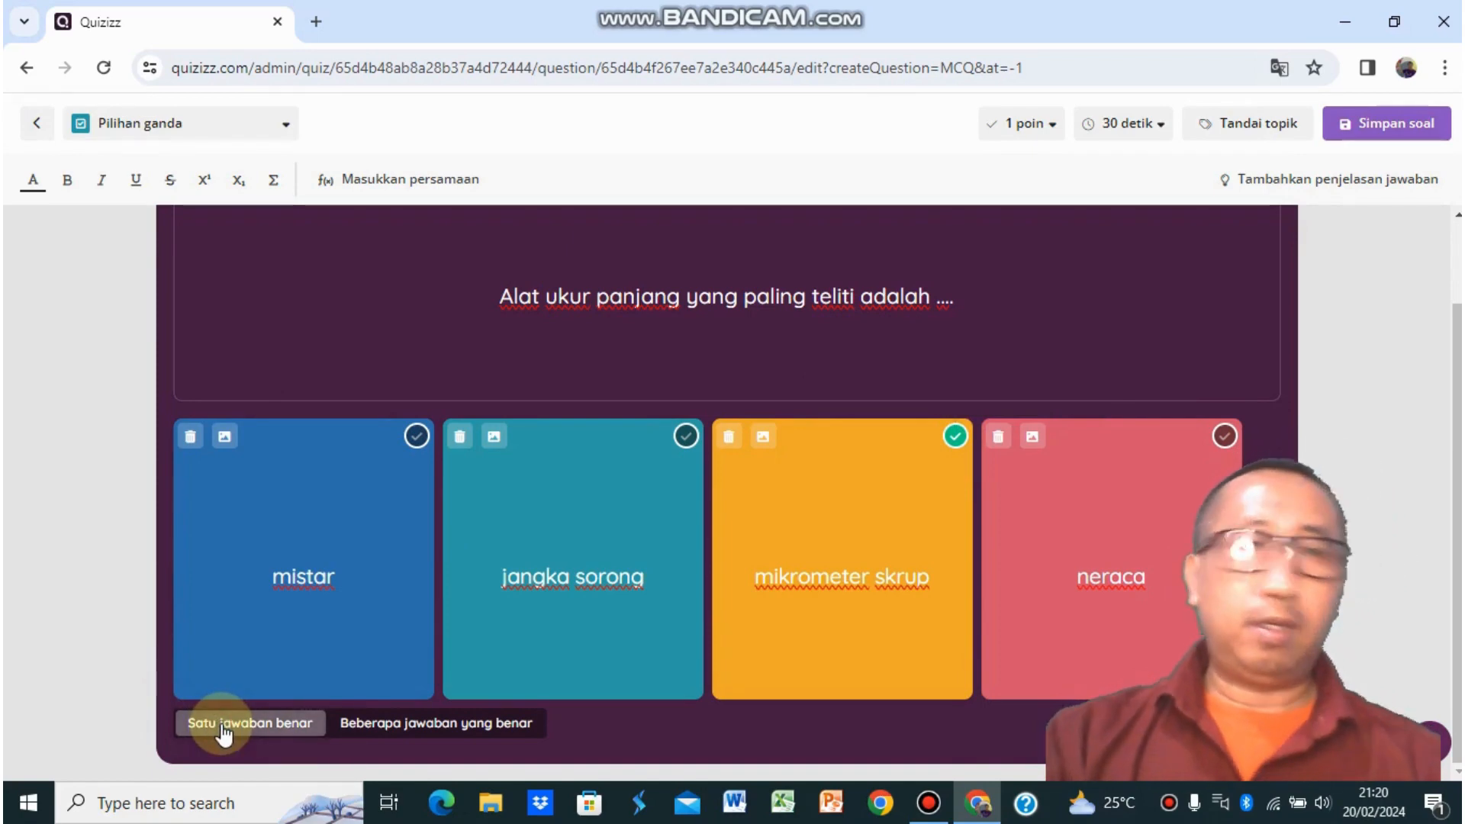
# - Set the question's time limit to 20 seconds (20 detik)
pyautogui.scroll(2, 1458, 351)
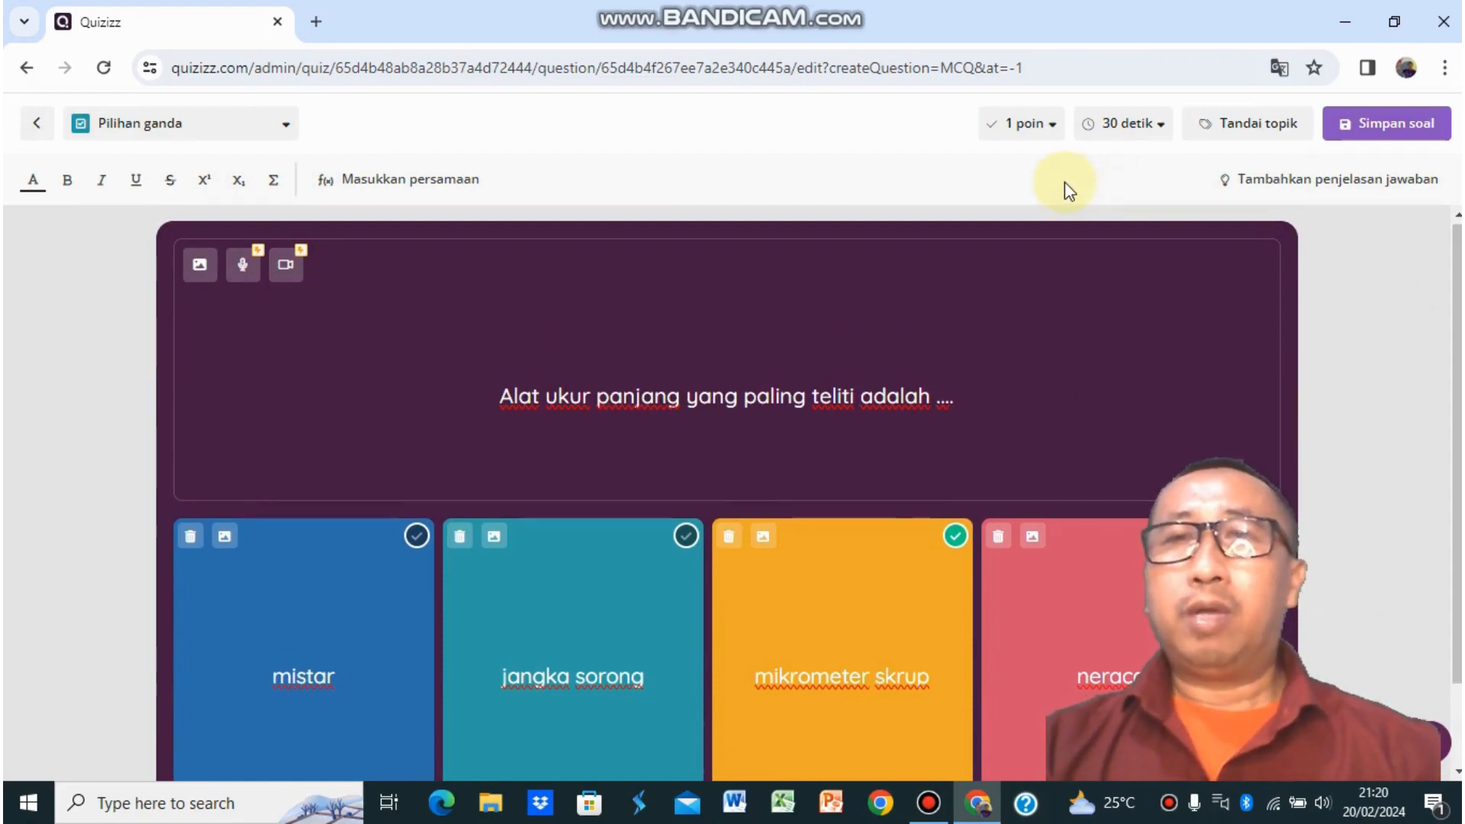
pyautogui.click(1166, 139)
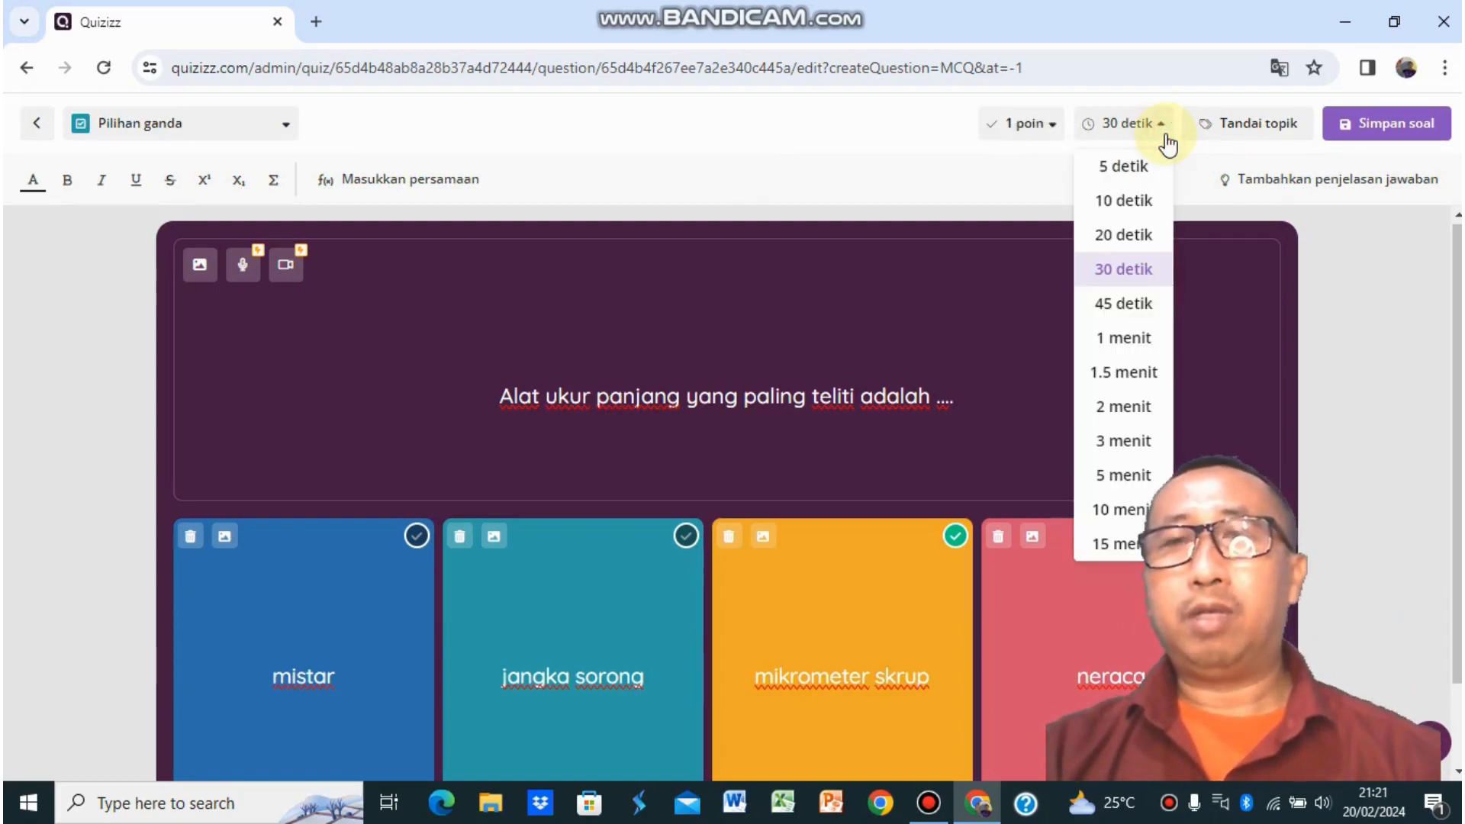
pyautogui.click(1122, 241)
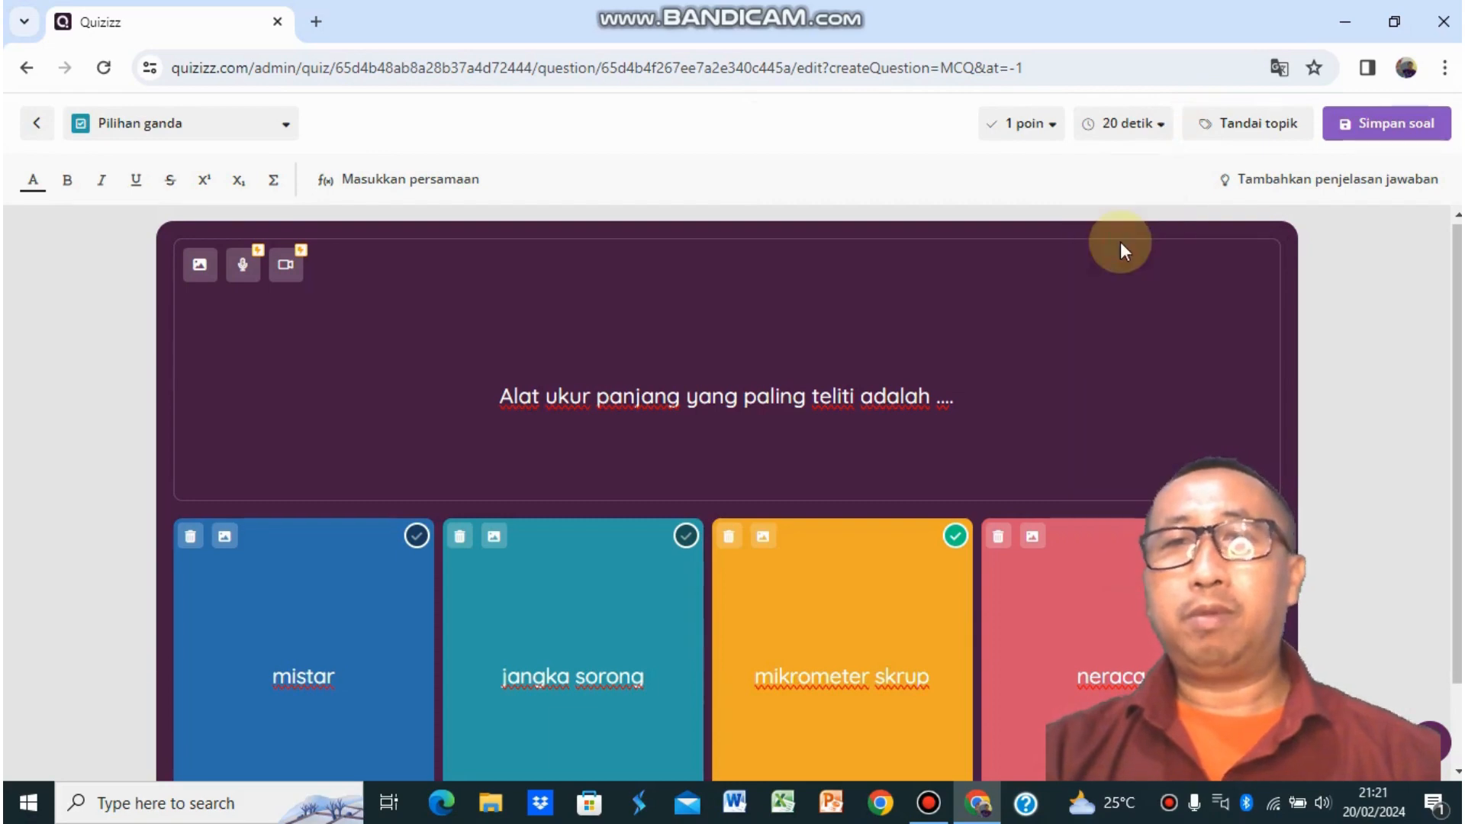
pyautogui.click(1160, 131)
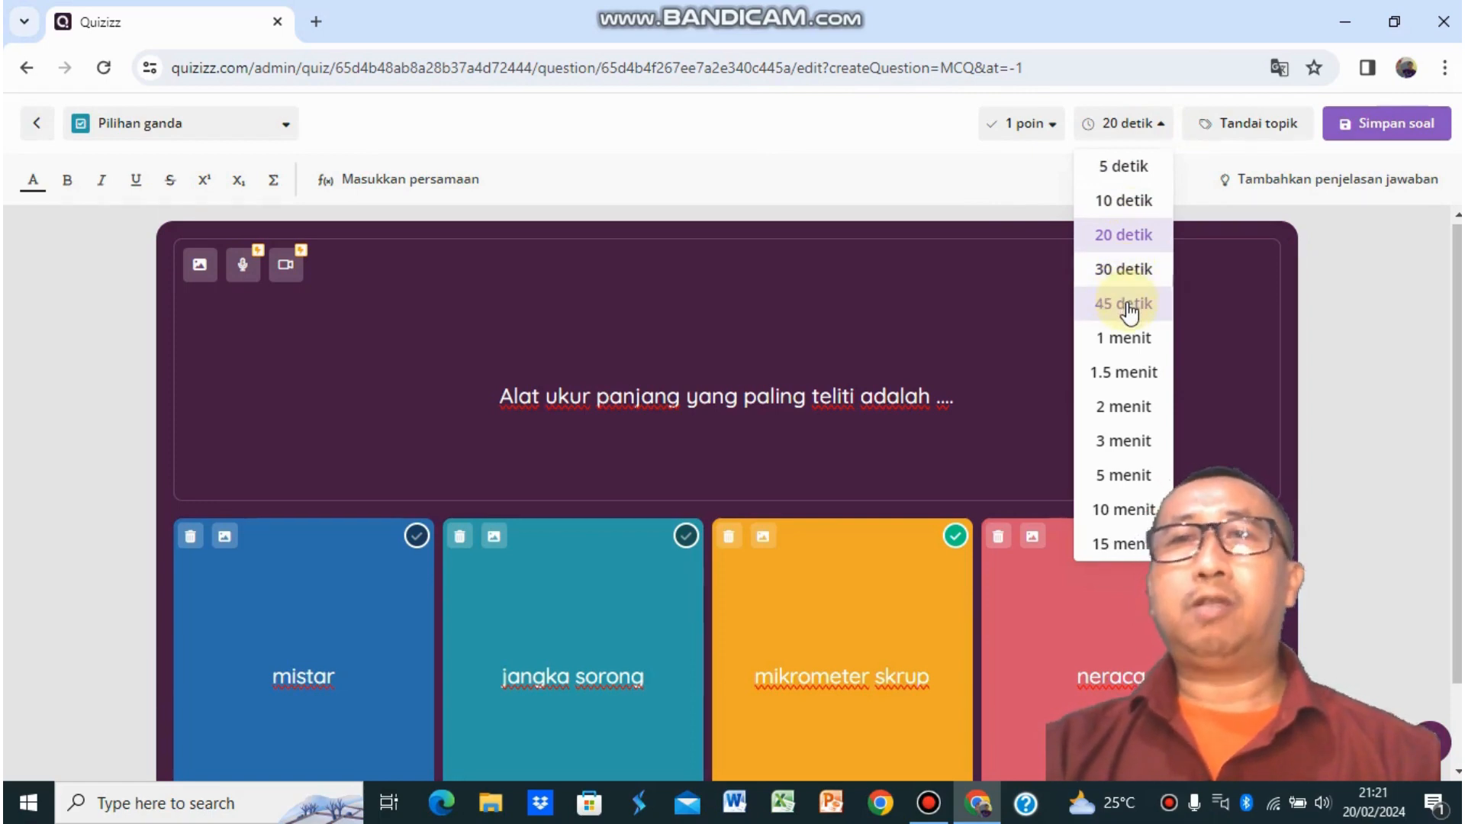
pyautogui.click(931, 191)
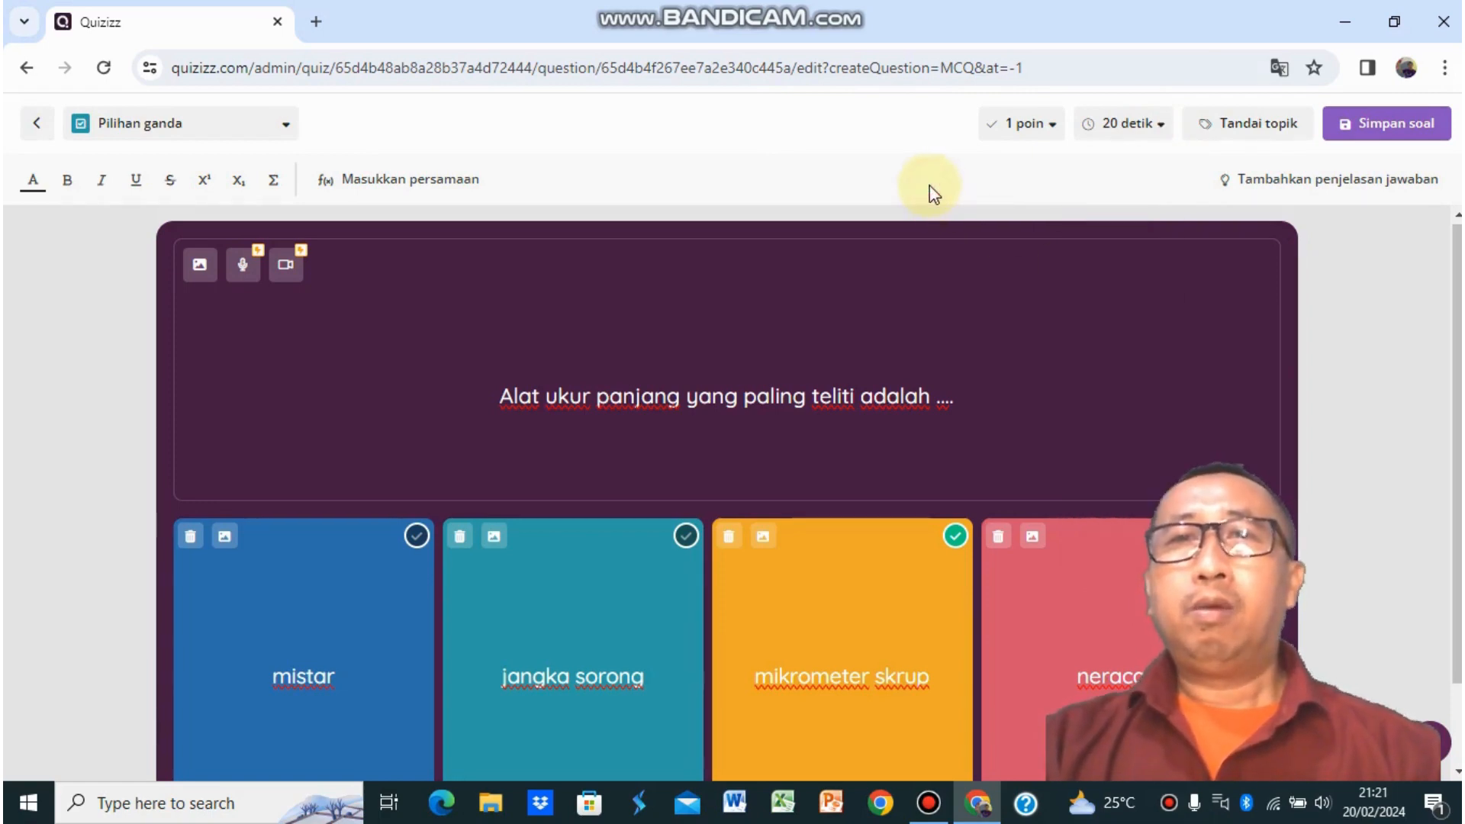
# - Set the question's score to 2 points and save the question
pyautogui.click(1052, 139)
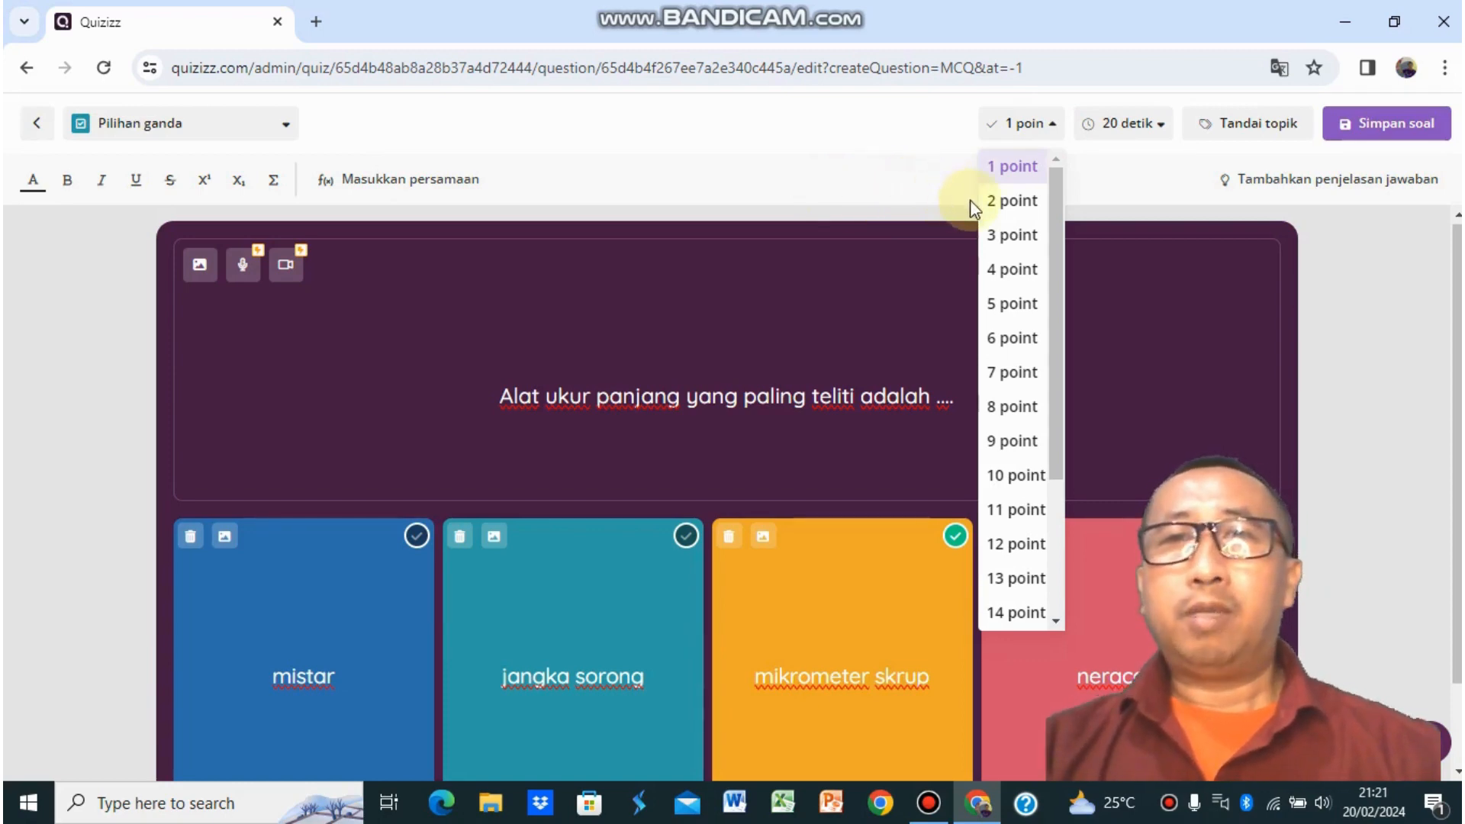
pyautogui.click(1012, 202)
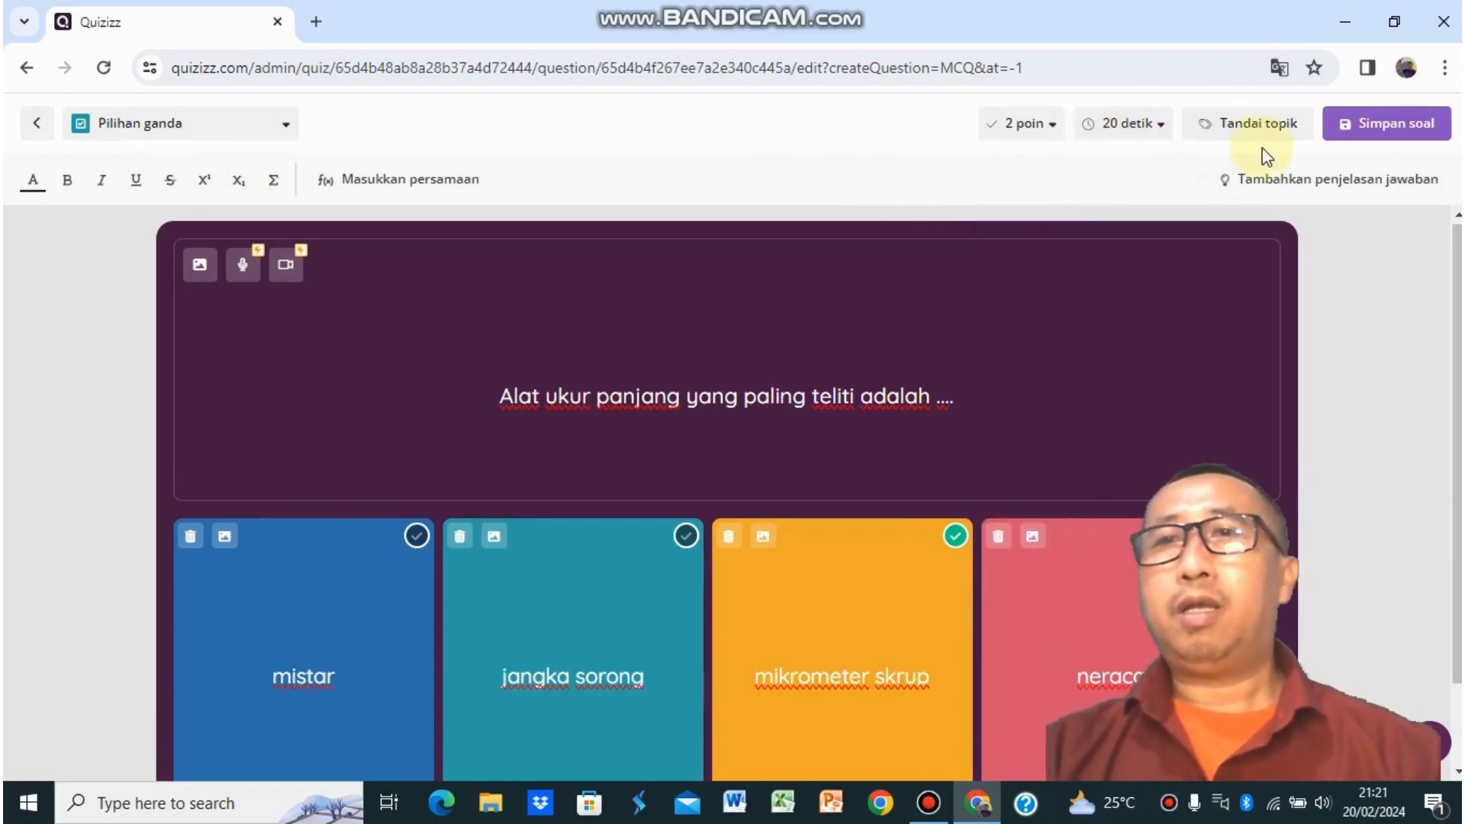
pyautogui.click(1370, 137)
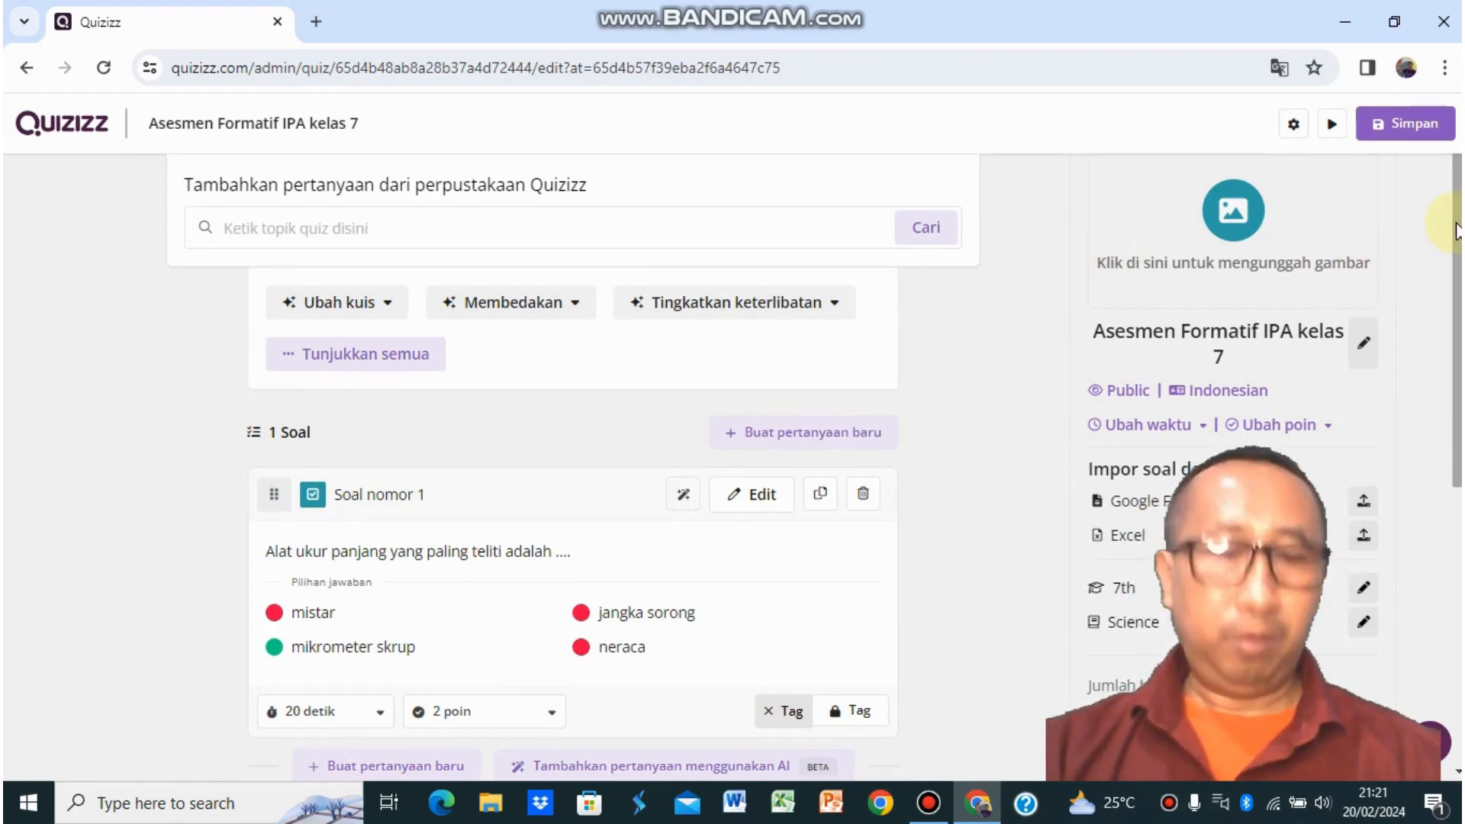
# - Add a new short-answer question (Isian singkat) to the quiz
pyautogui.moveTo(1458, 229); pyautogui.dragTo(1459, 282)
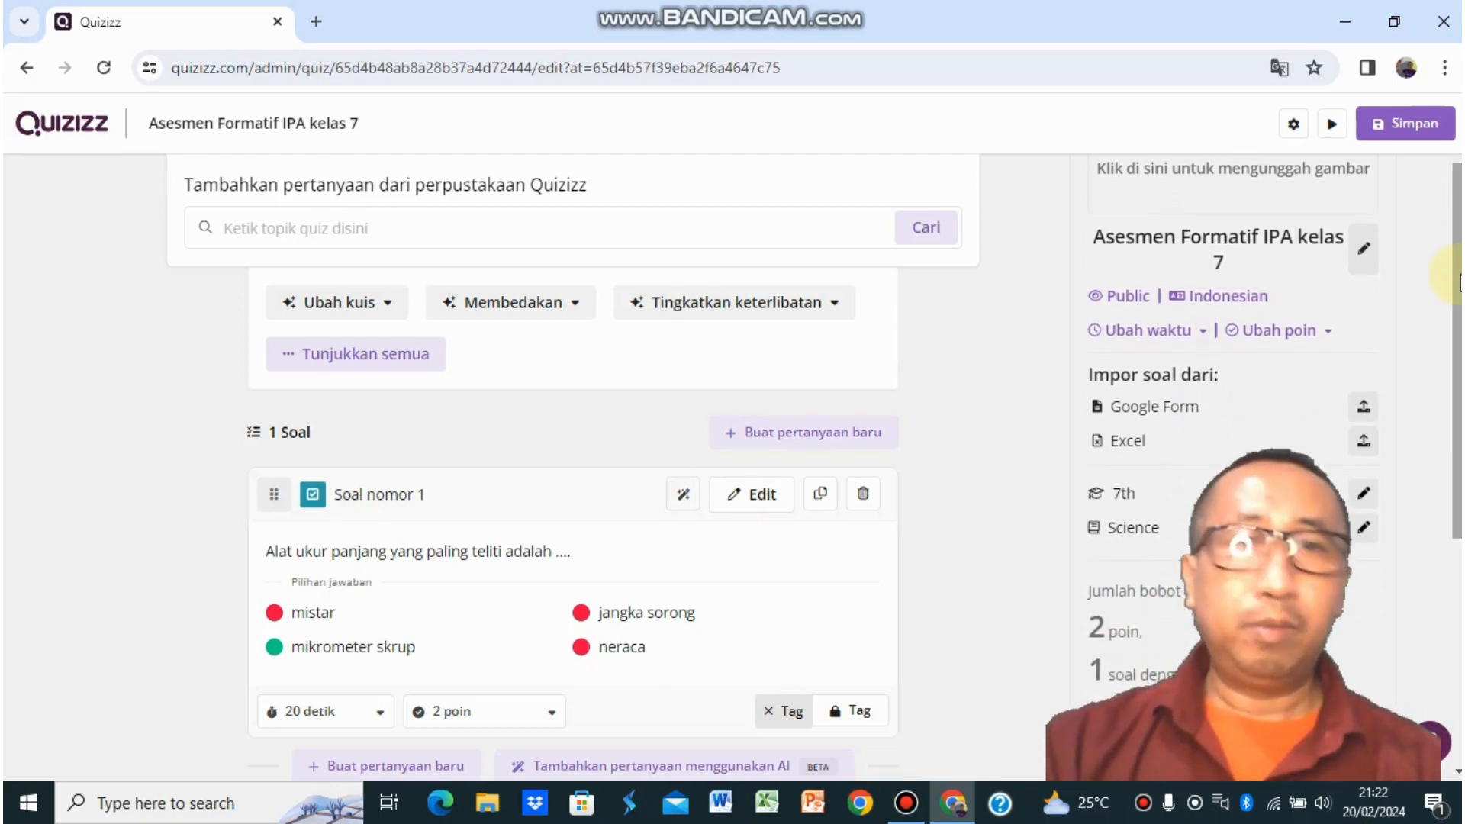
pyautogui.click(791, 441)
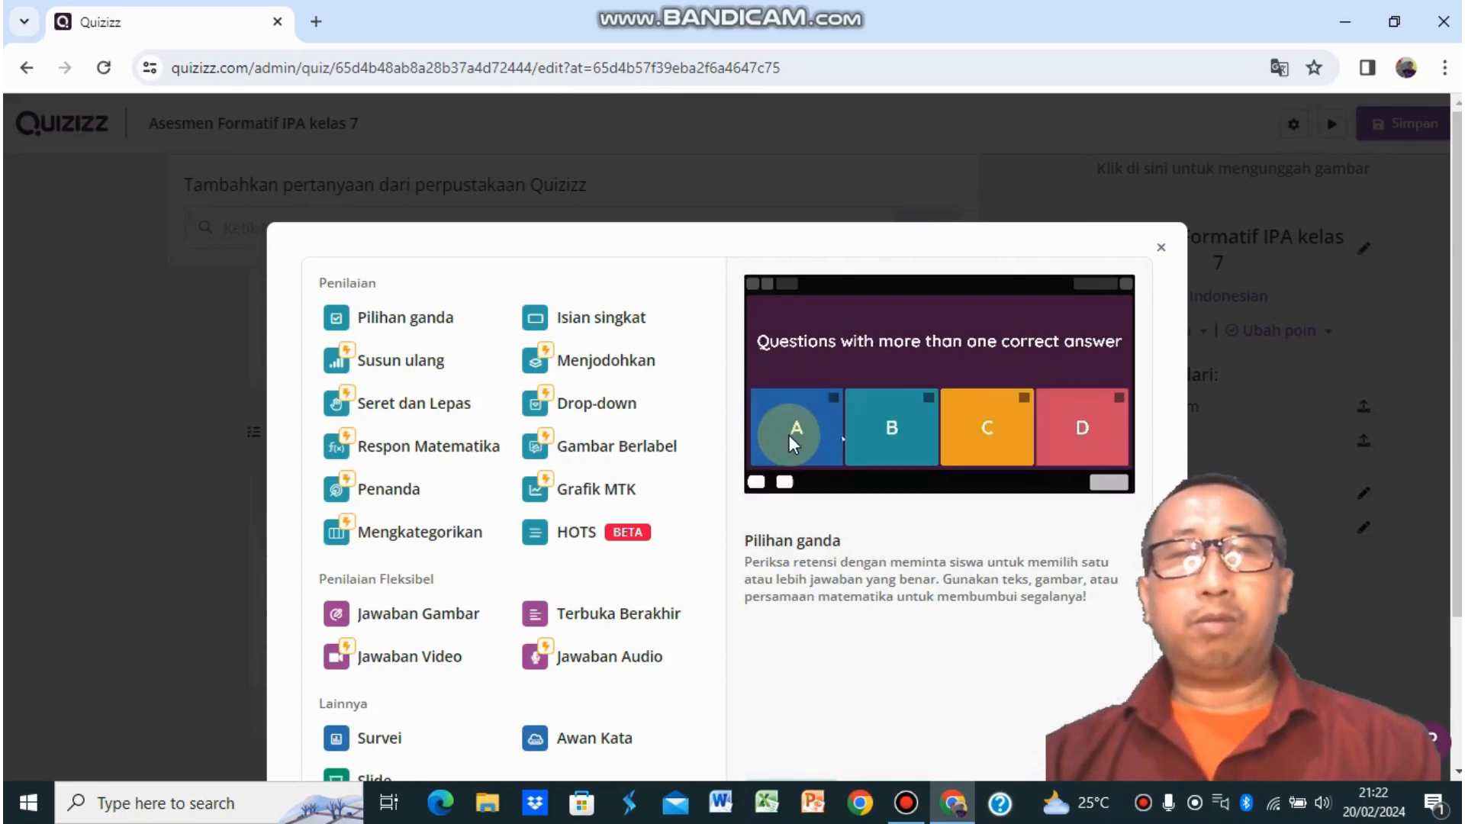
pyautogui.click(580, 325)
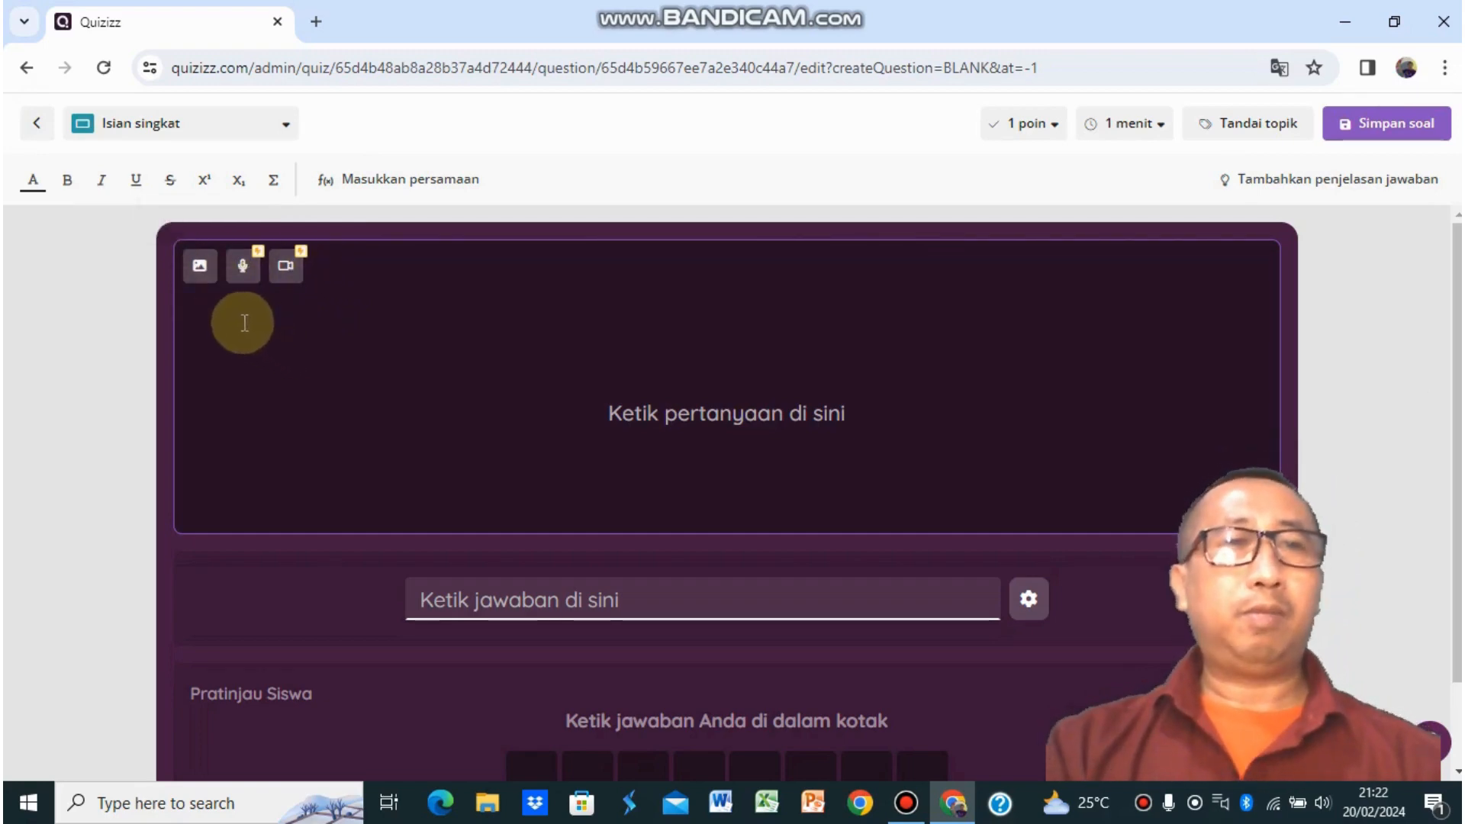
# - Start adding a question image from the device and open the gambar-gambar folder on New Volume (F:)
pyautogui.click(198, 268)
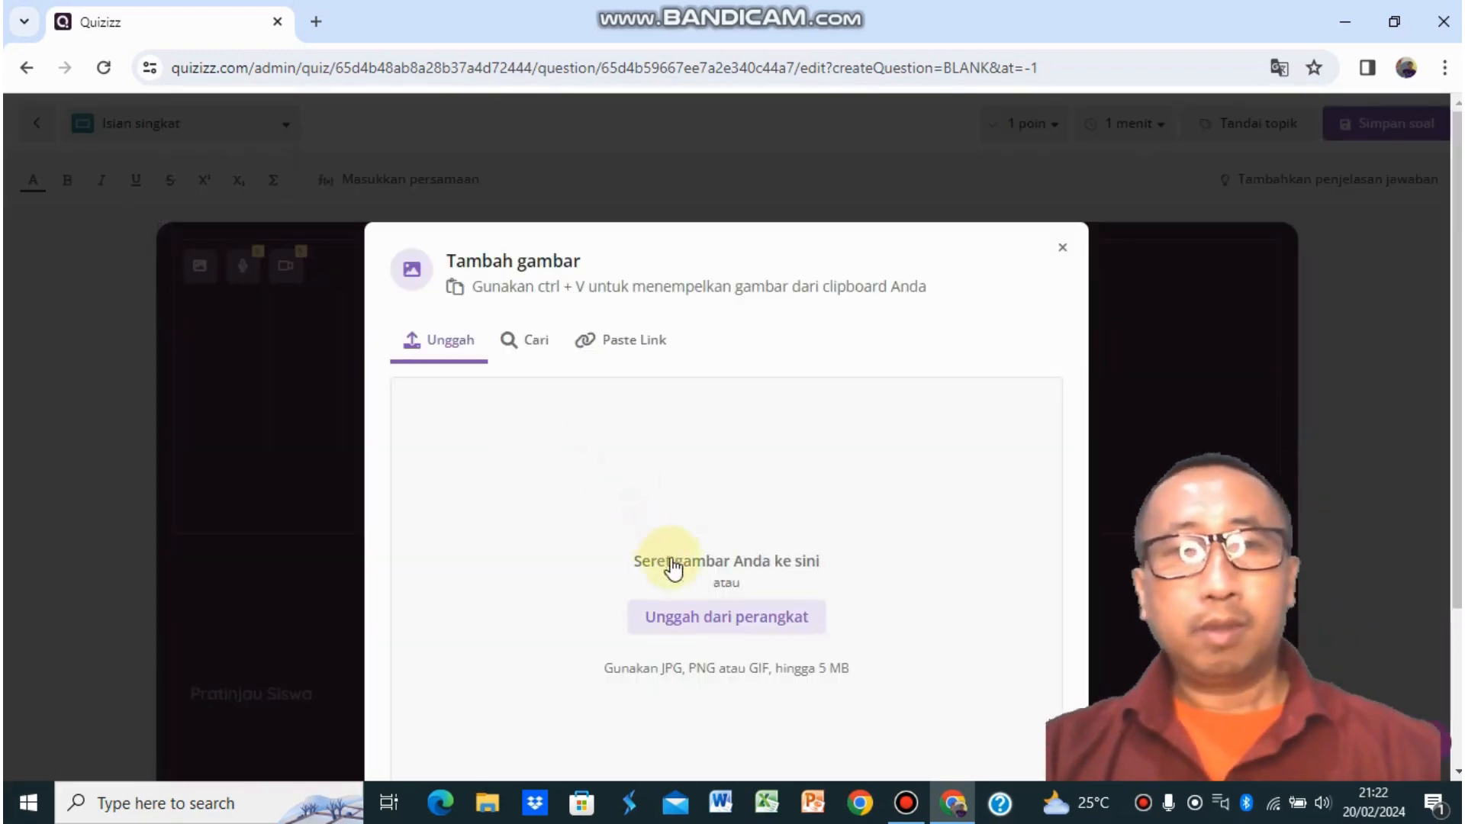
pyautogui.click(706, 619)
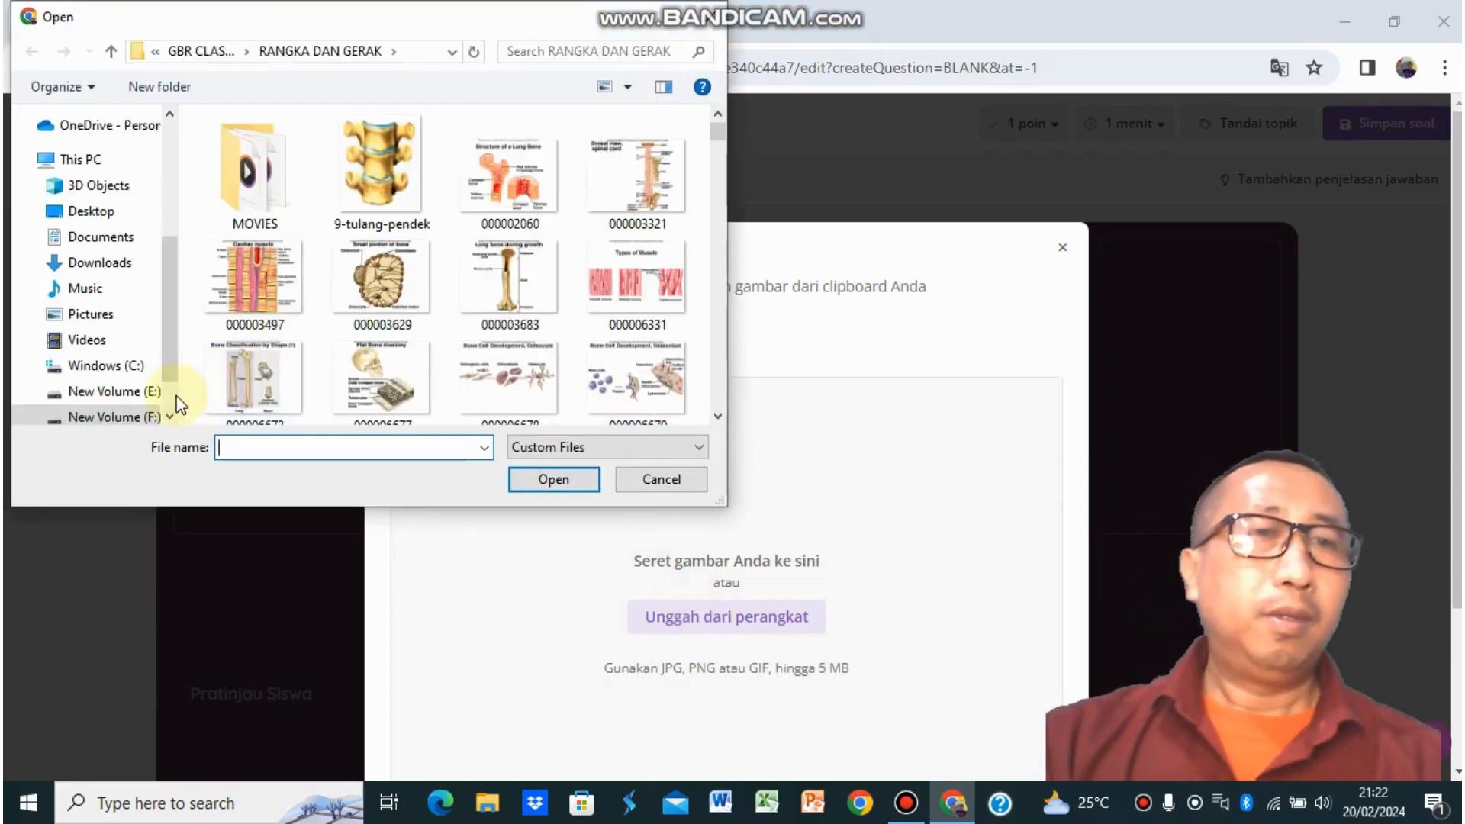
pyautogui.scroll(-1, 174, 418)
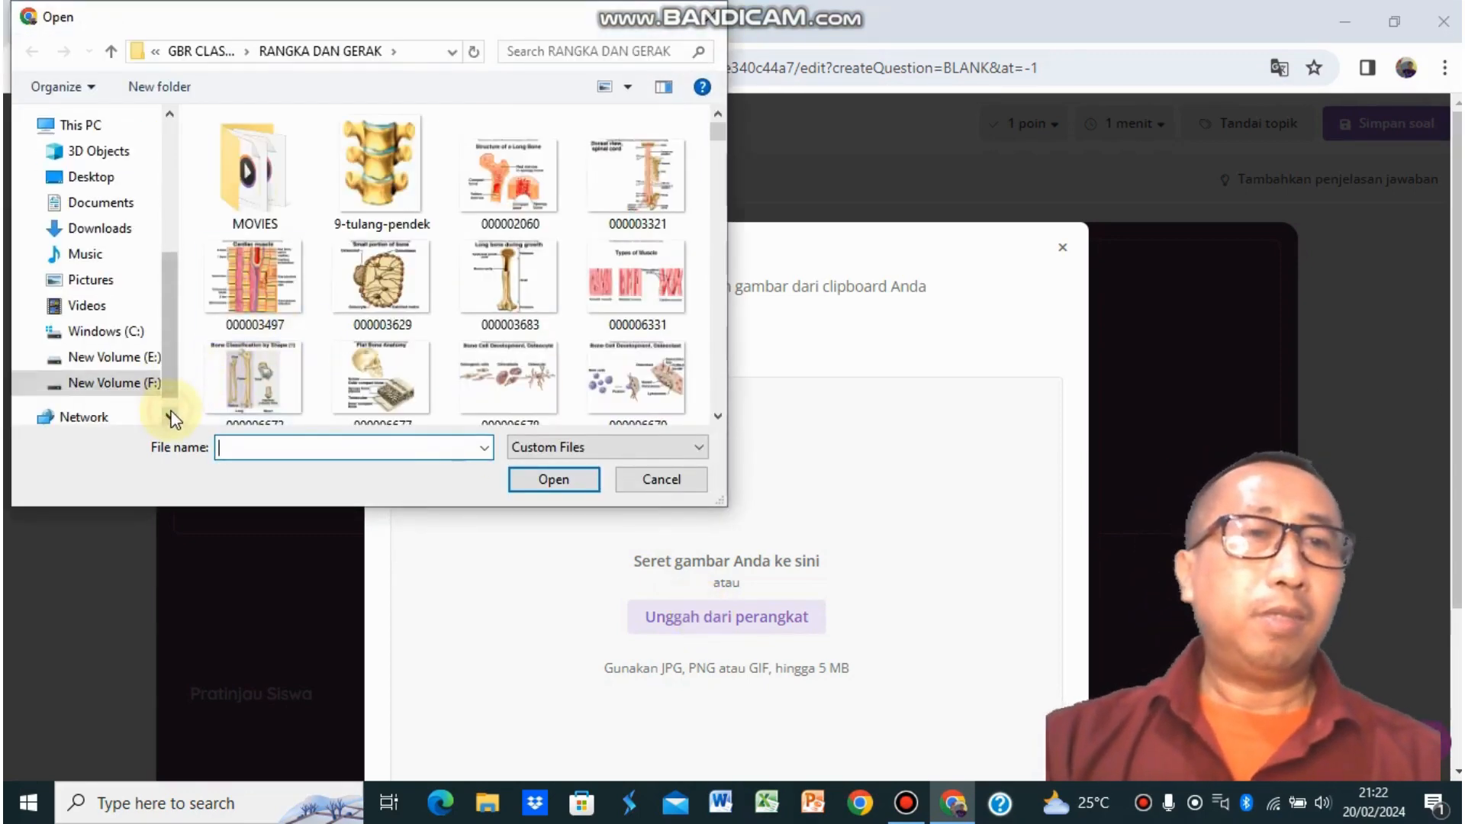
pyautogui.click(135, 389)
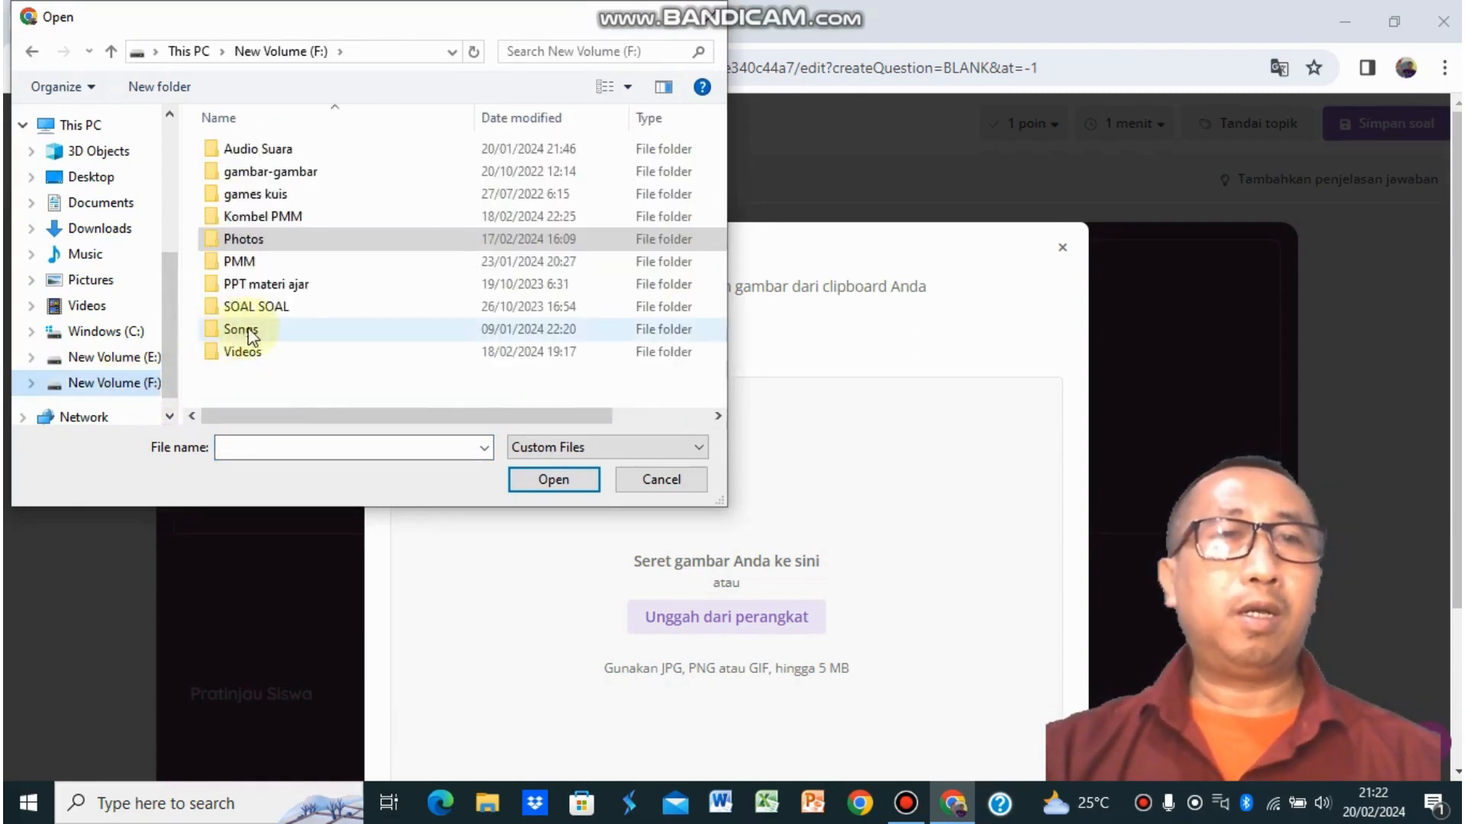
pyautogui.click(279, 173)
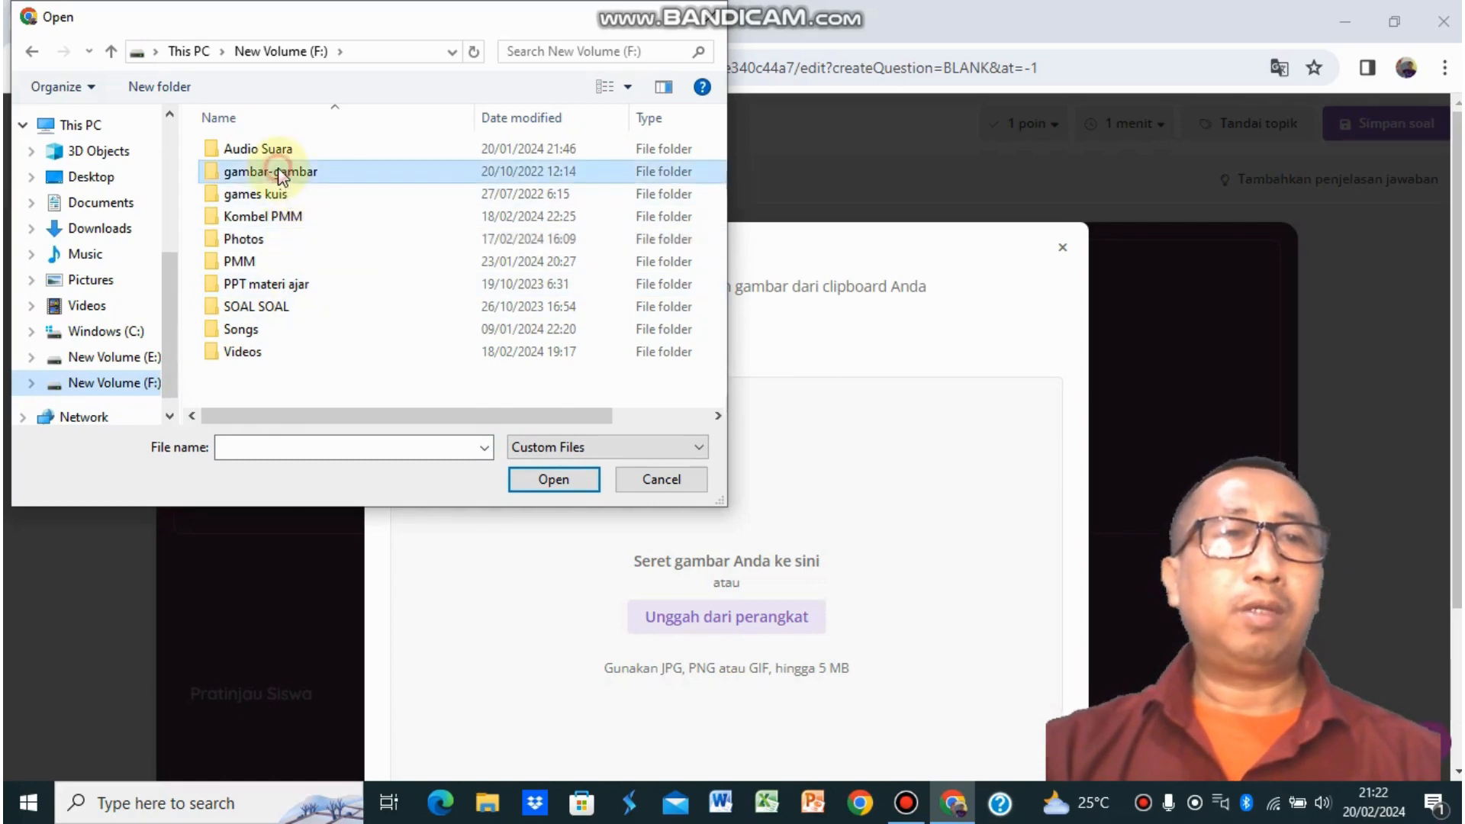
pyautogui.click(279, 173)
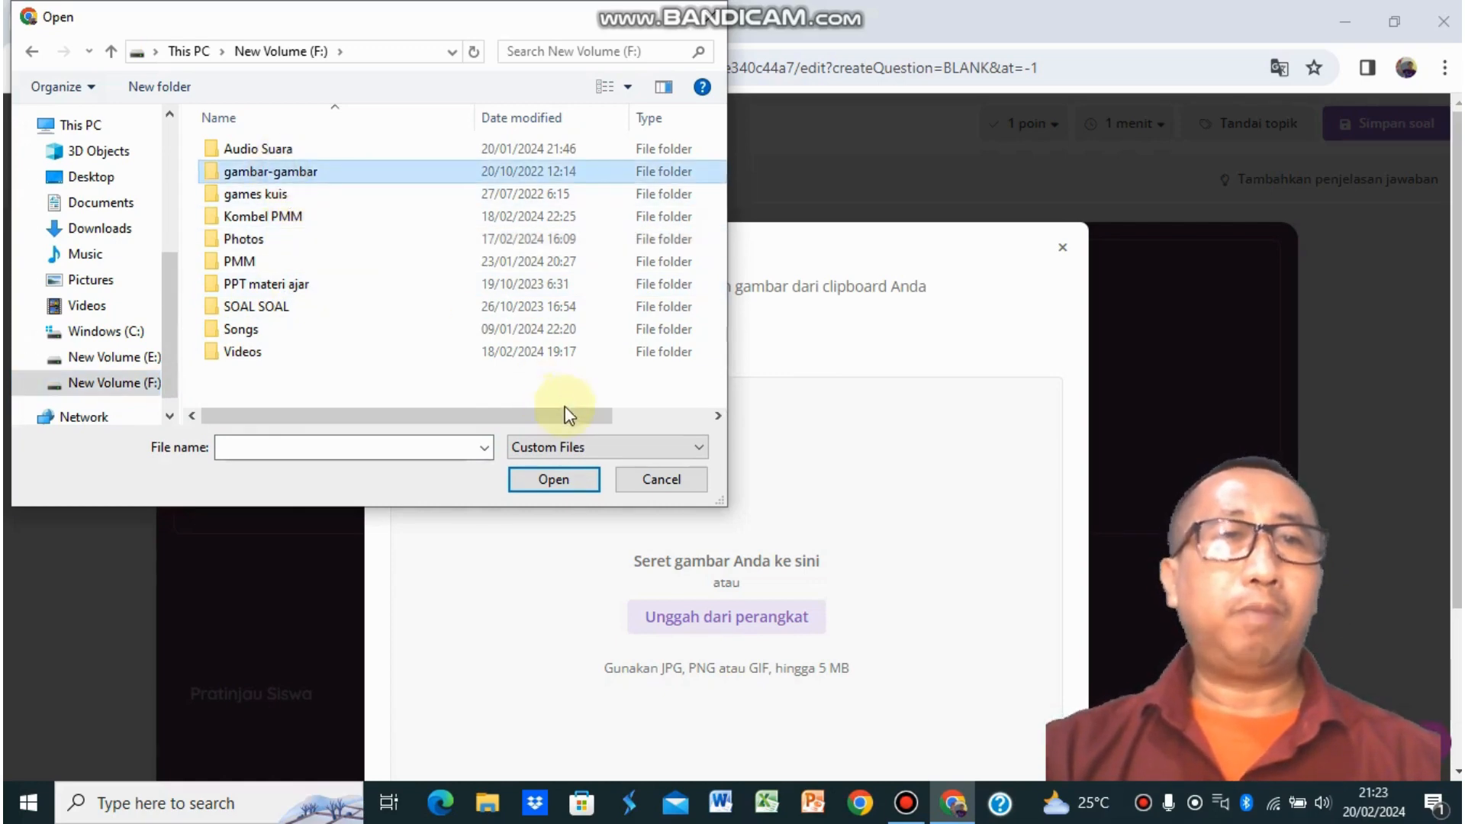
pyautogui.click(565, 482)
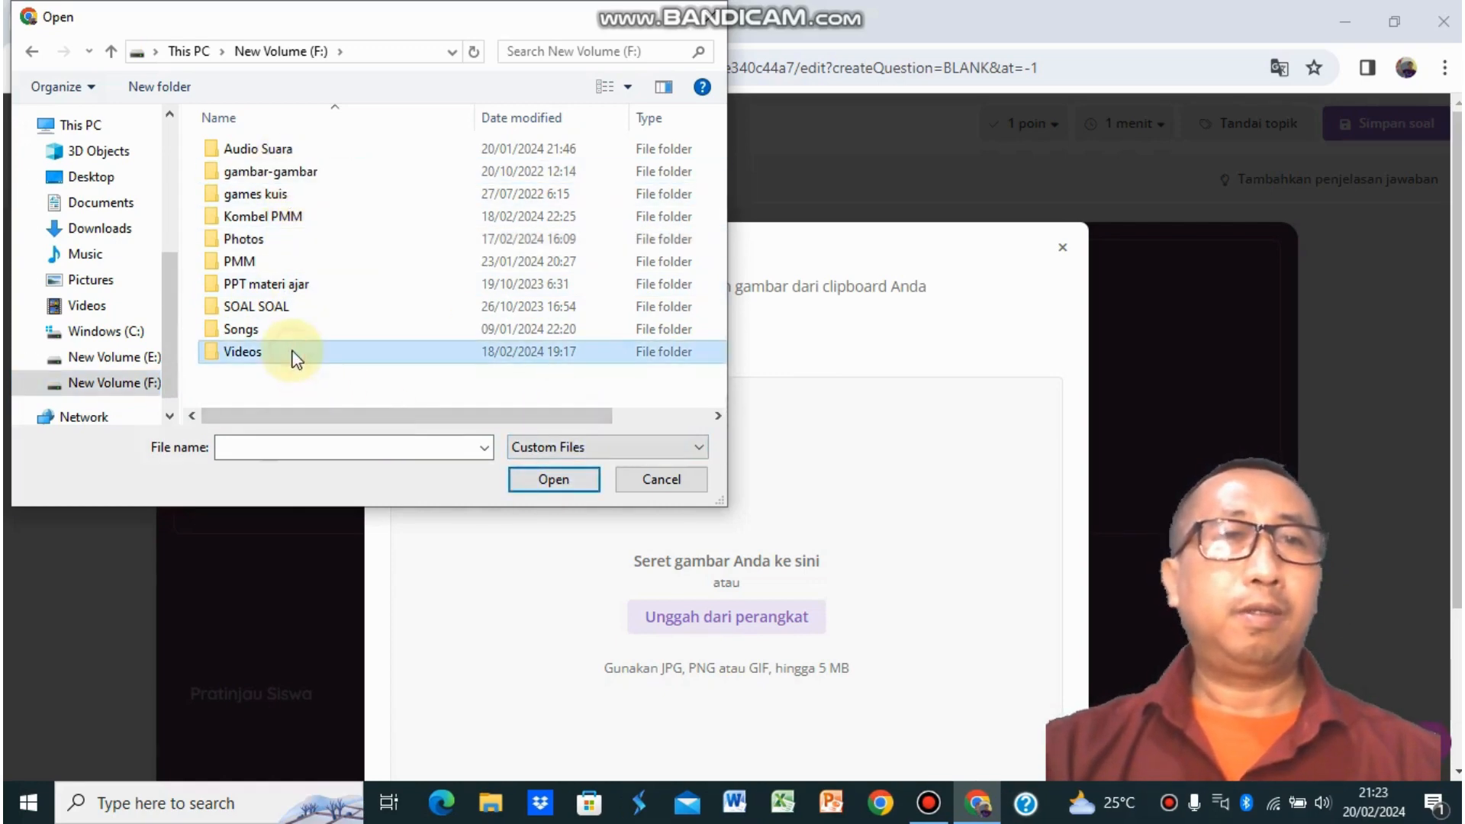
pyautogui.click(264, 177)
pyautogui.doubleClick(263, 177)
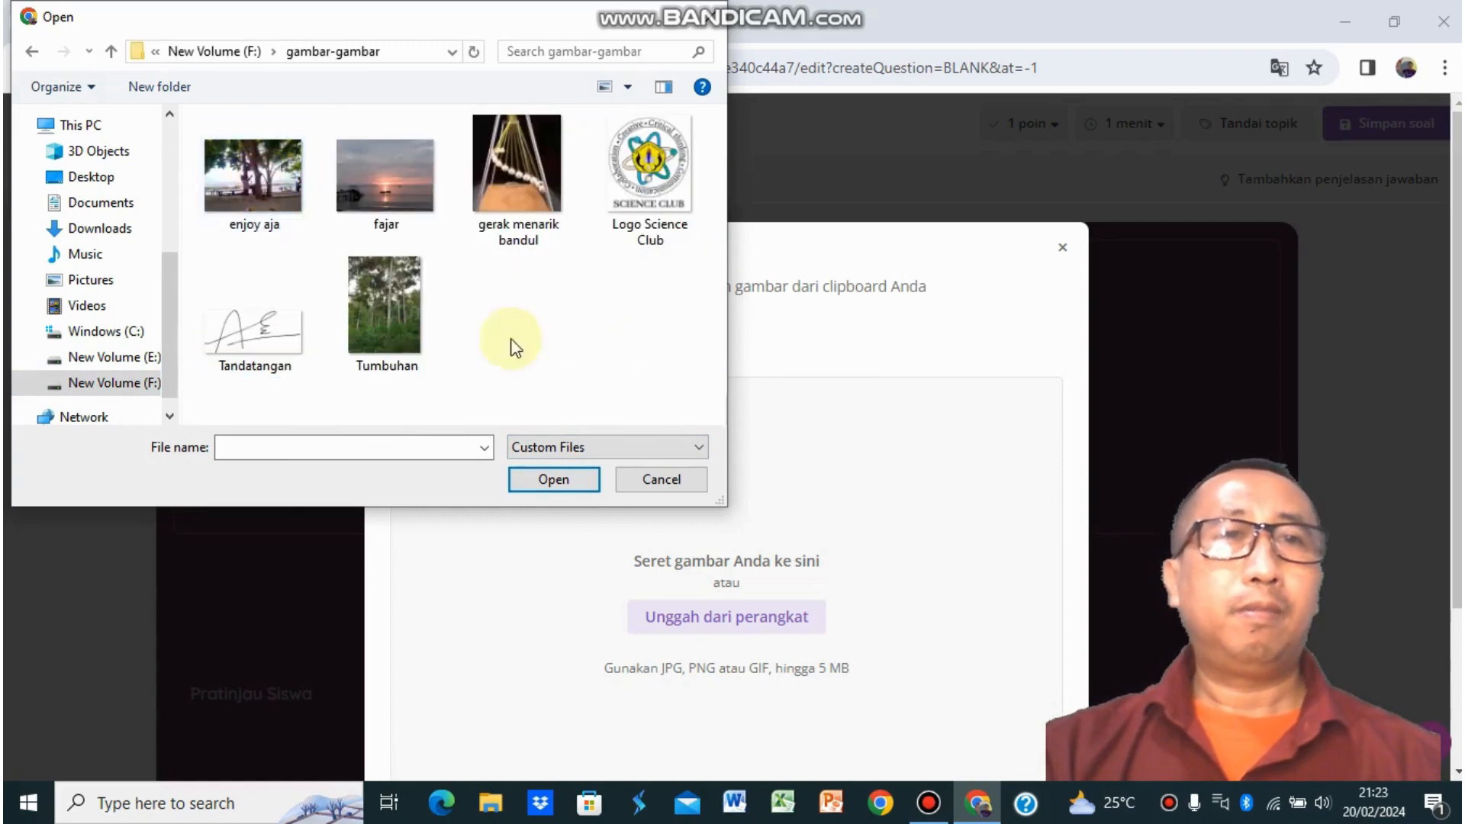
# - Upload the "fajar" sunrise picture uncropped and save it as the question's image
pyautogui.click(391, 195)
pyautogui.doubleClick(392, 195)
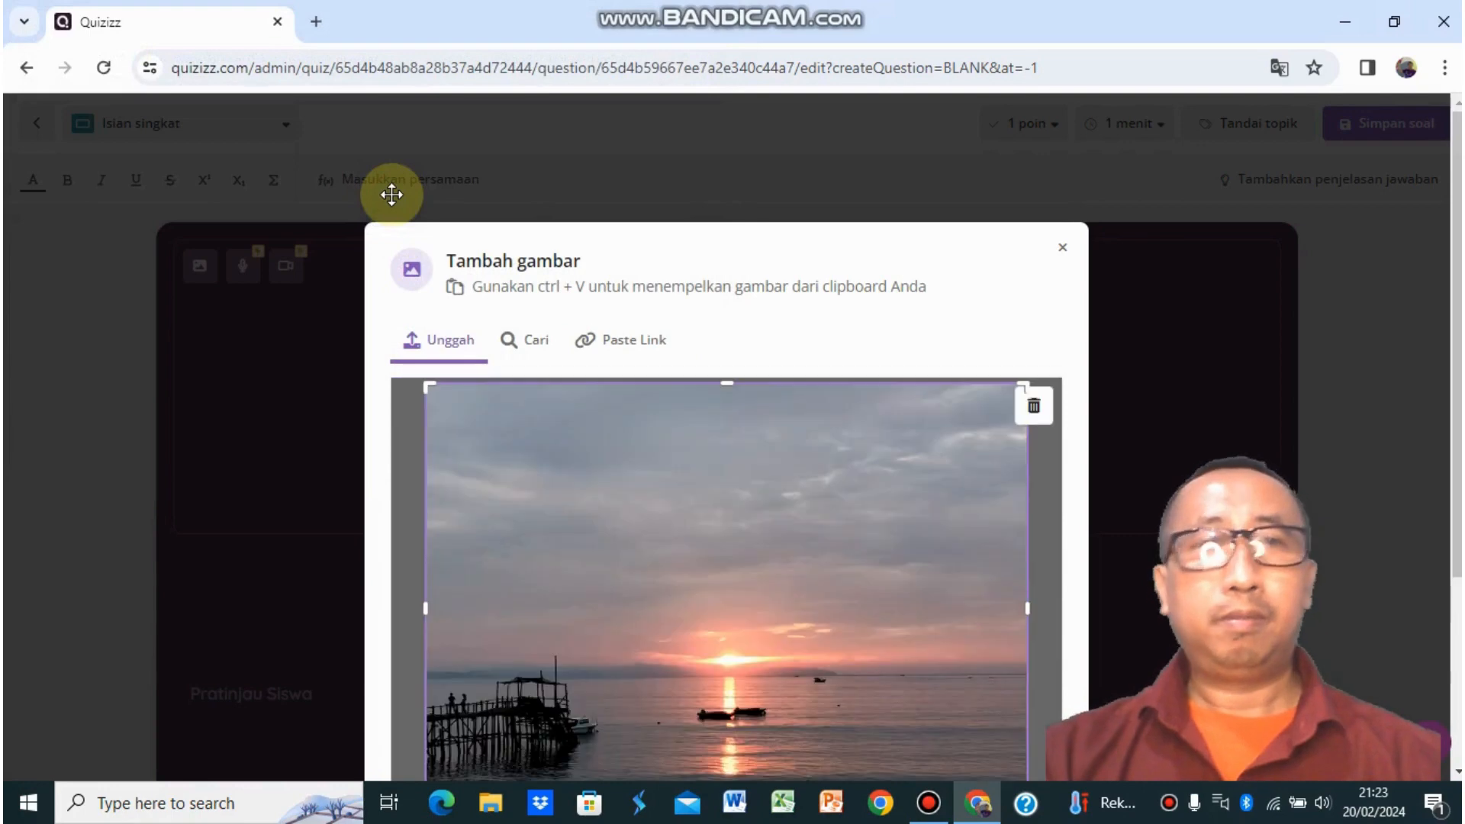
pyautogui.scroll(-3, 1448, 359)
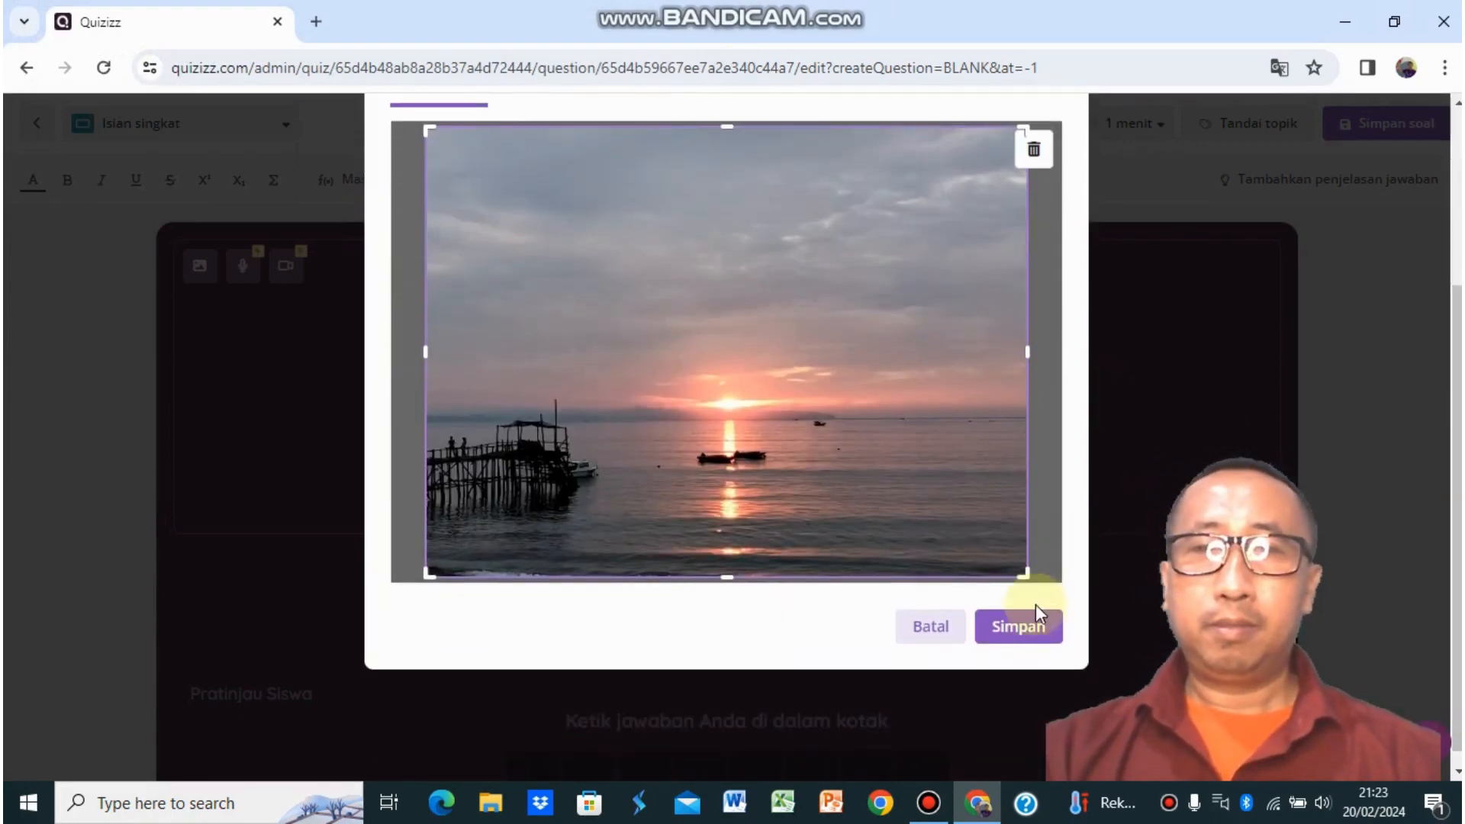
pyautogui.click(1036, 628)
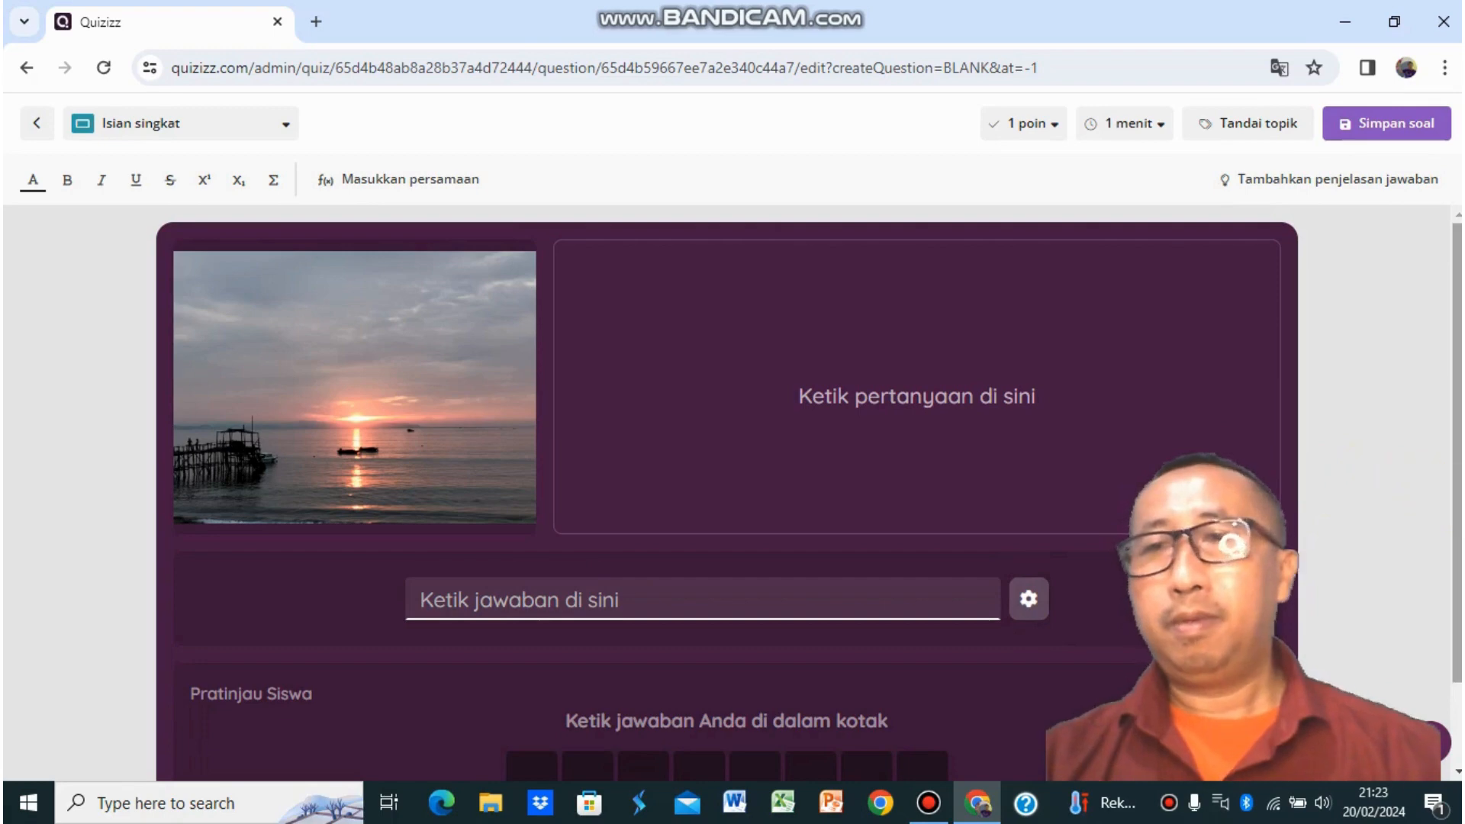
# - Enter the question text "sinar matahari diperlukan untuk memproses karbon dioksida dan air menjadi glukosa dan oksigen oleh tumbuhan."
pyautogui.click(958, 389)
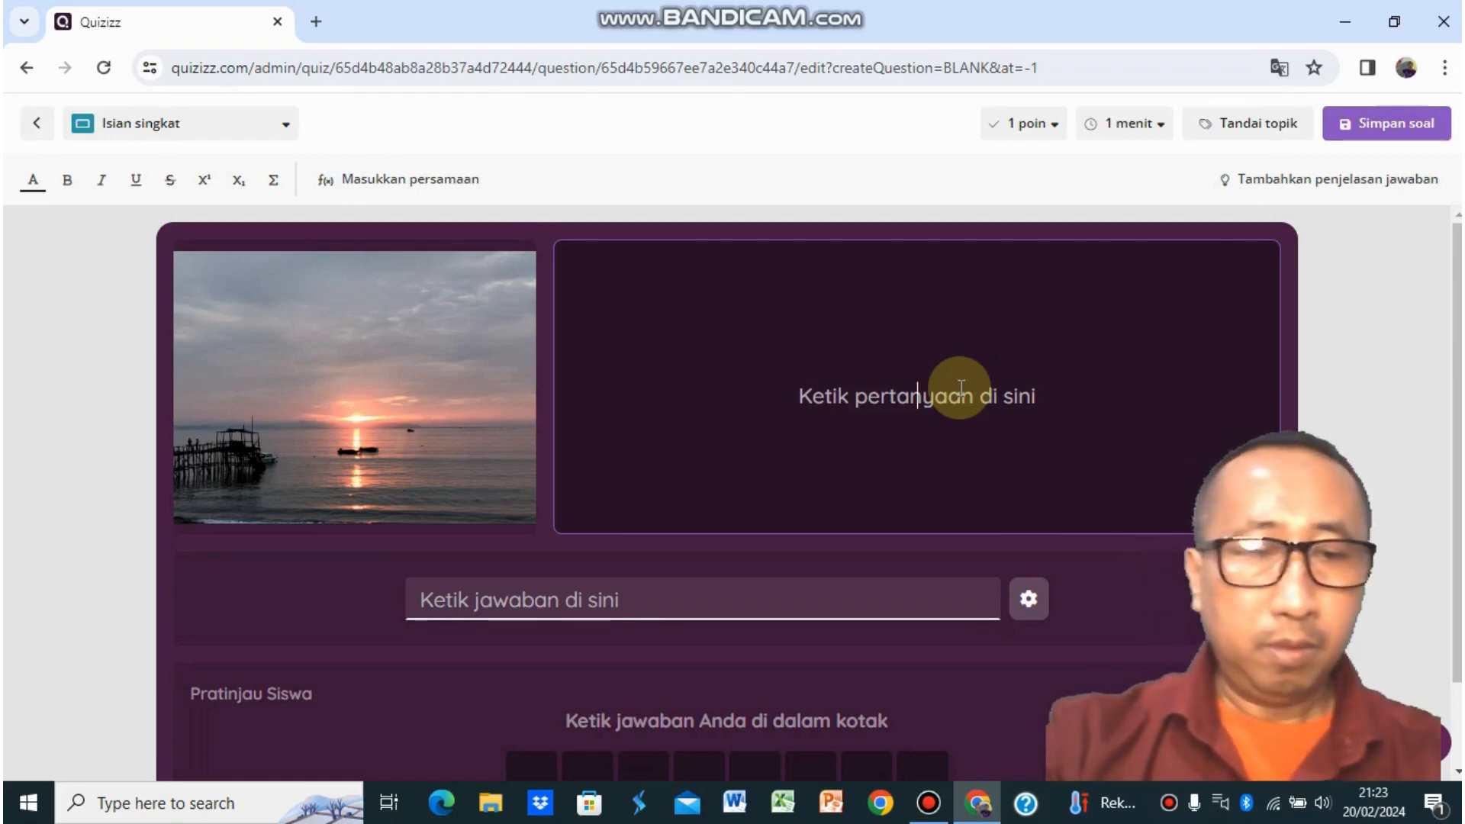
pyautogui.write('sinar ma')
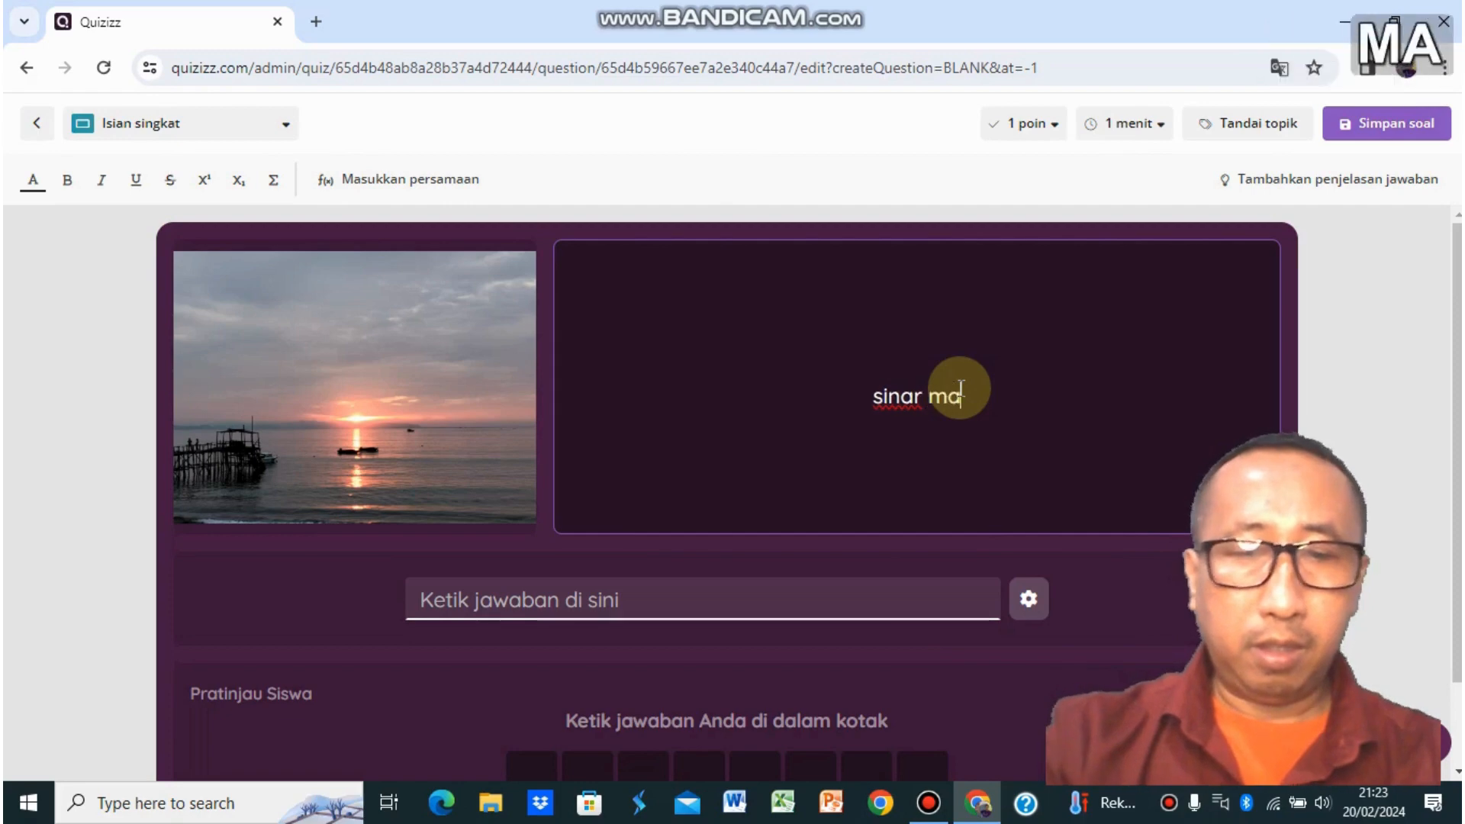
pyautogui.write('tahari ')
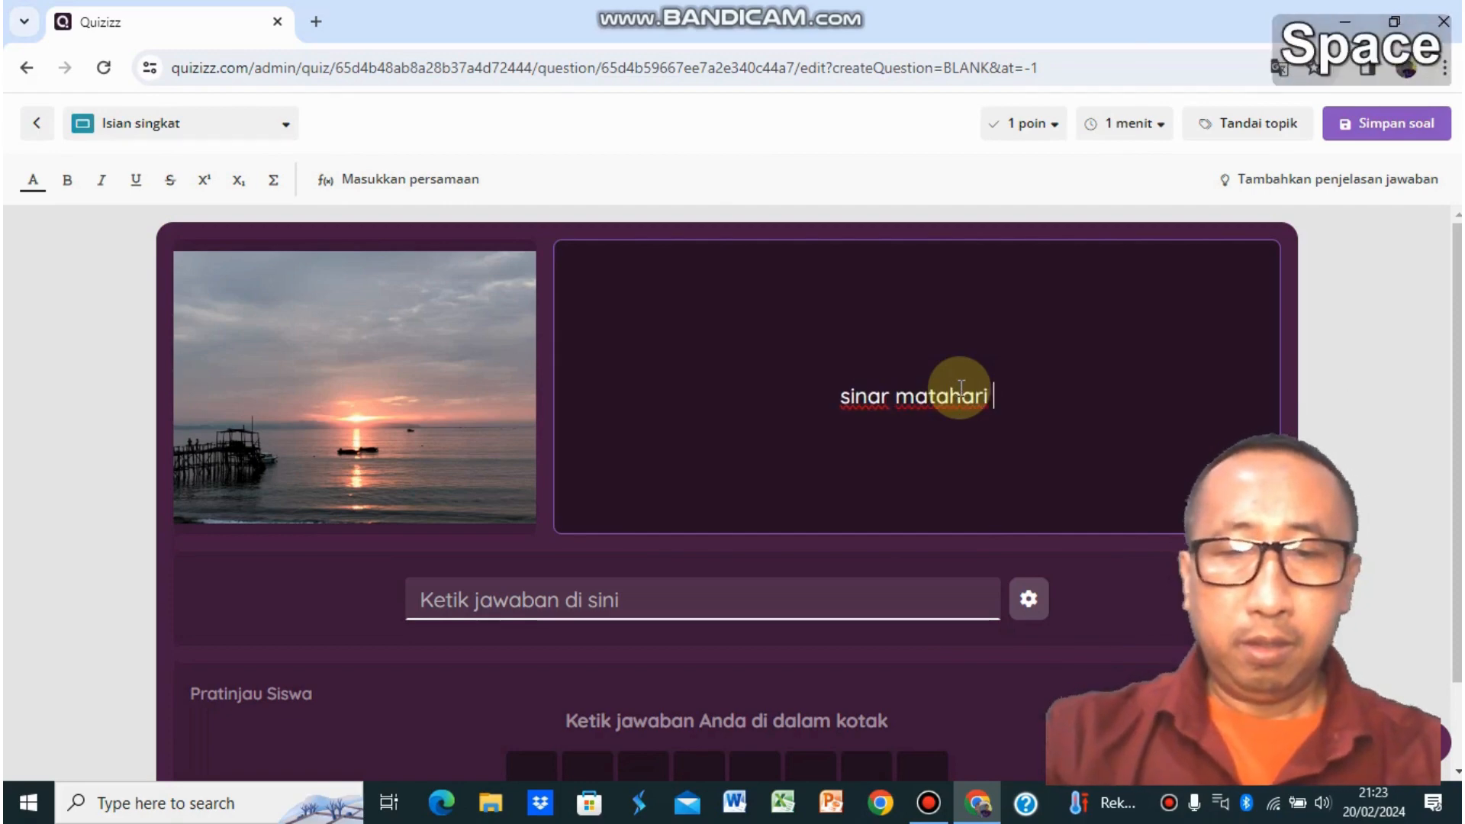
pyautogui.write('diperluk')
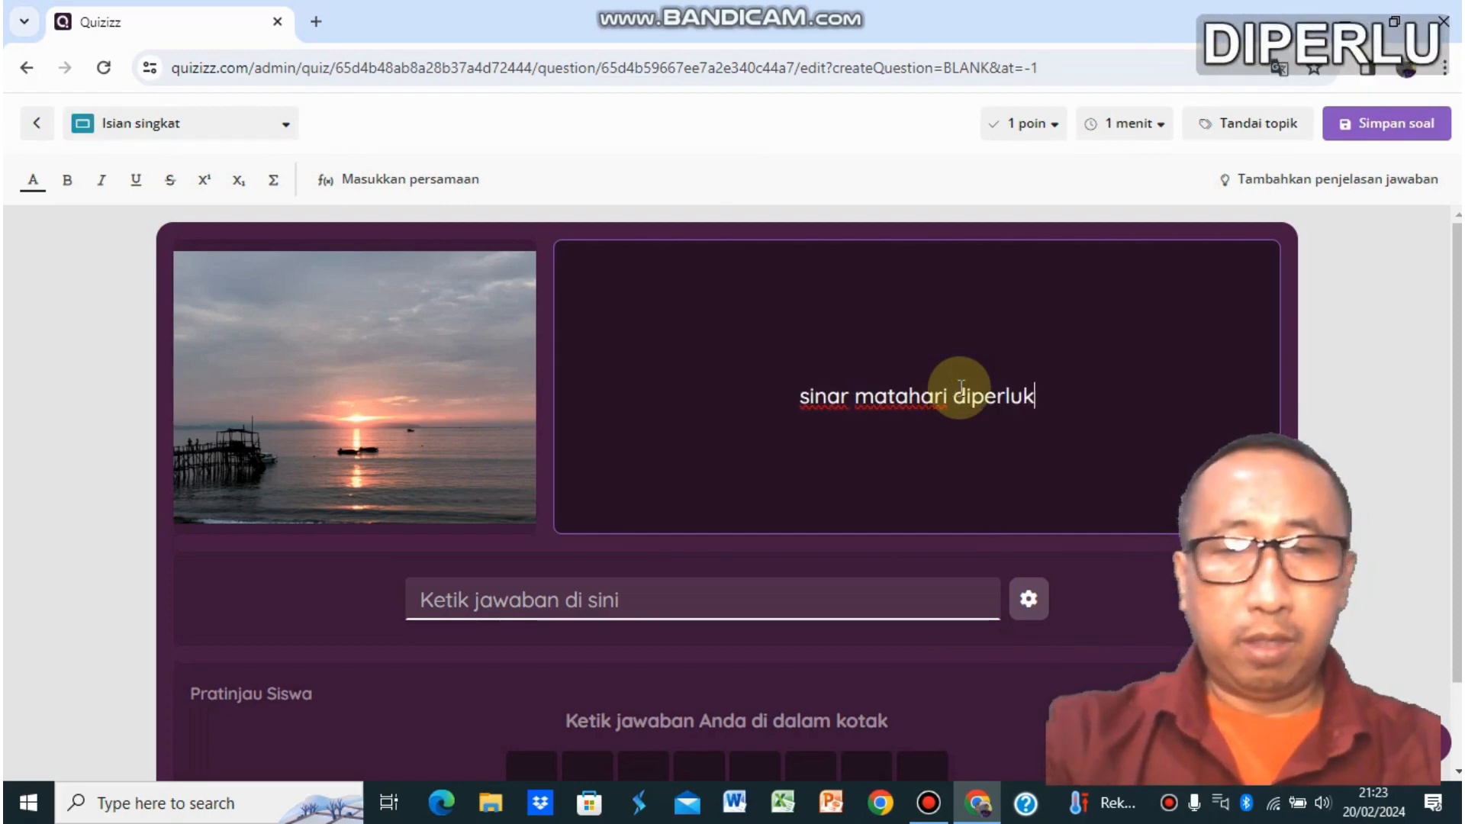
pyautogui.write('an untuk m')
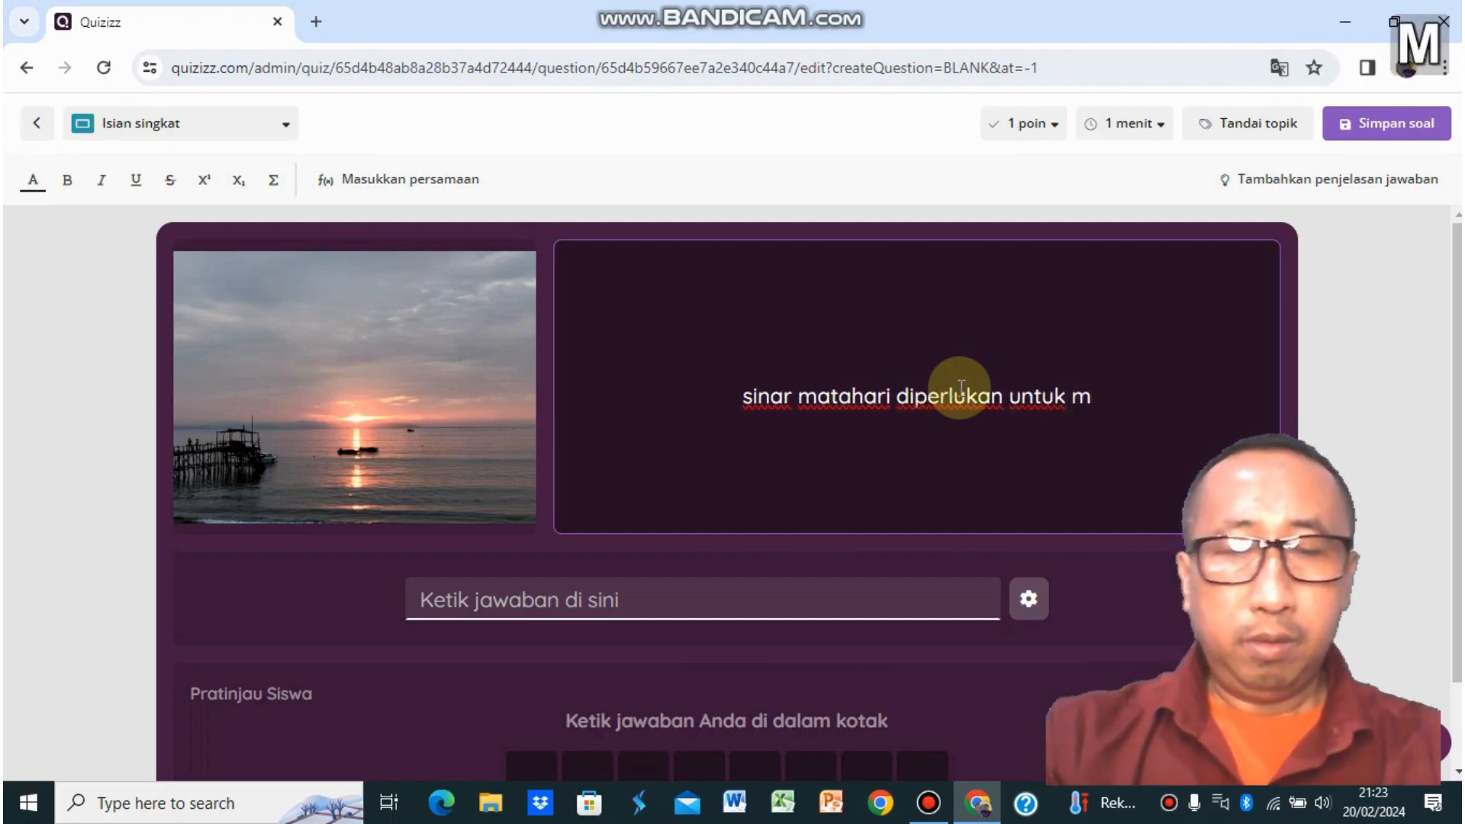
pyautogui.write('emproses')
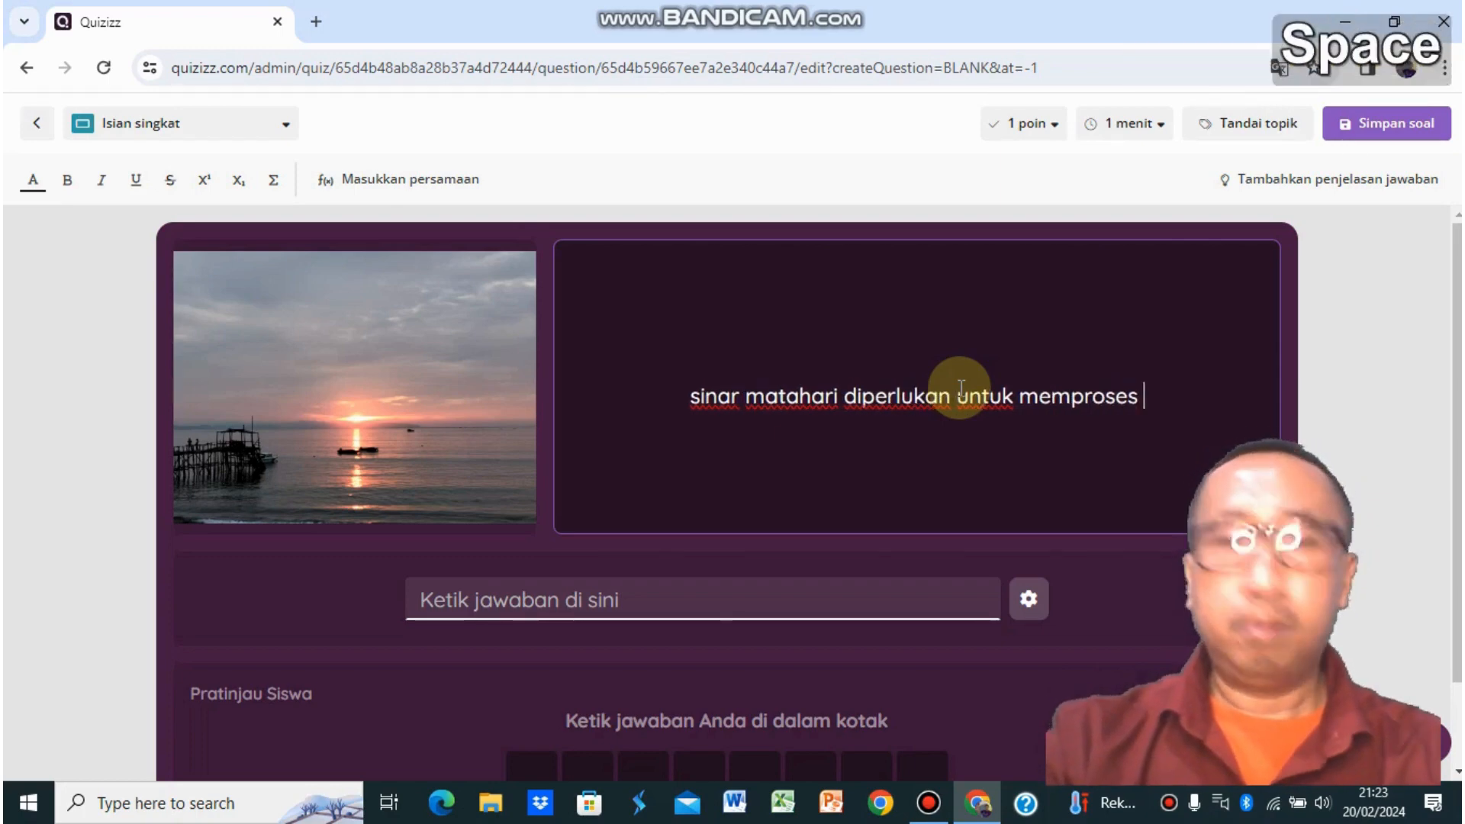
pyautogui.write(' karb')
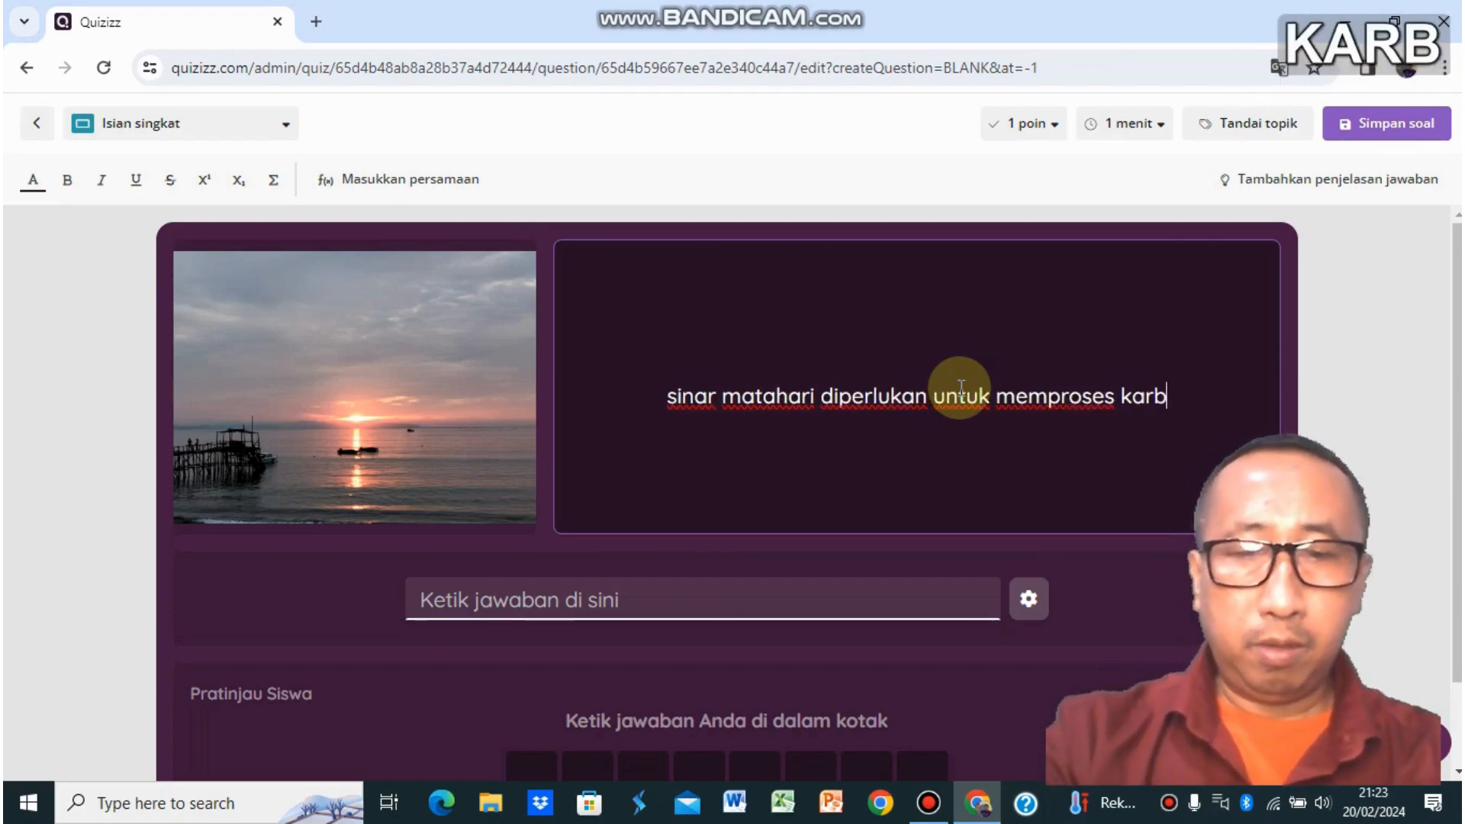
pyautogui.write('on dioks')
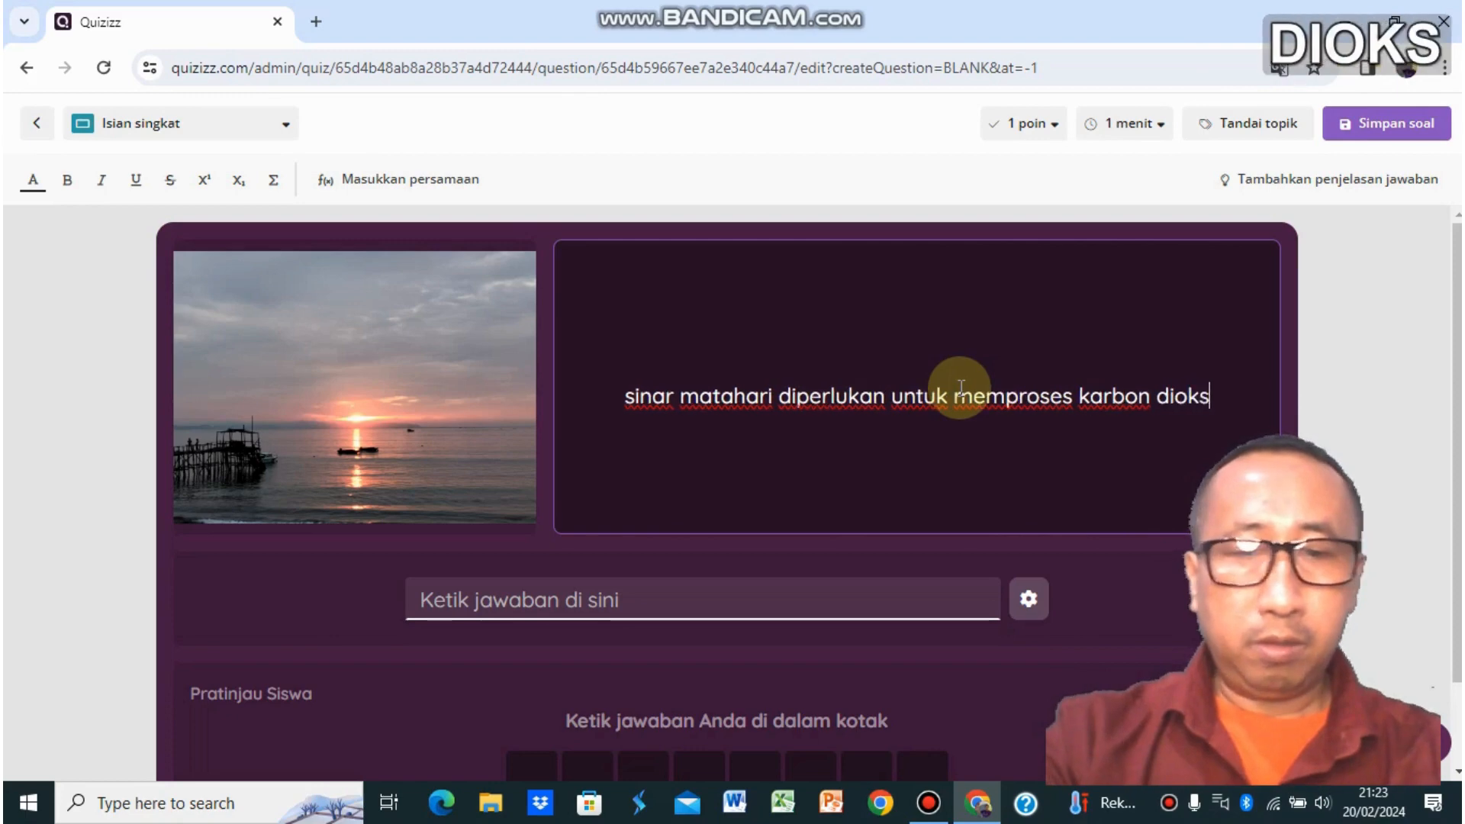
pyautogui.write('ida dan ')
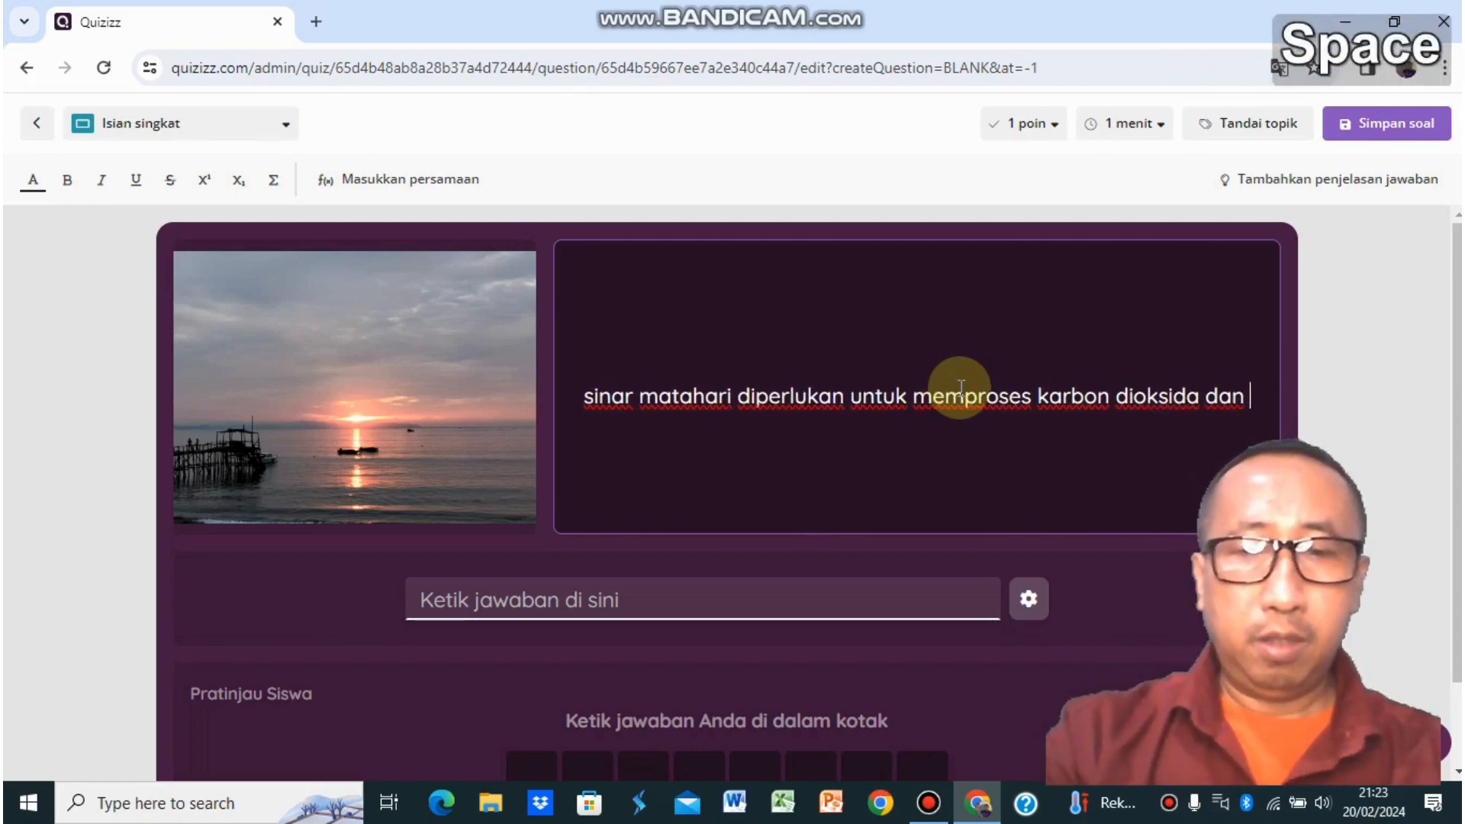
pyautogui.write('air ')
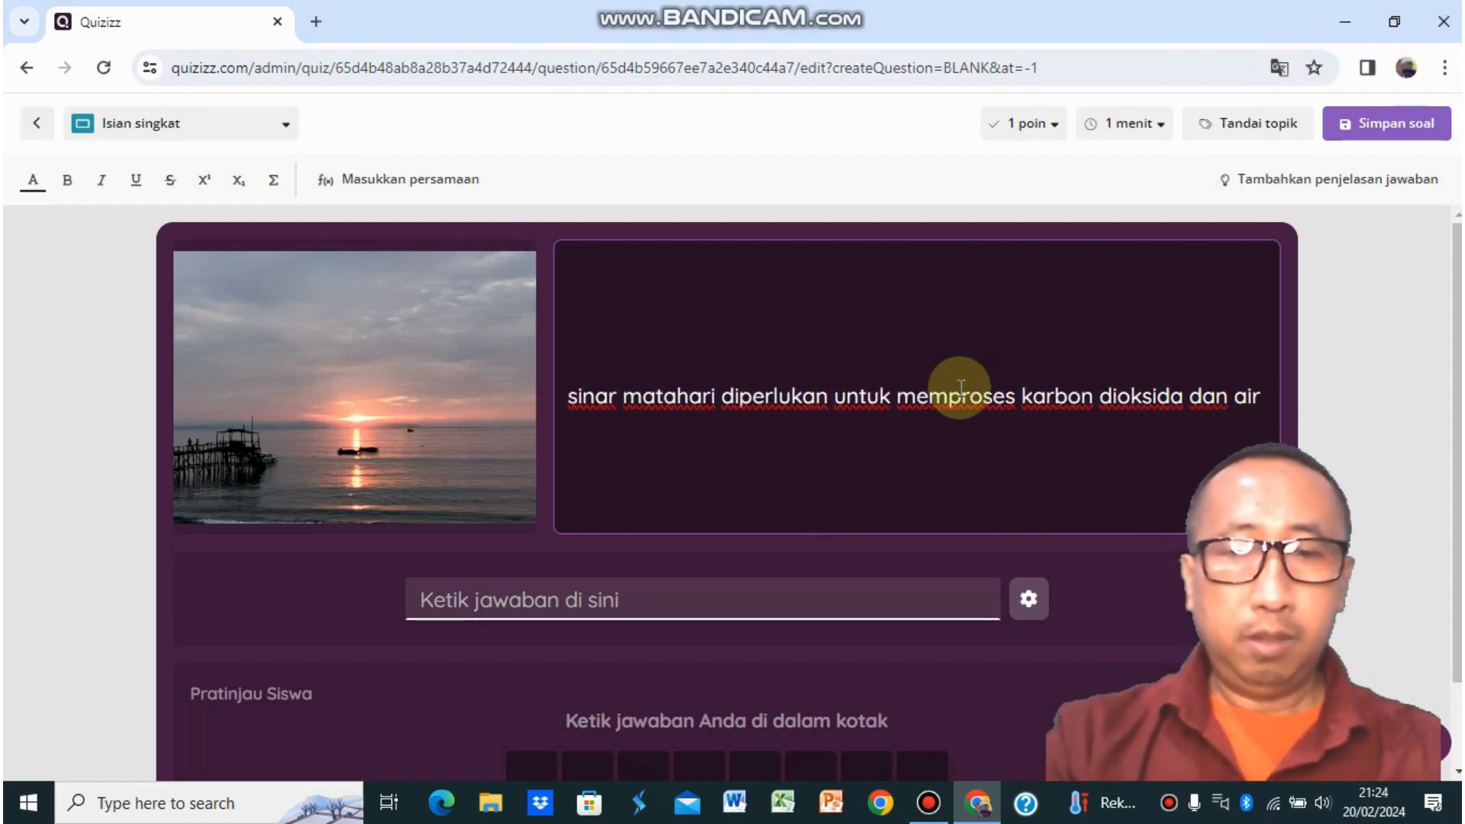
pyautogui.write('menjadi ')
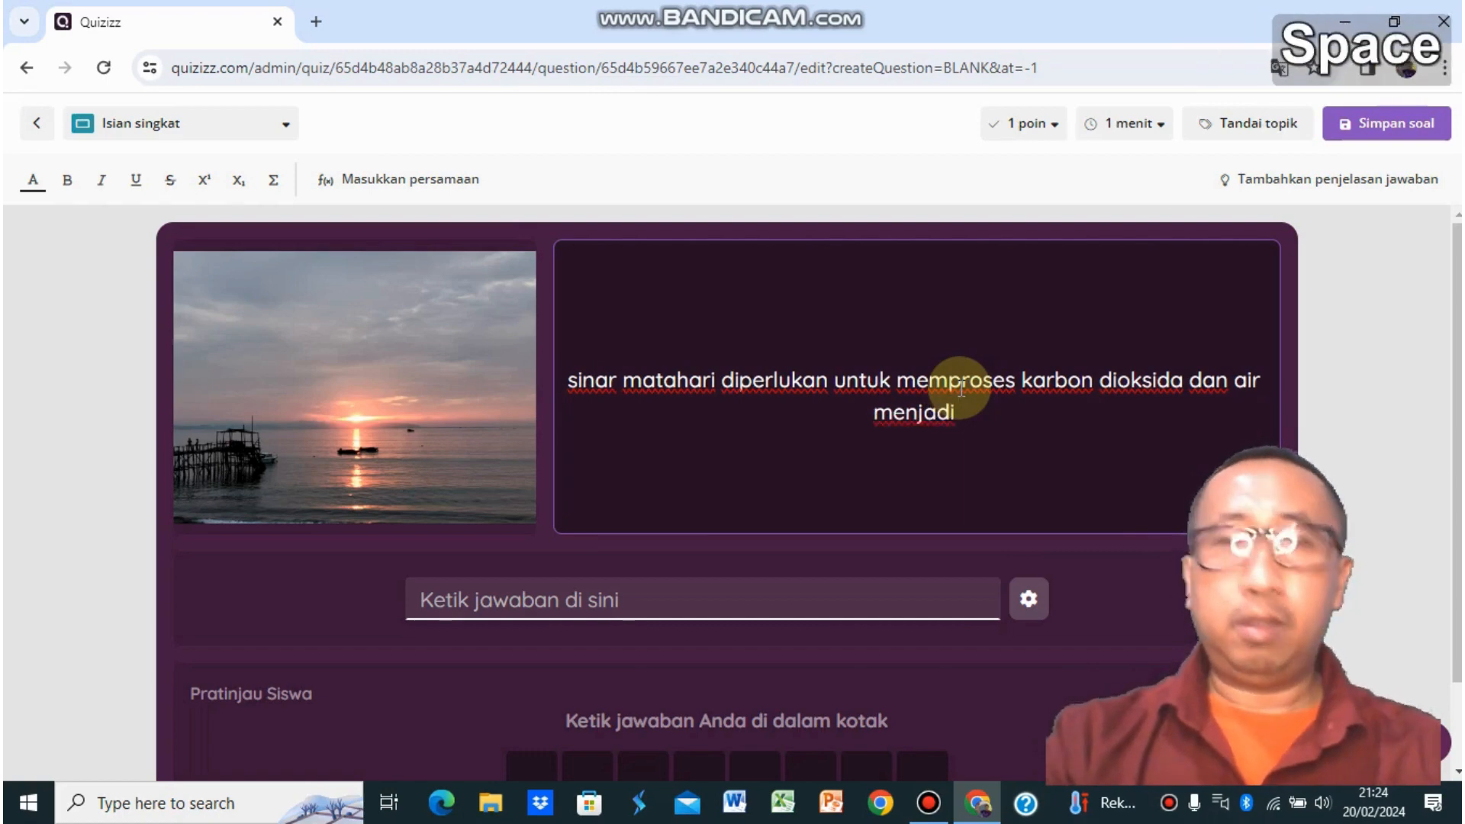
pyautogui.write('gluk')
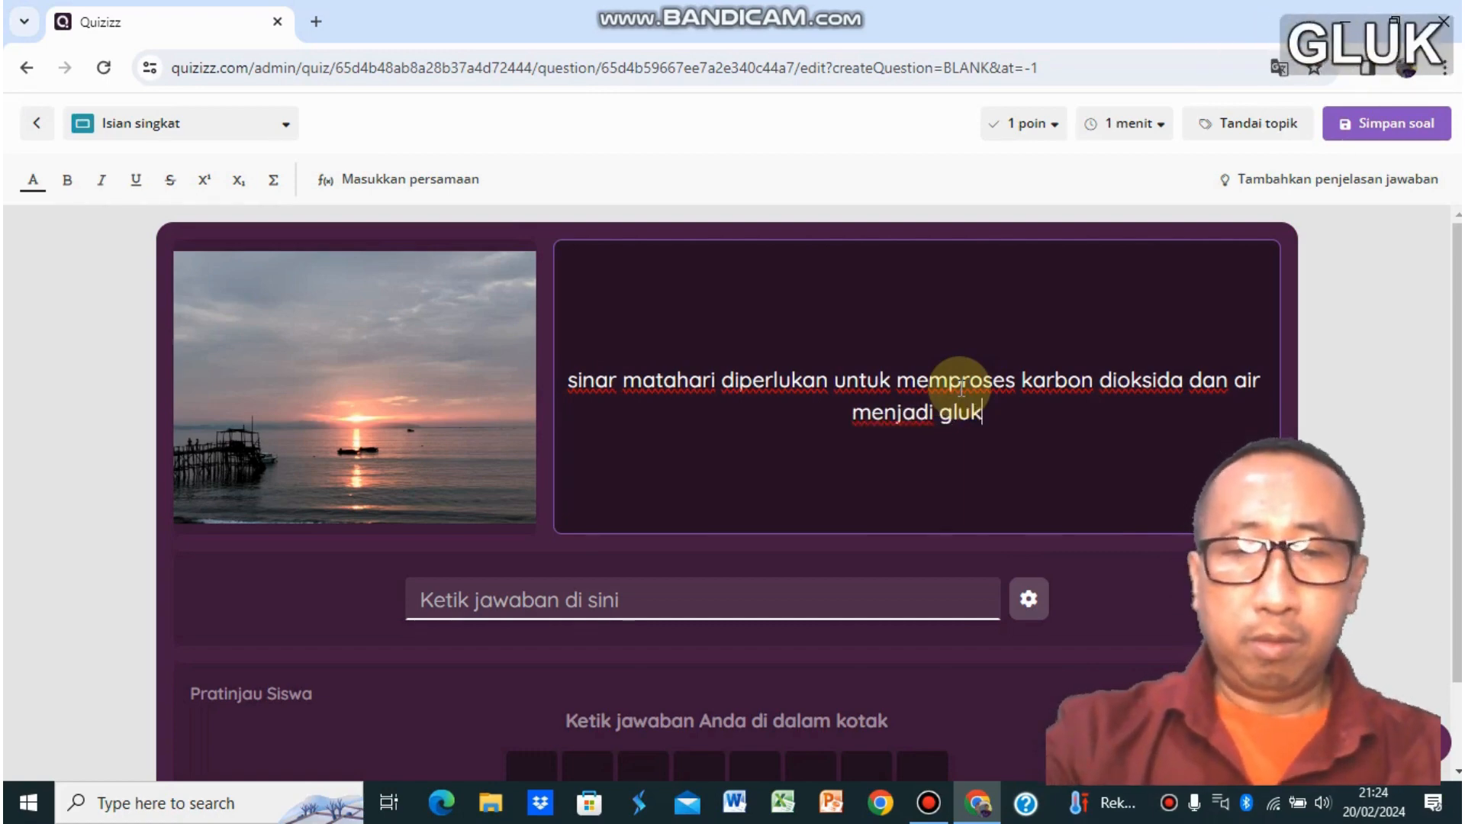
pyautogui.write('osa dan oks')
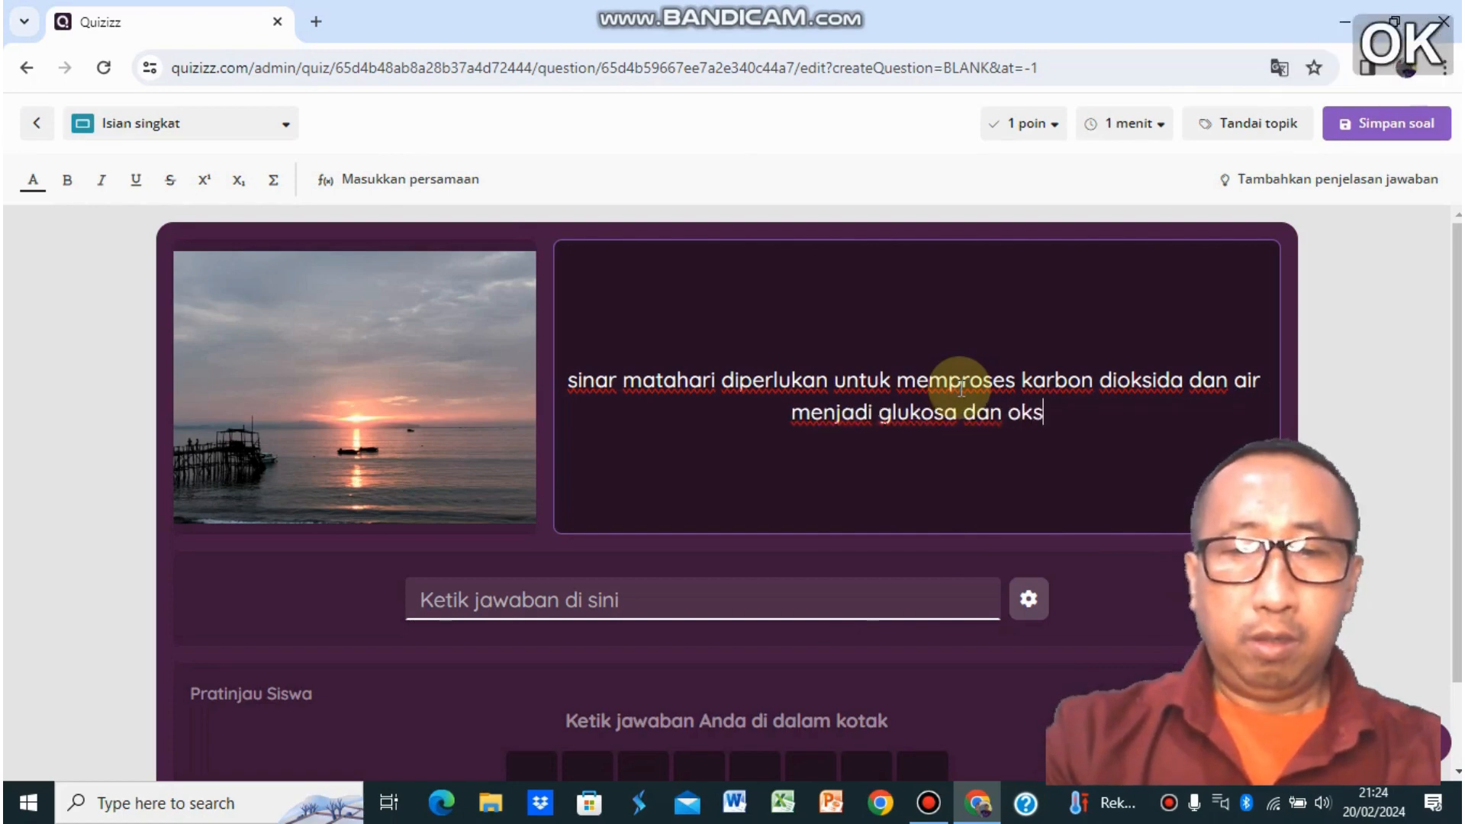
pyautogui.write('igen ')
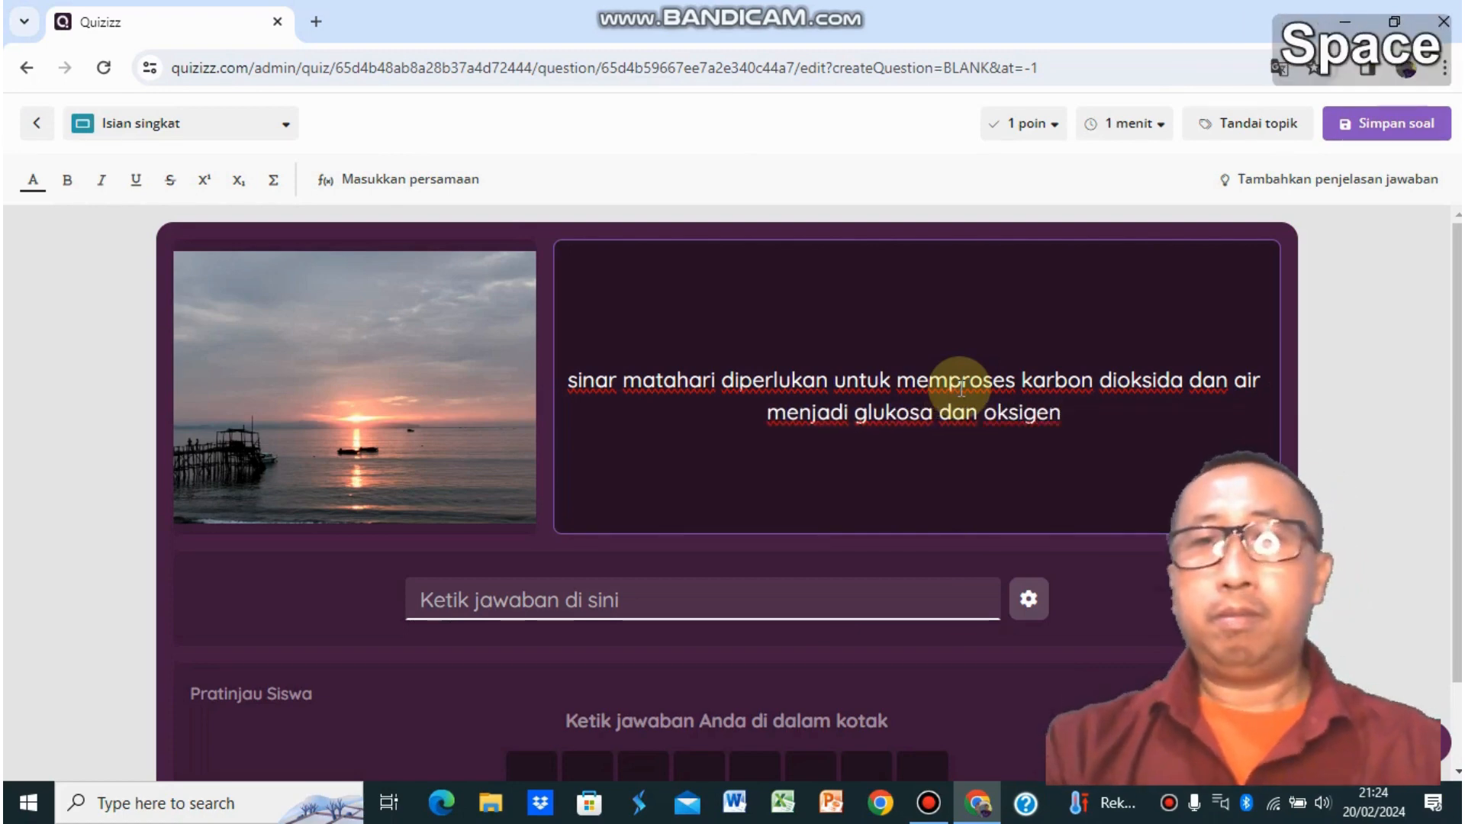
pyautogui.write('o')
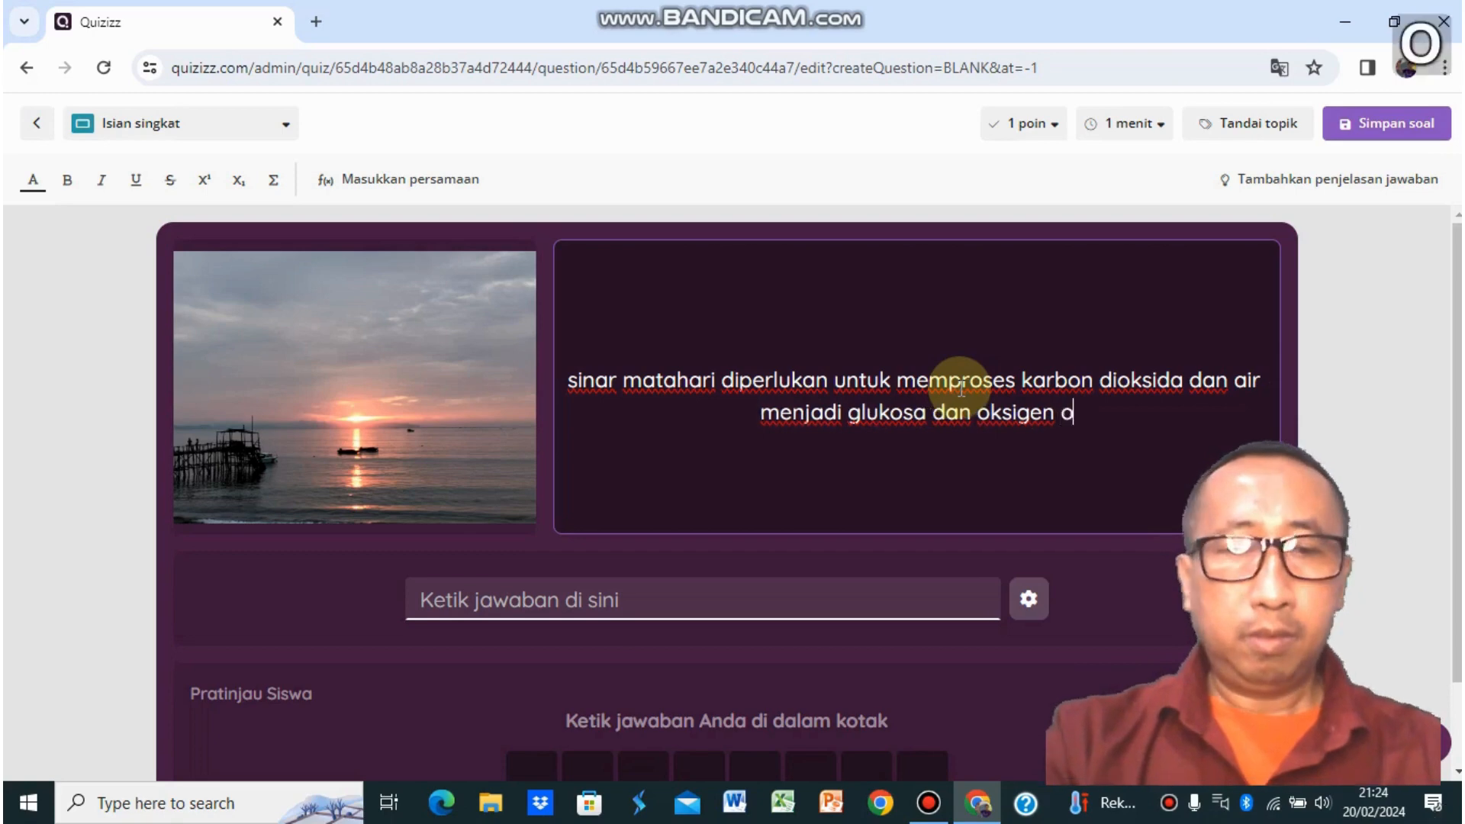
pyautogui.write('leh tum')
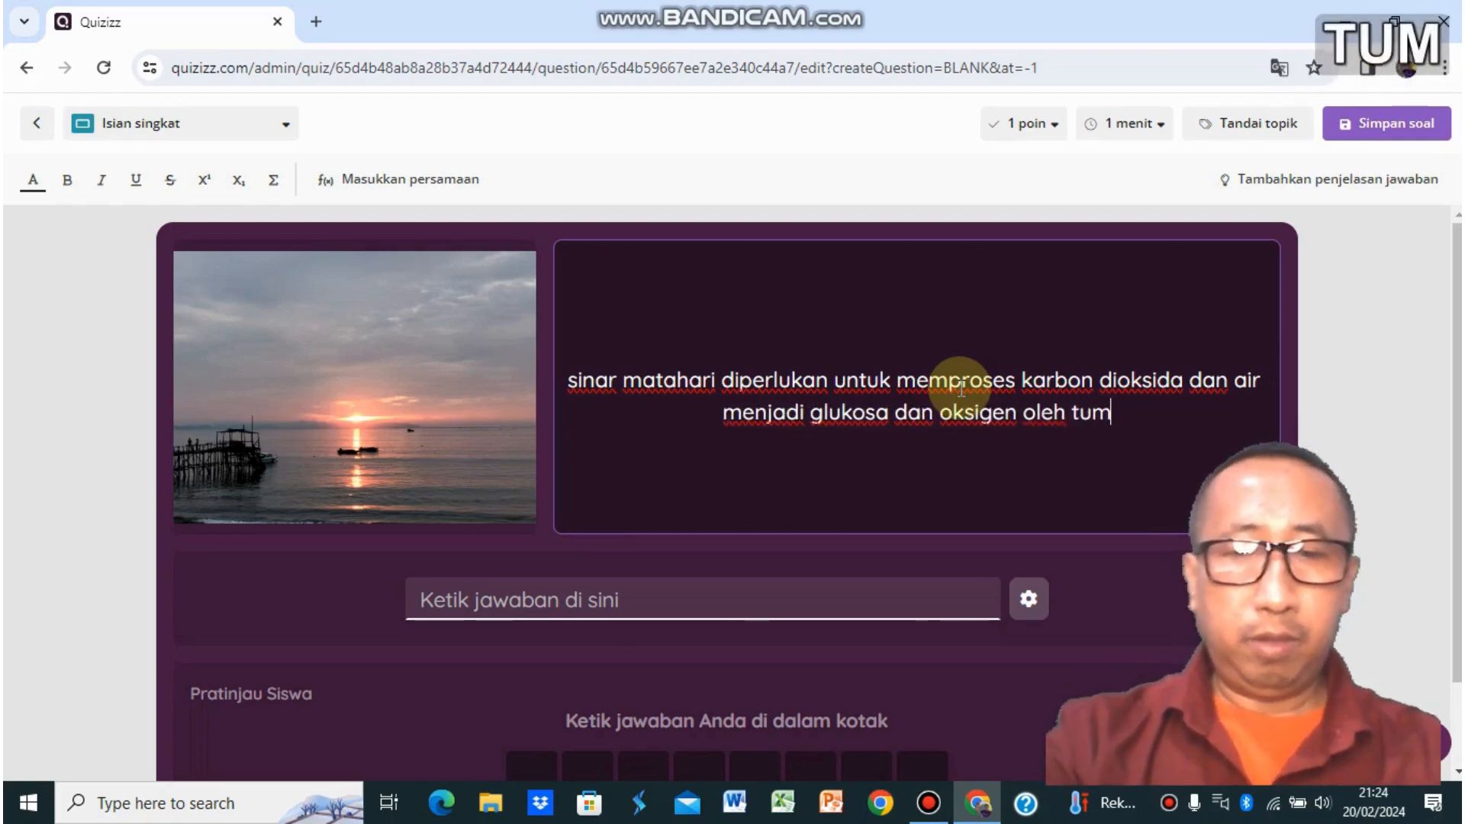
pyautogui.write('buhan. ')
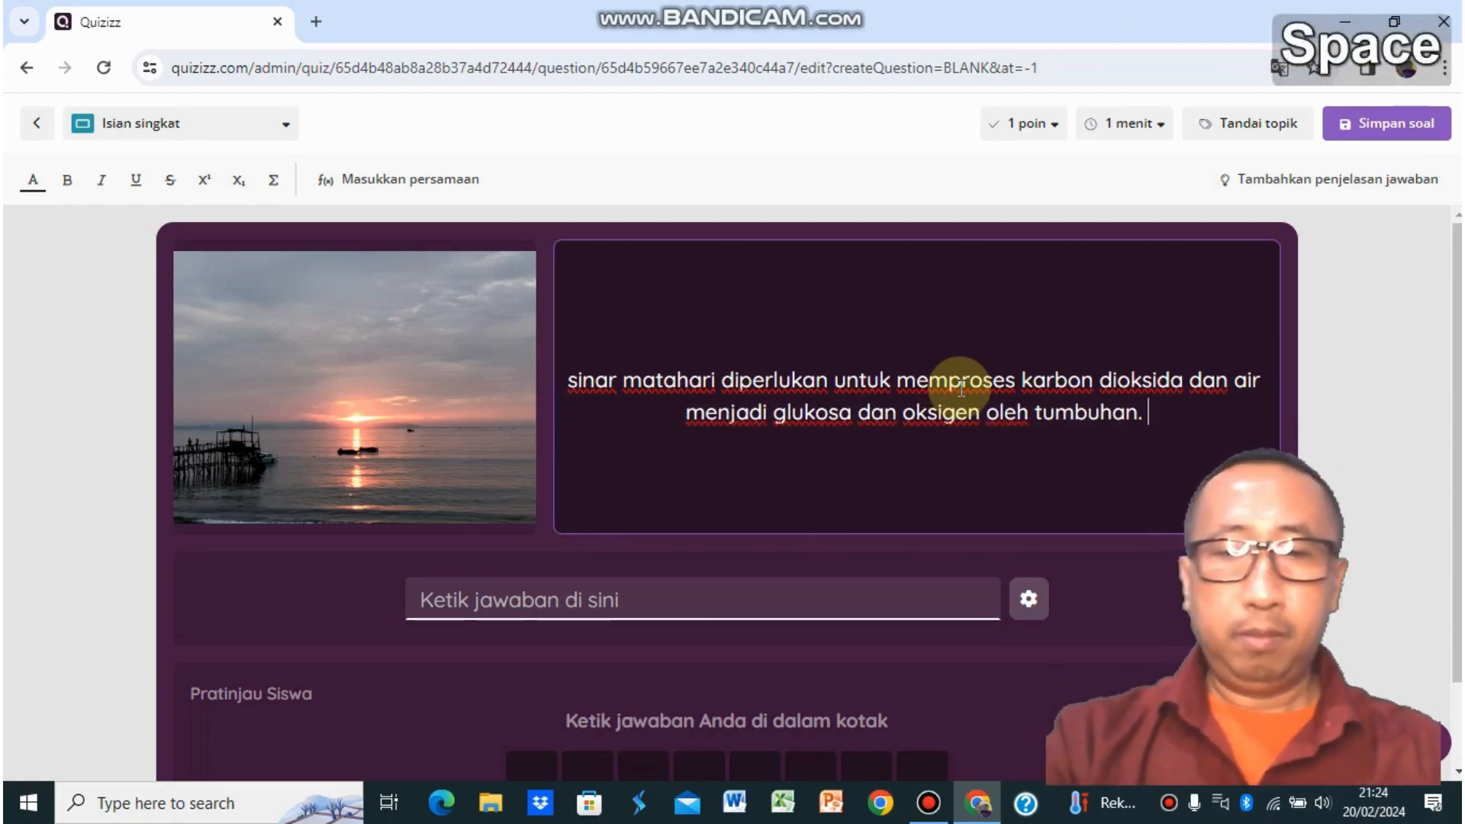
# - Complete the question text with the sentence "Proses ini dinamakan ...."
pyautogui.write('Pros')
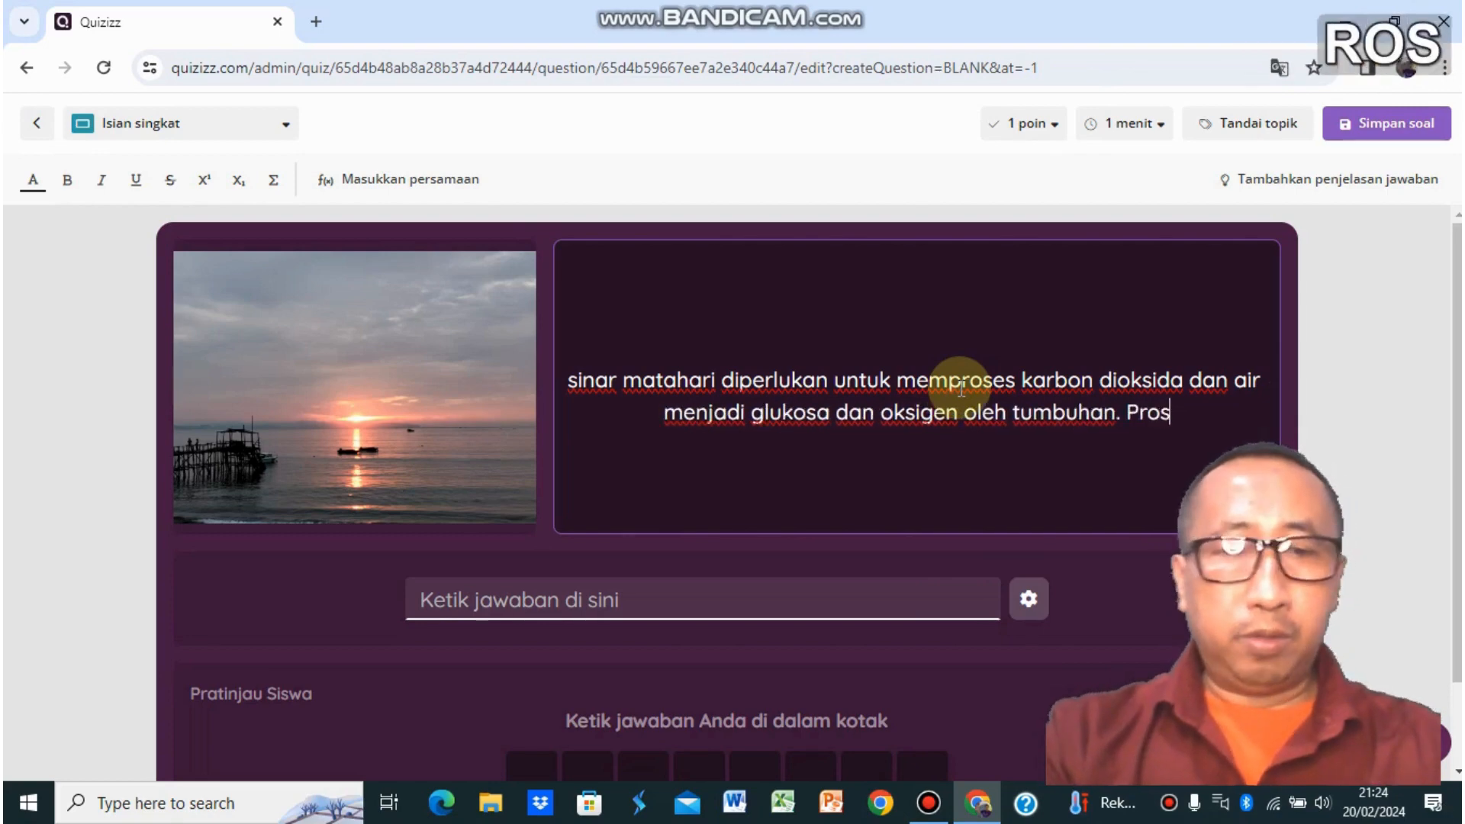
pyautogui.write('es ini dinamakan ')
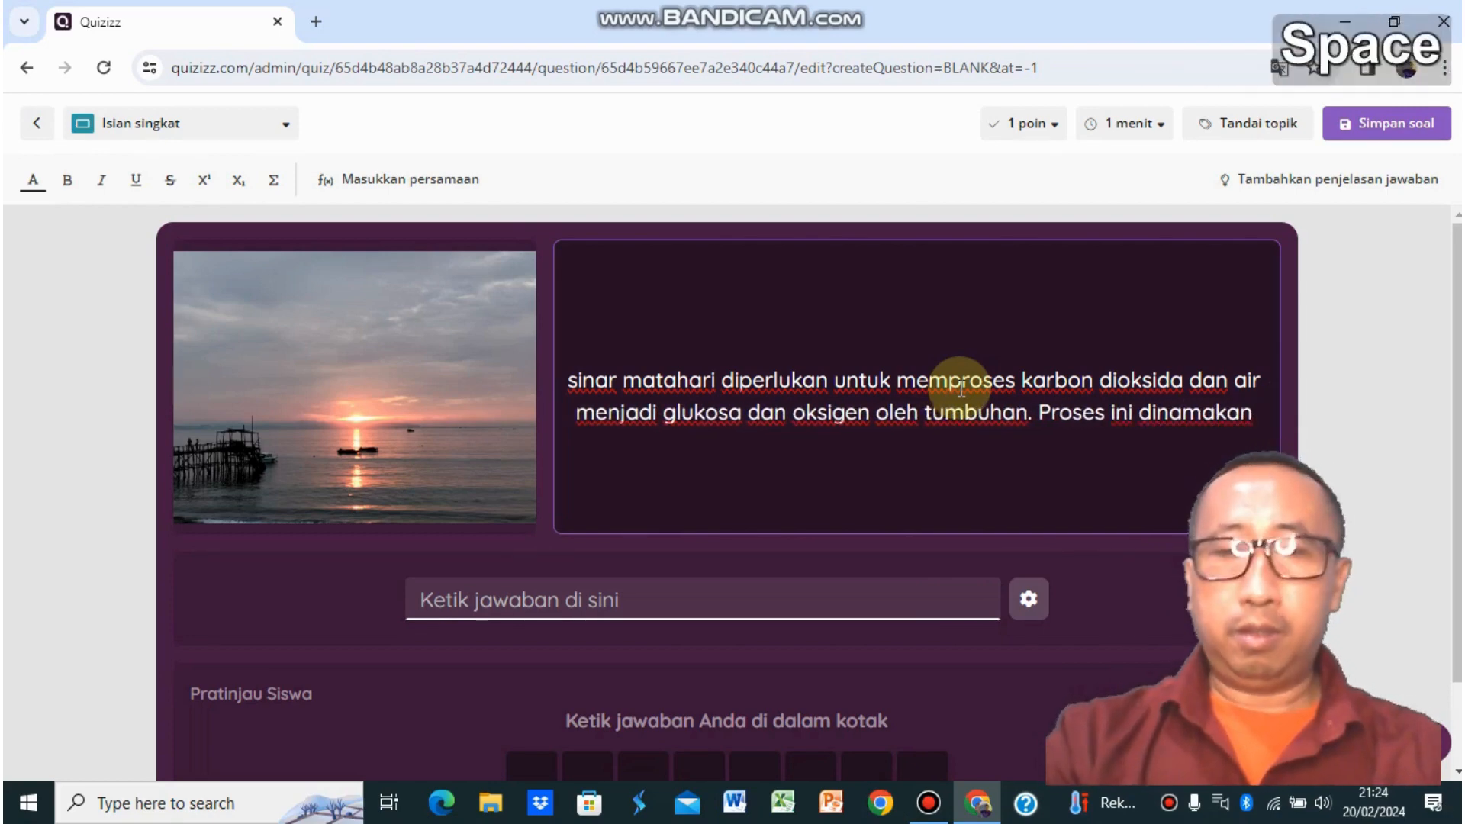
pyautogui.write('....')
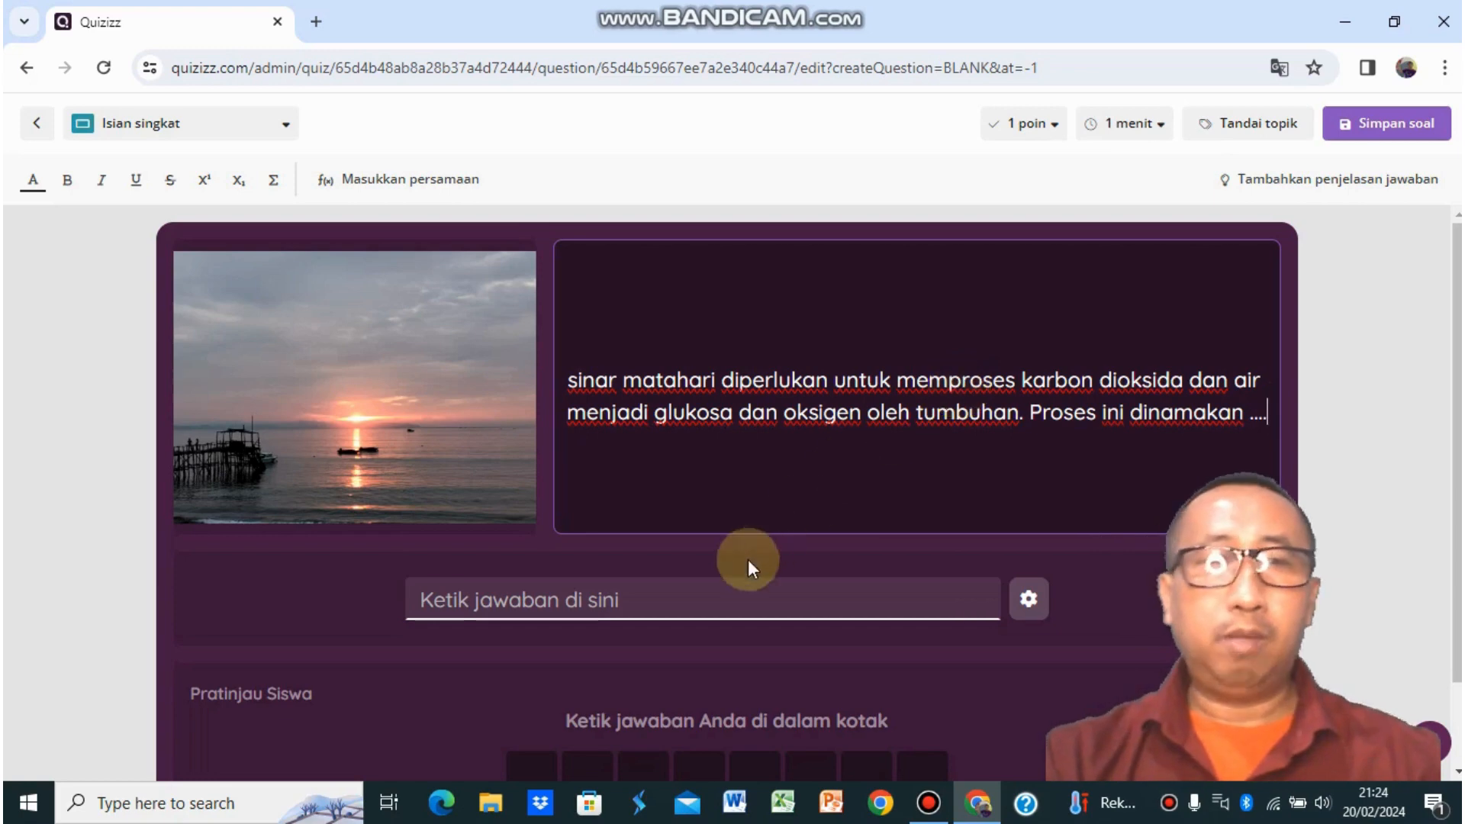
# - Enter "fotosintesis" as the accepted answer to the short-answer question
pyautogui.click(619, 601)
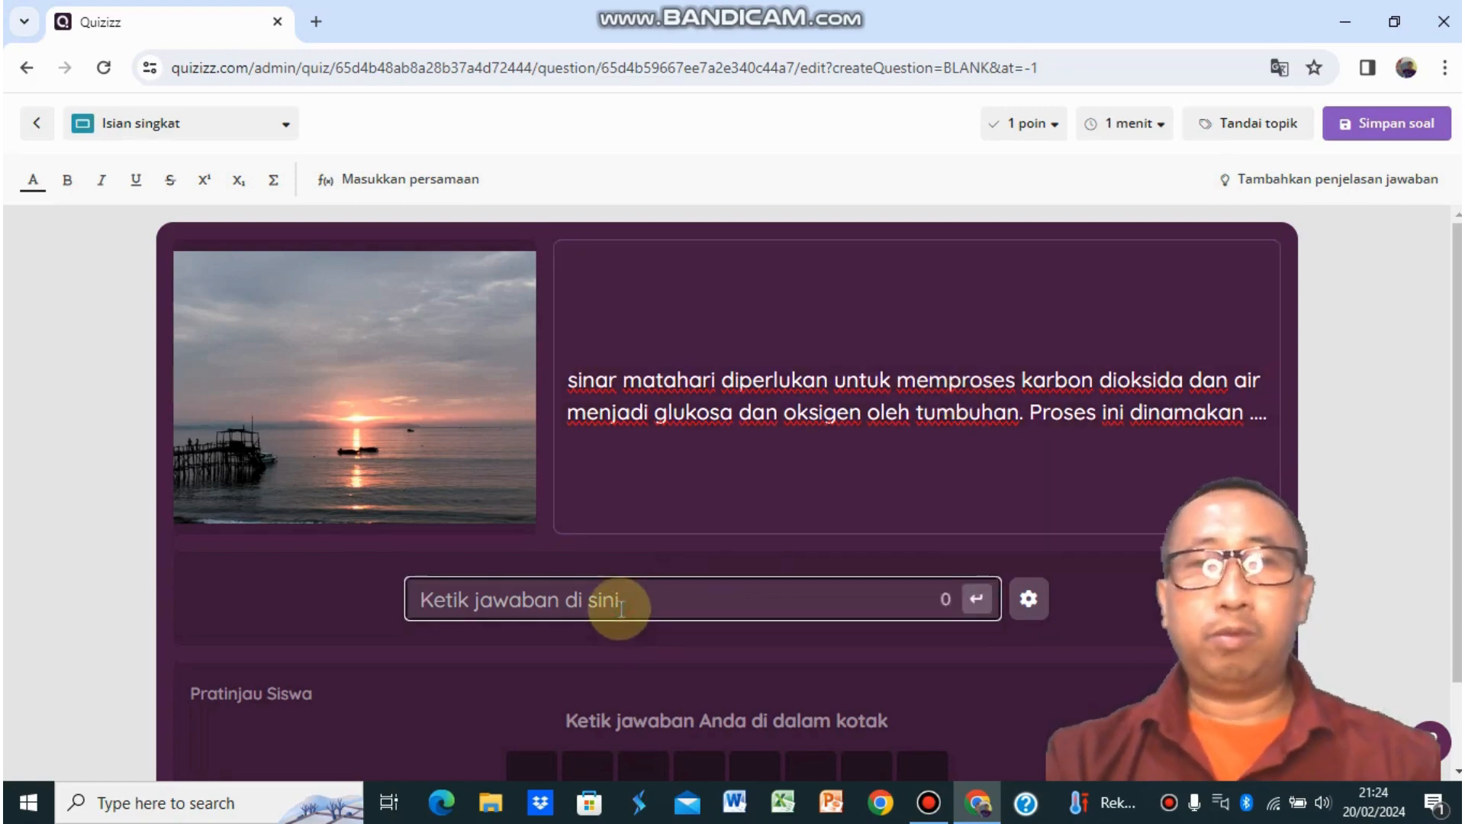
pyautogui.write('fo')
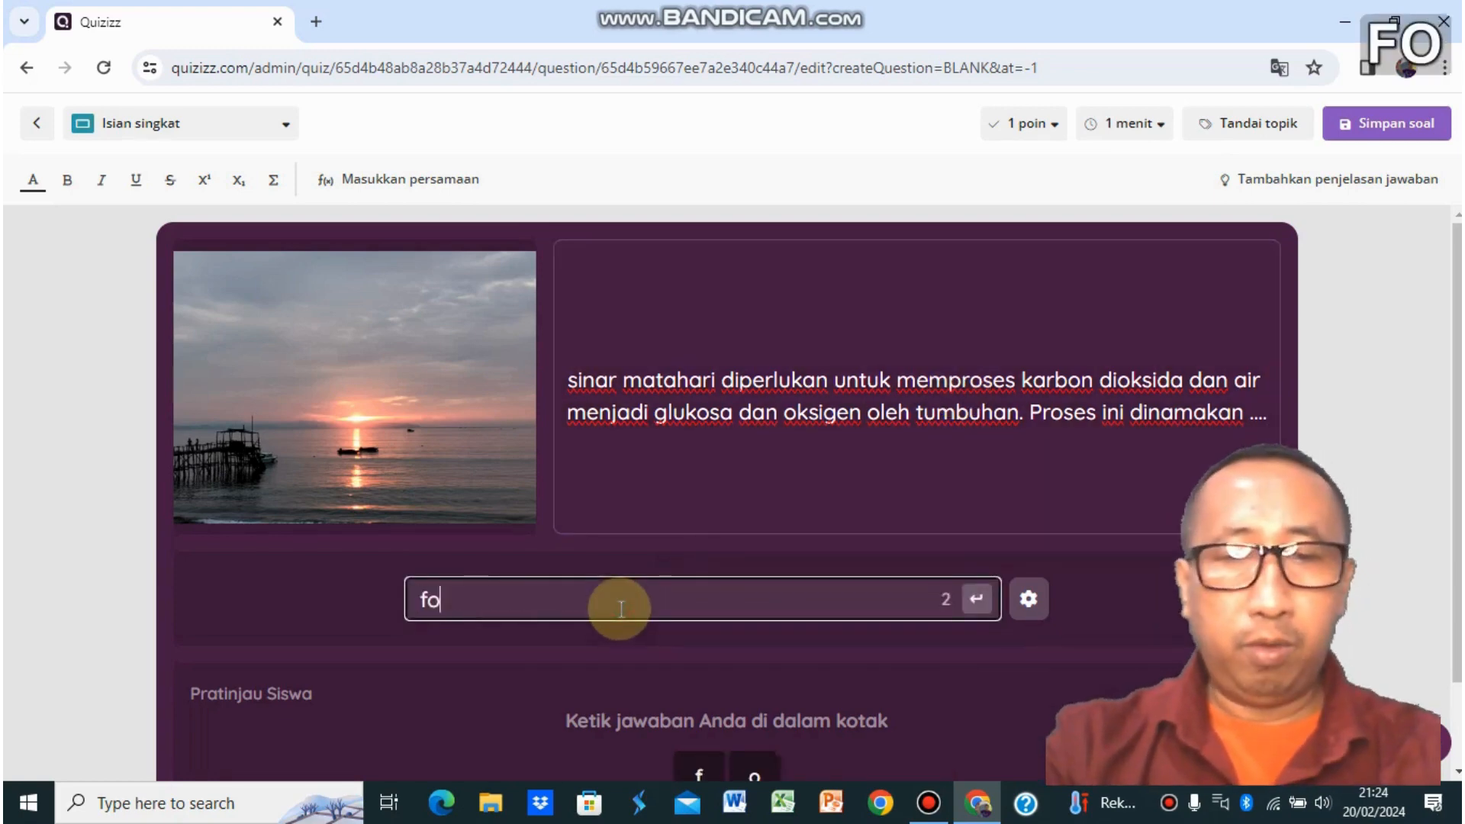
pyautogui.write('tosint')
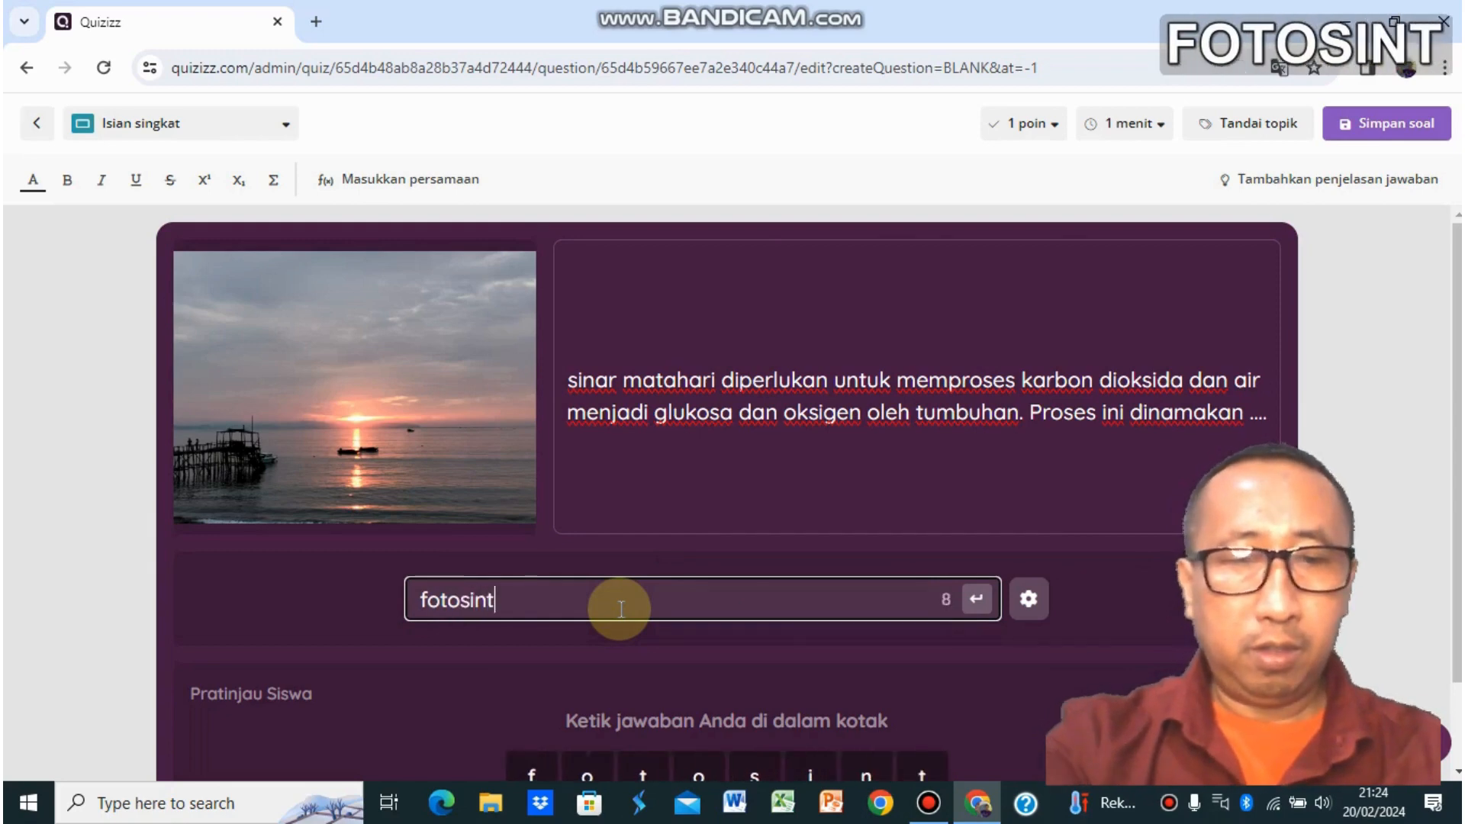
pyautogui.write('esis')
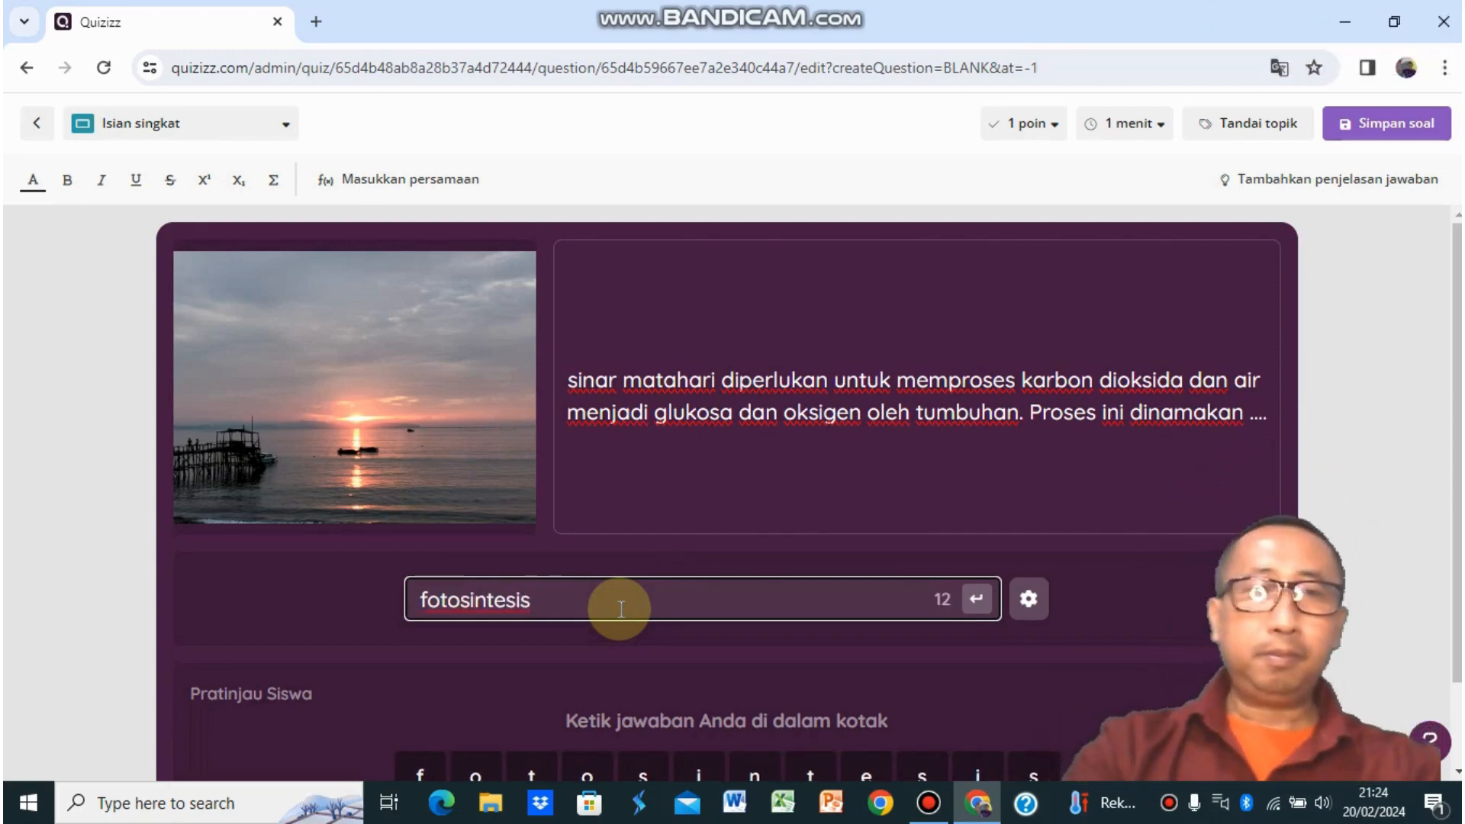
# - Set the short-answer question's time limit to 1 minute and its weight to 2 points, and save the question
pyautogui.scroll(-1, 1457, 429)
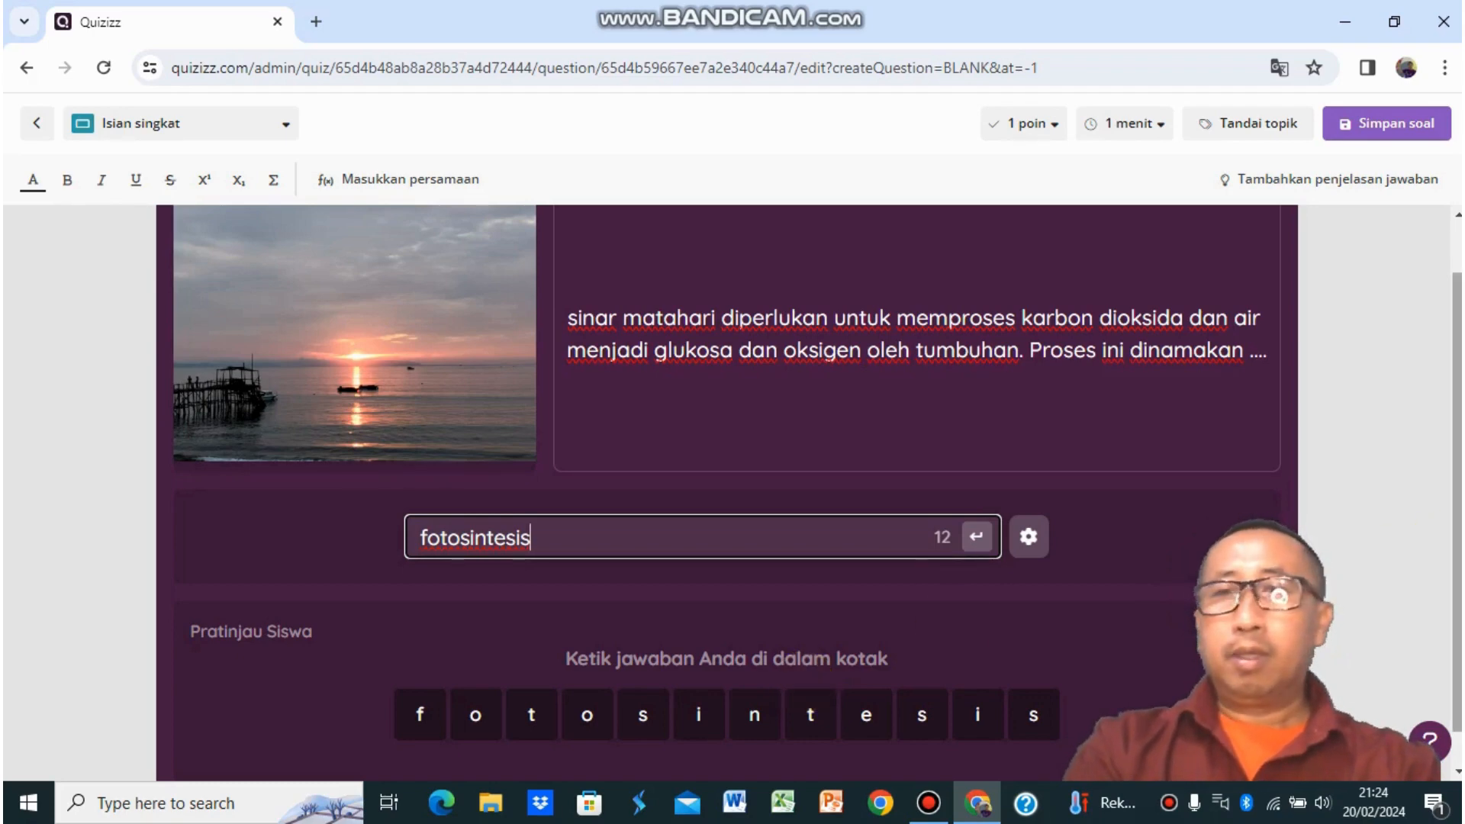
pyautogui.scroll(1, 1459, 382)
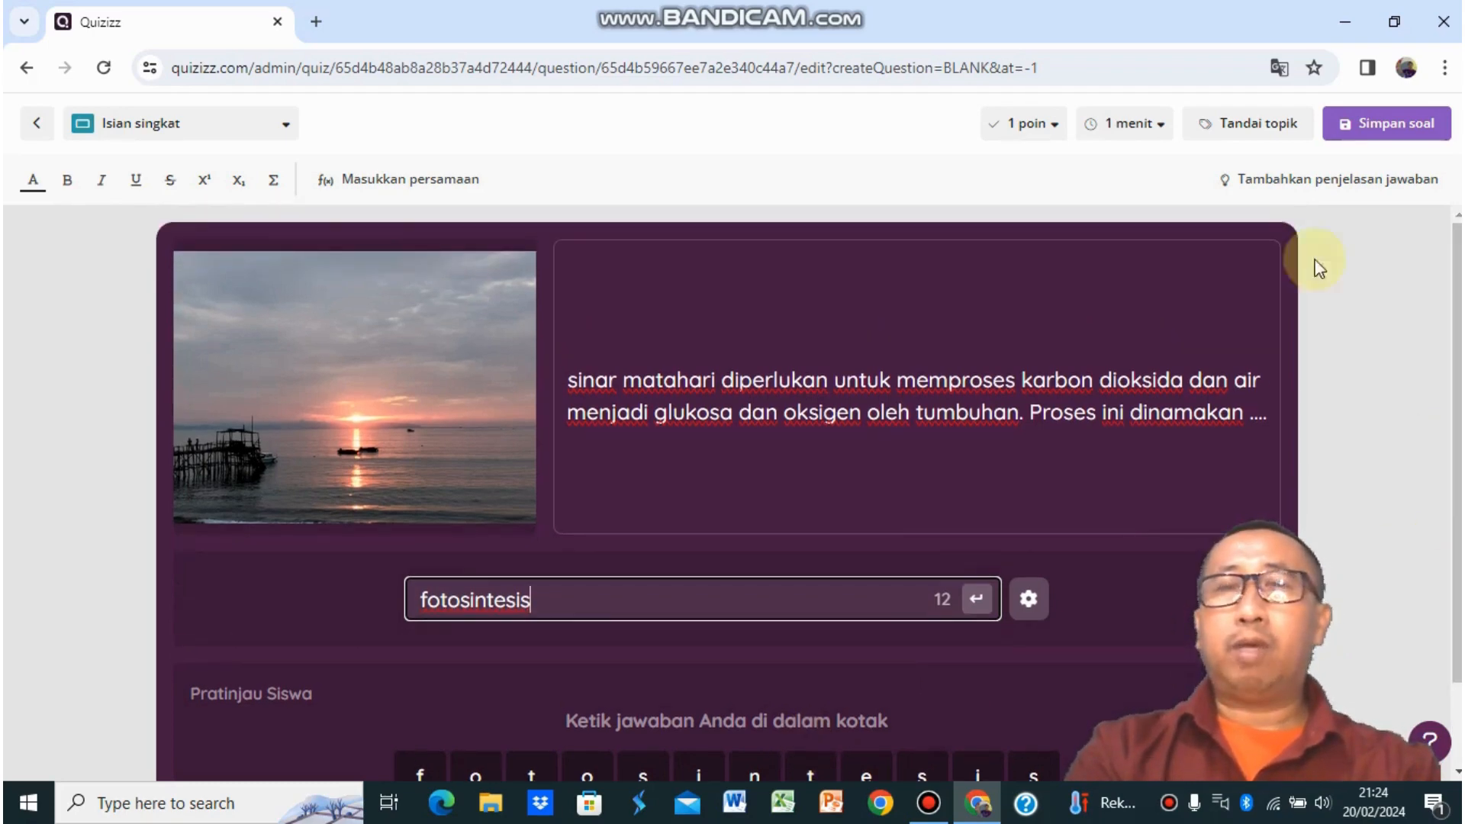
pyautogui.click(1162, 128)
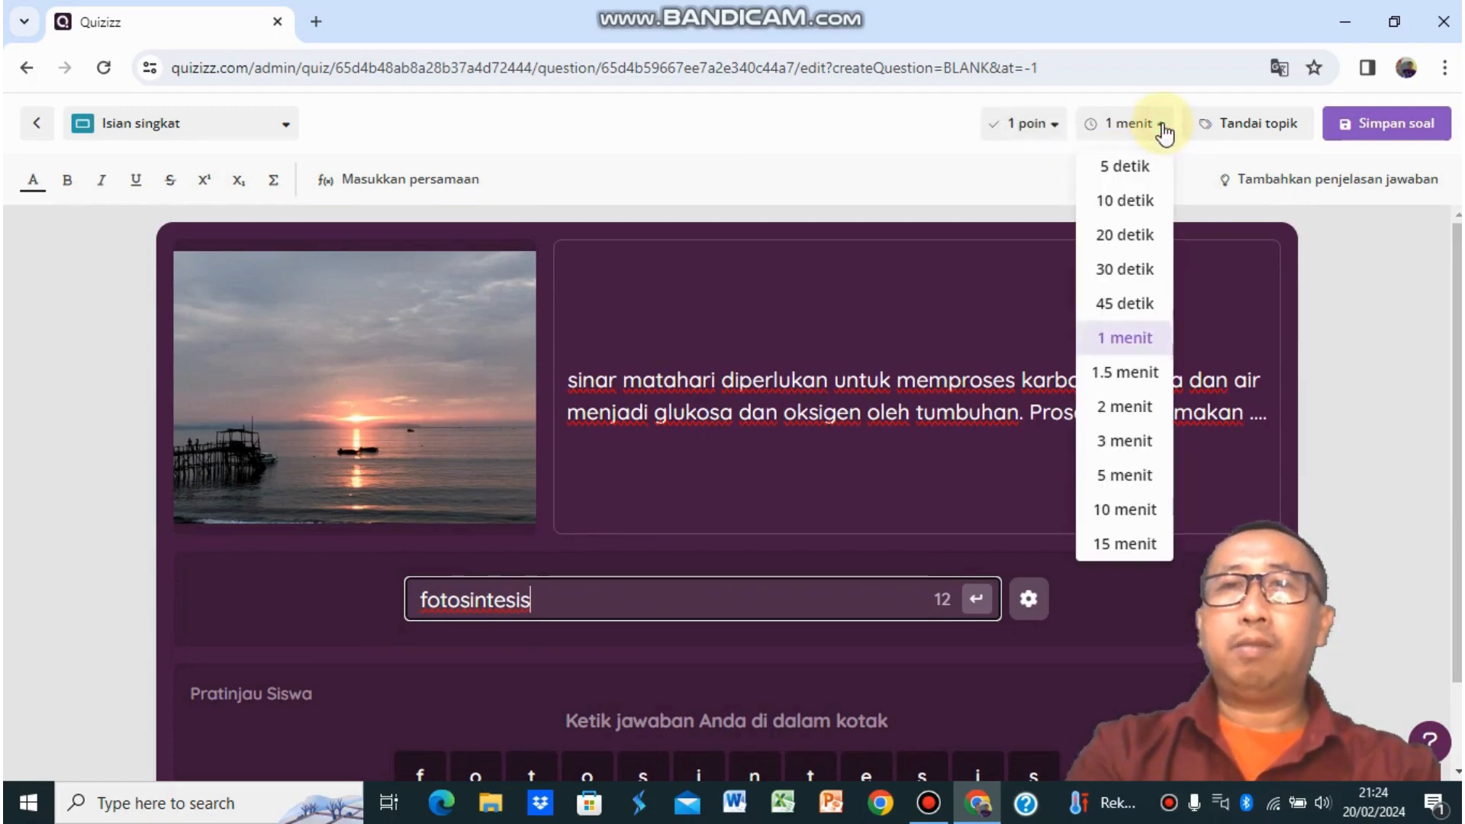
pyautogui.click(1137, 340)
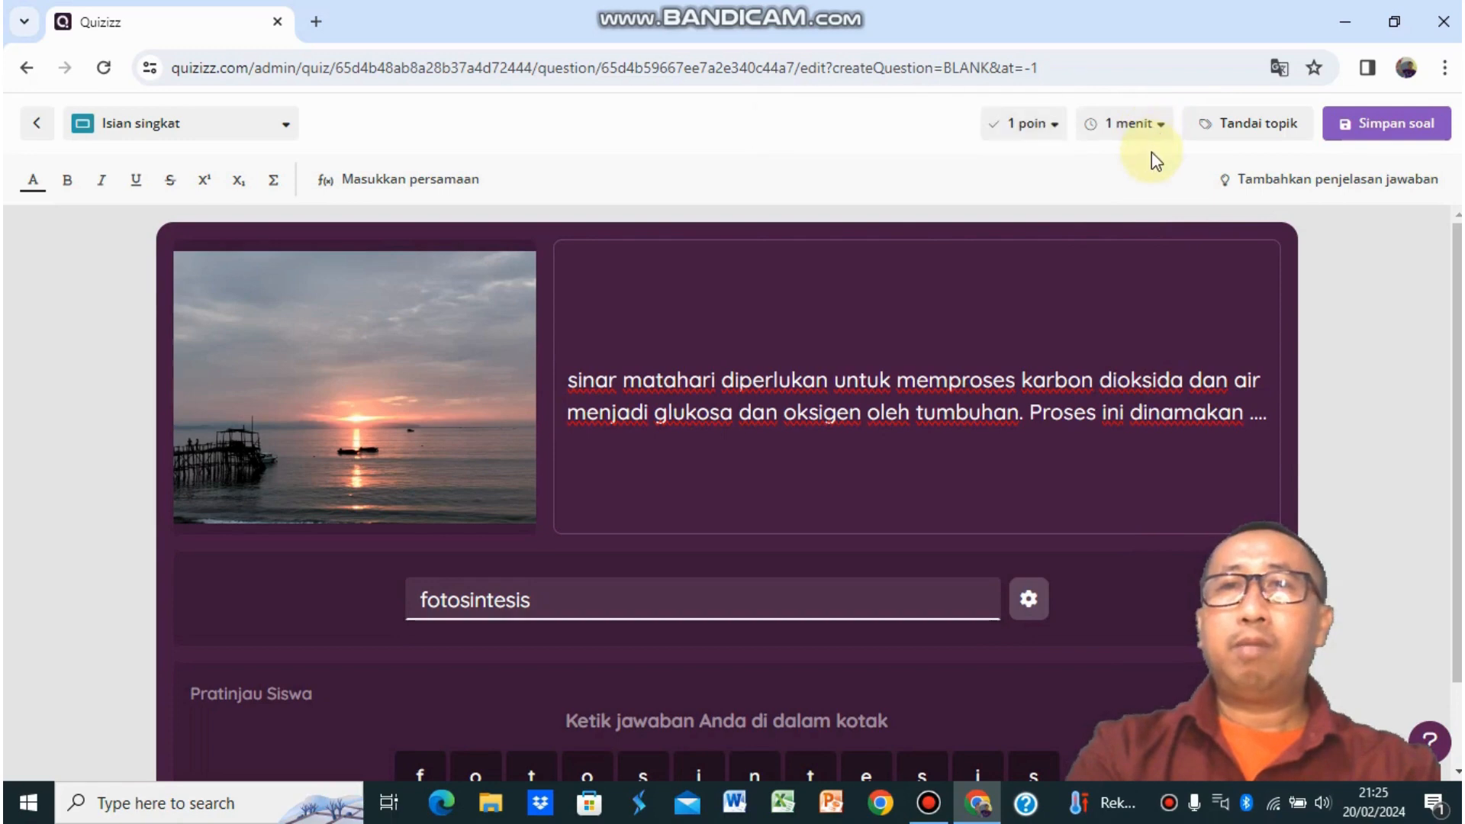
pyautogui.click(1056, 131)
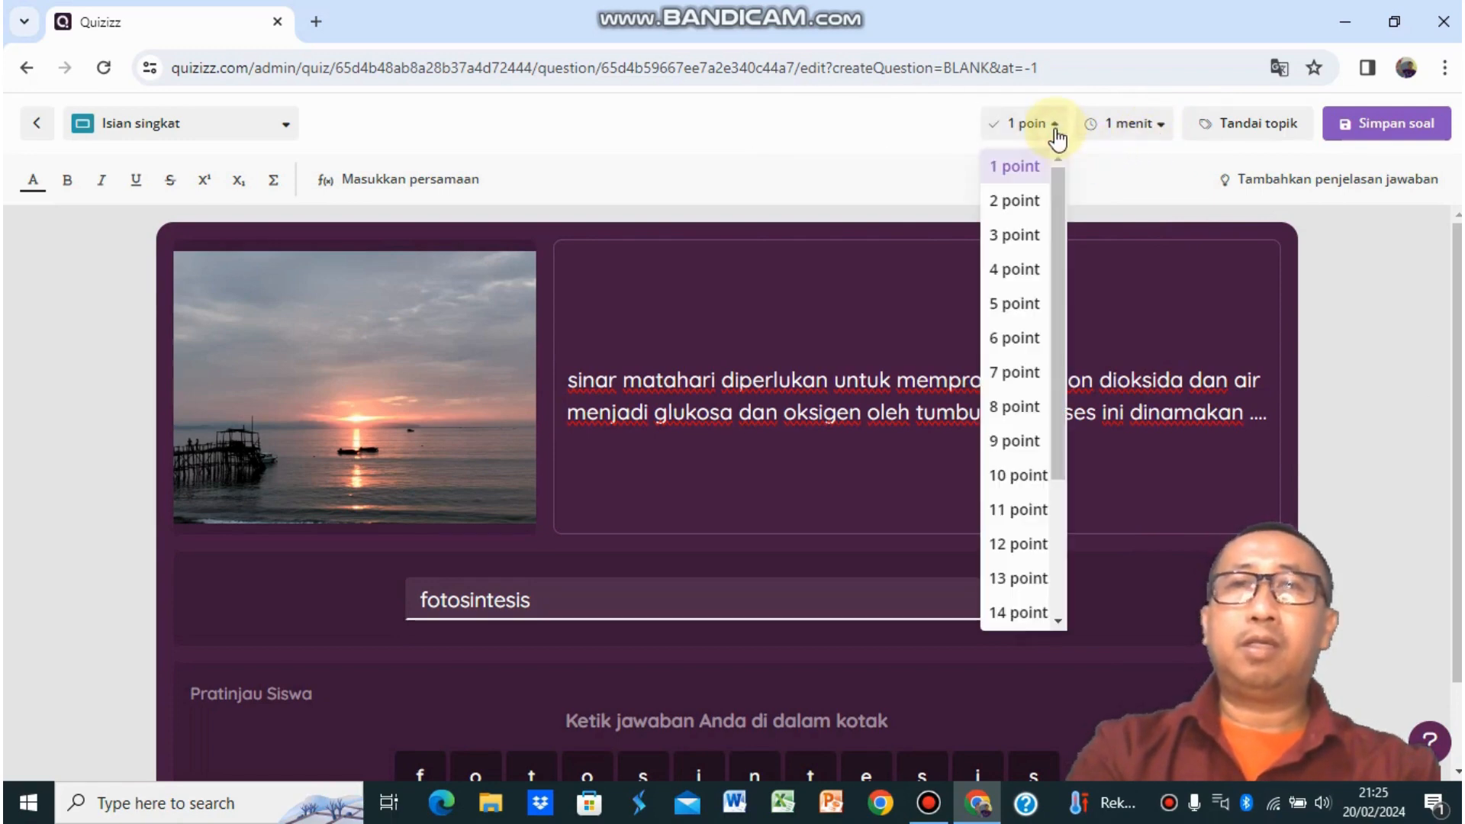
pyautogui.click(1018, 204)
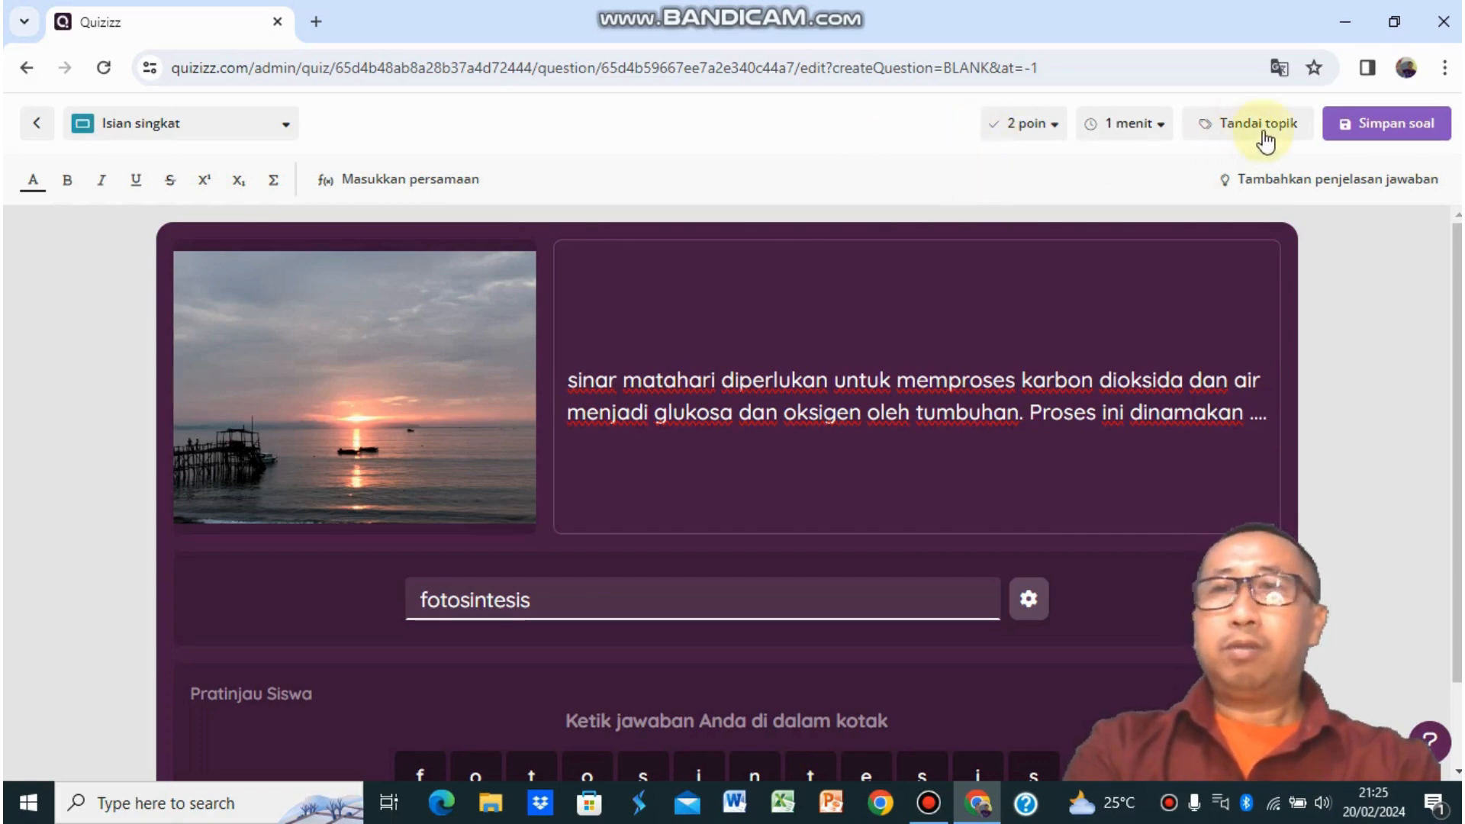
pyautogui.click(1378, 131)
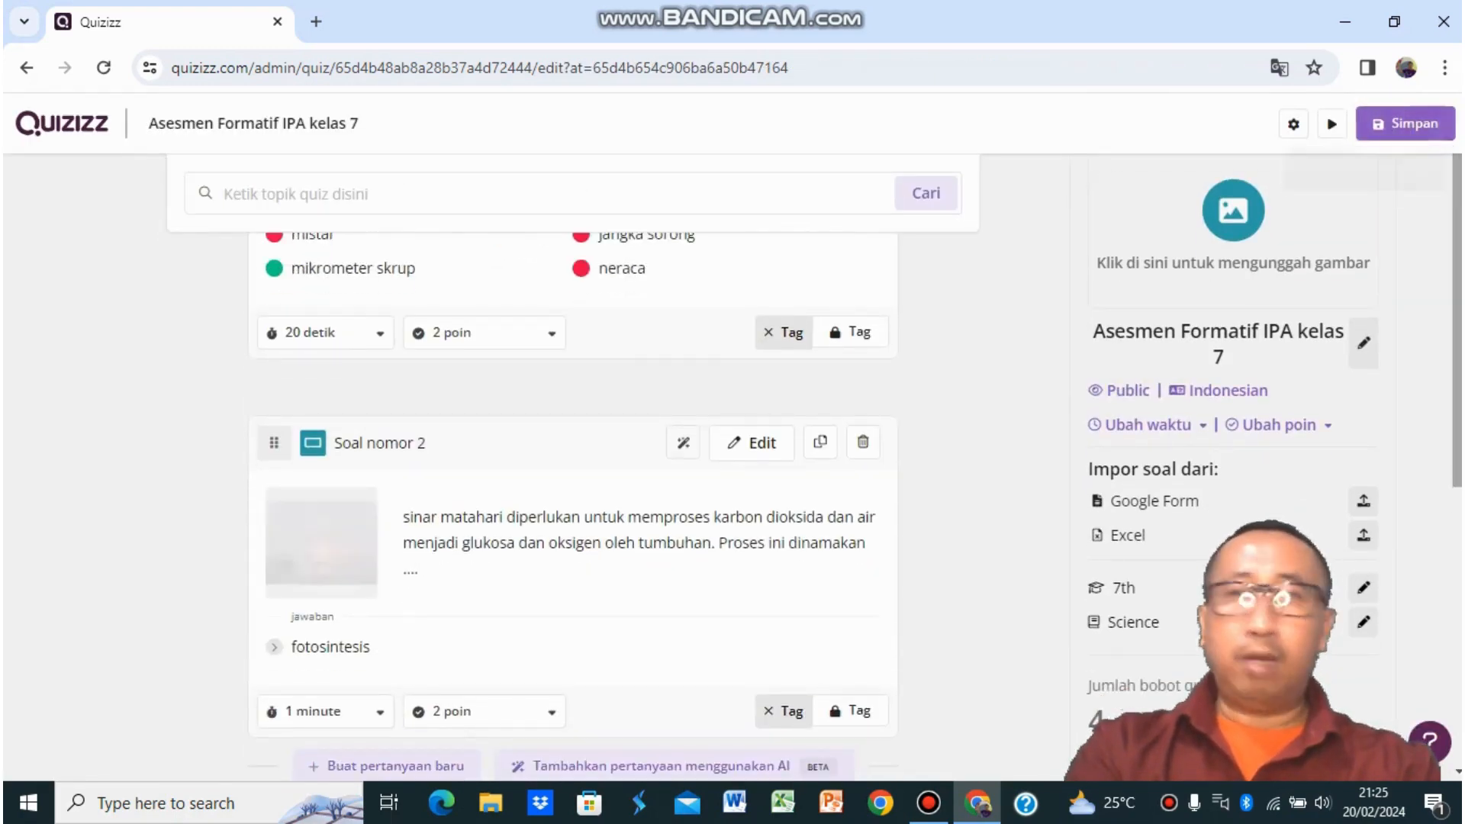
# - Start creating another question below question 2 of the quiz
pyautogui.moveTo(1459, 313); pyautogui.dragTo(1460, 367)
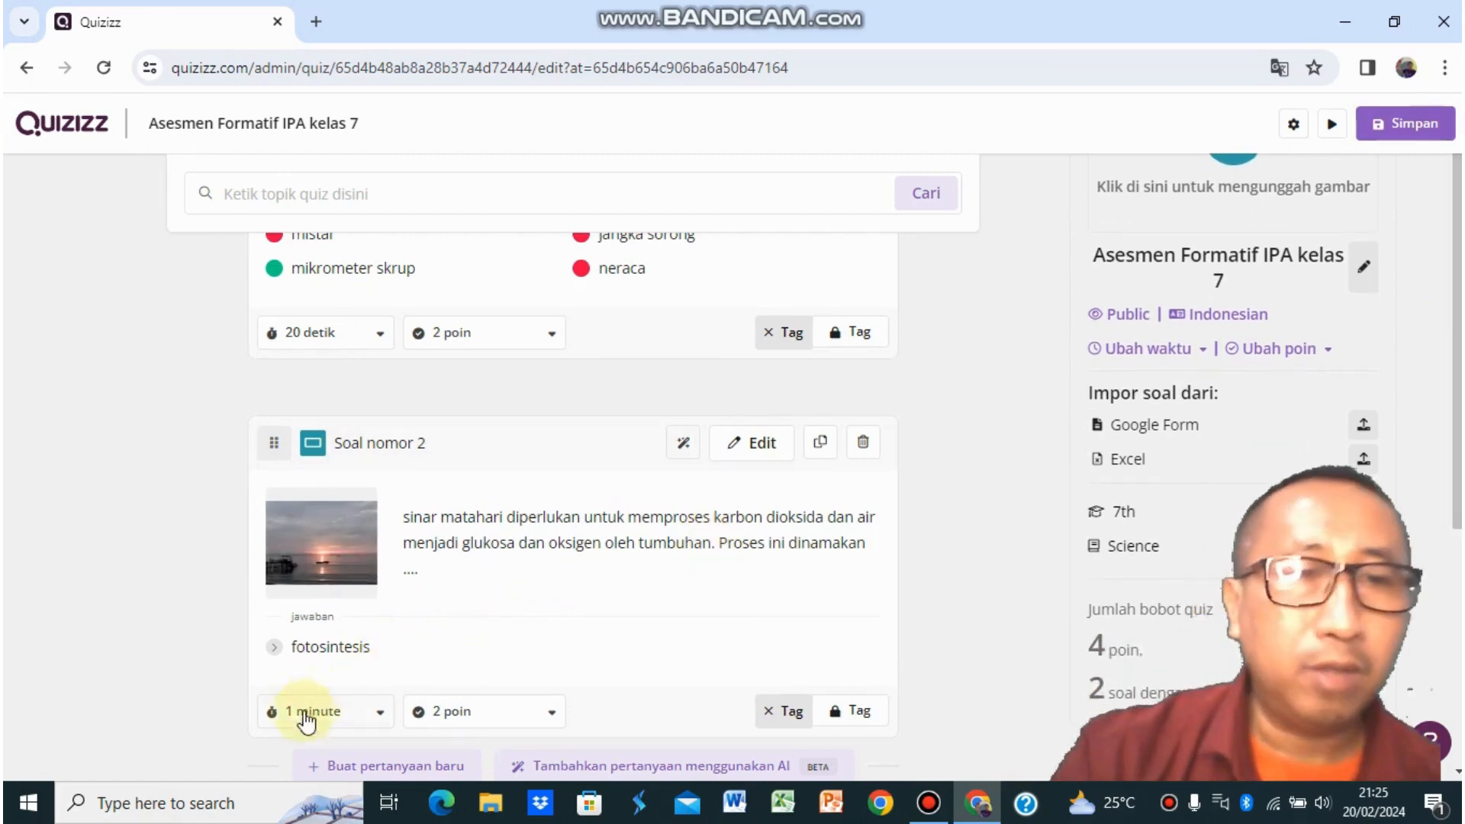
pyautogui.click(335, 772)
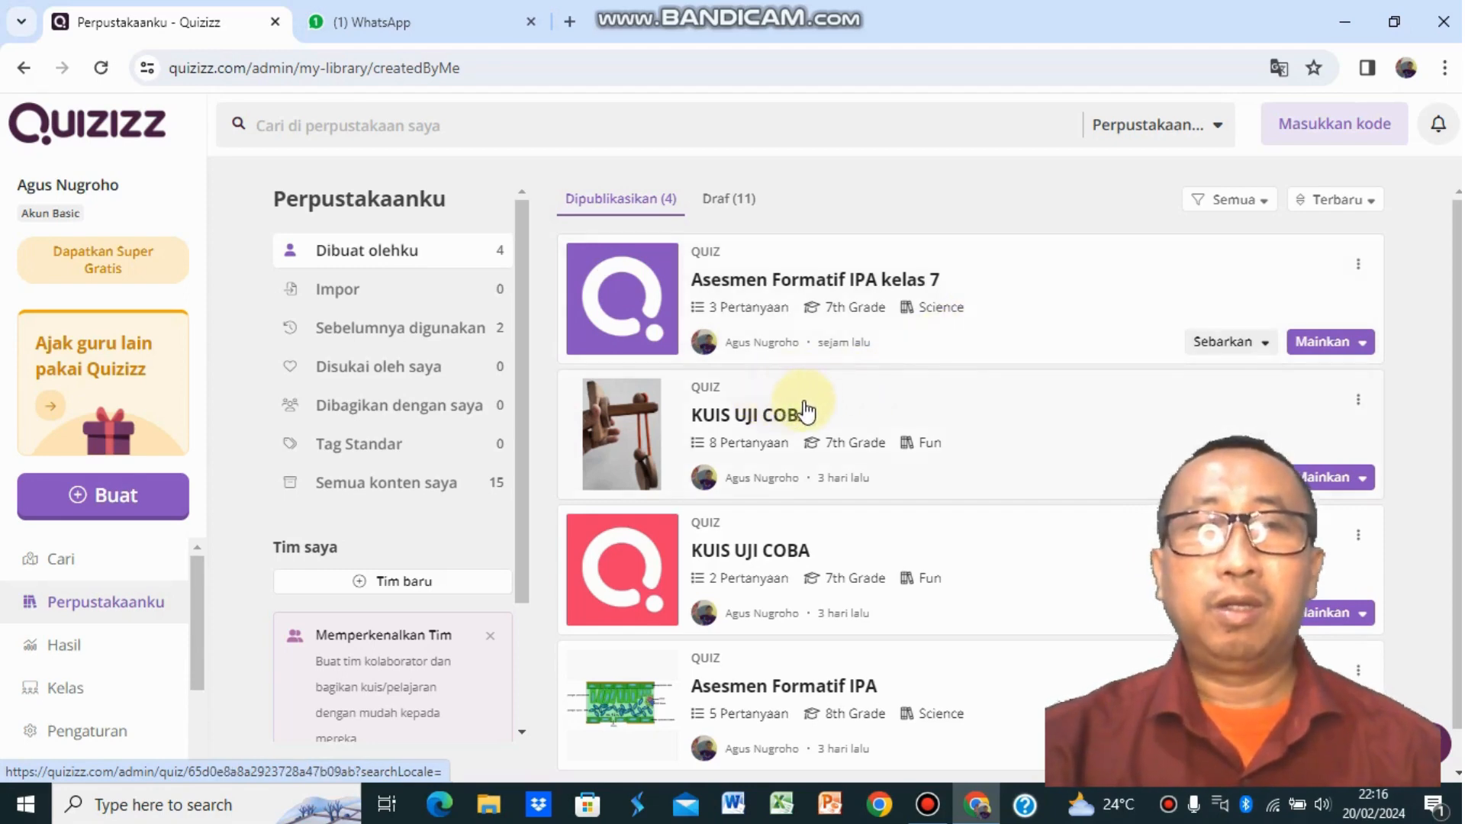
# - Open the 8-question quiz "KUIS UJI COBA" from the library and host it live in Klasik mode with the Default option
pyautogui.click(772, 425)
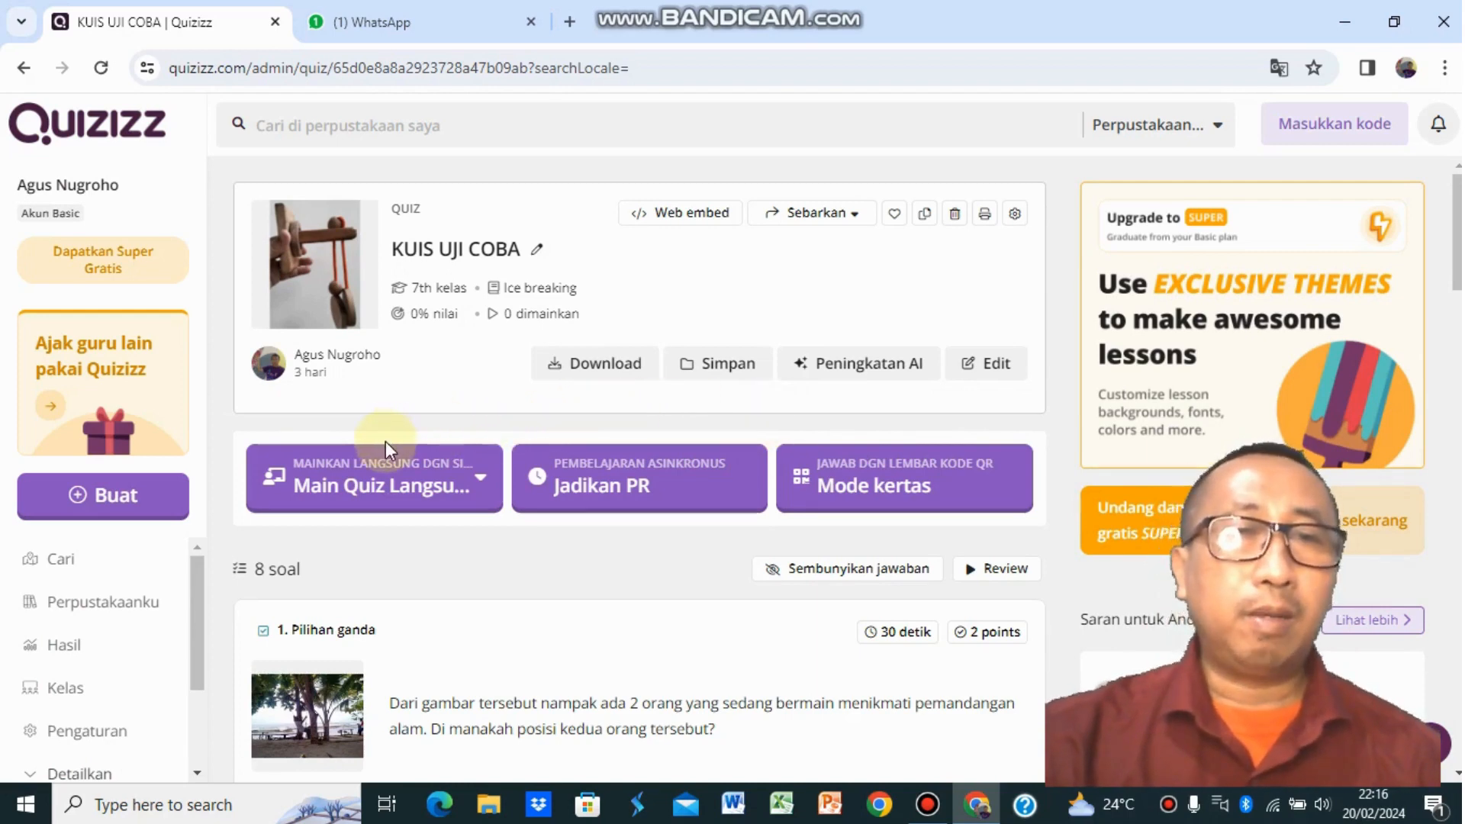
pyautogui.click(347, 492)
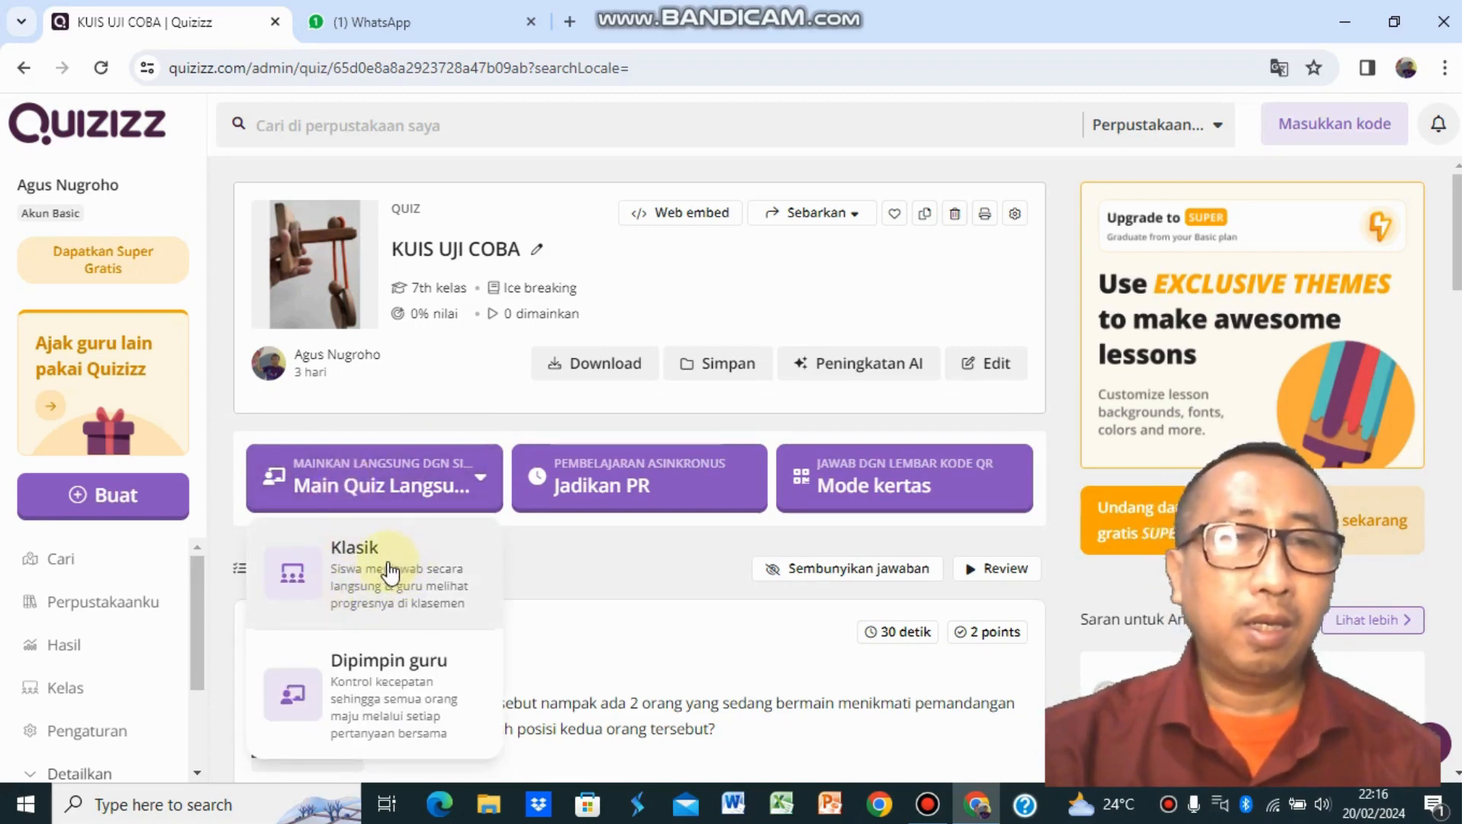
pyautogui.click(371, 586)
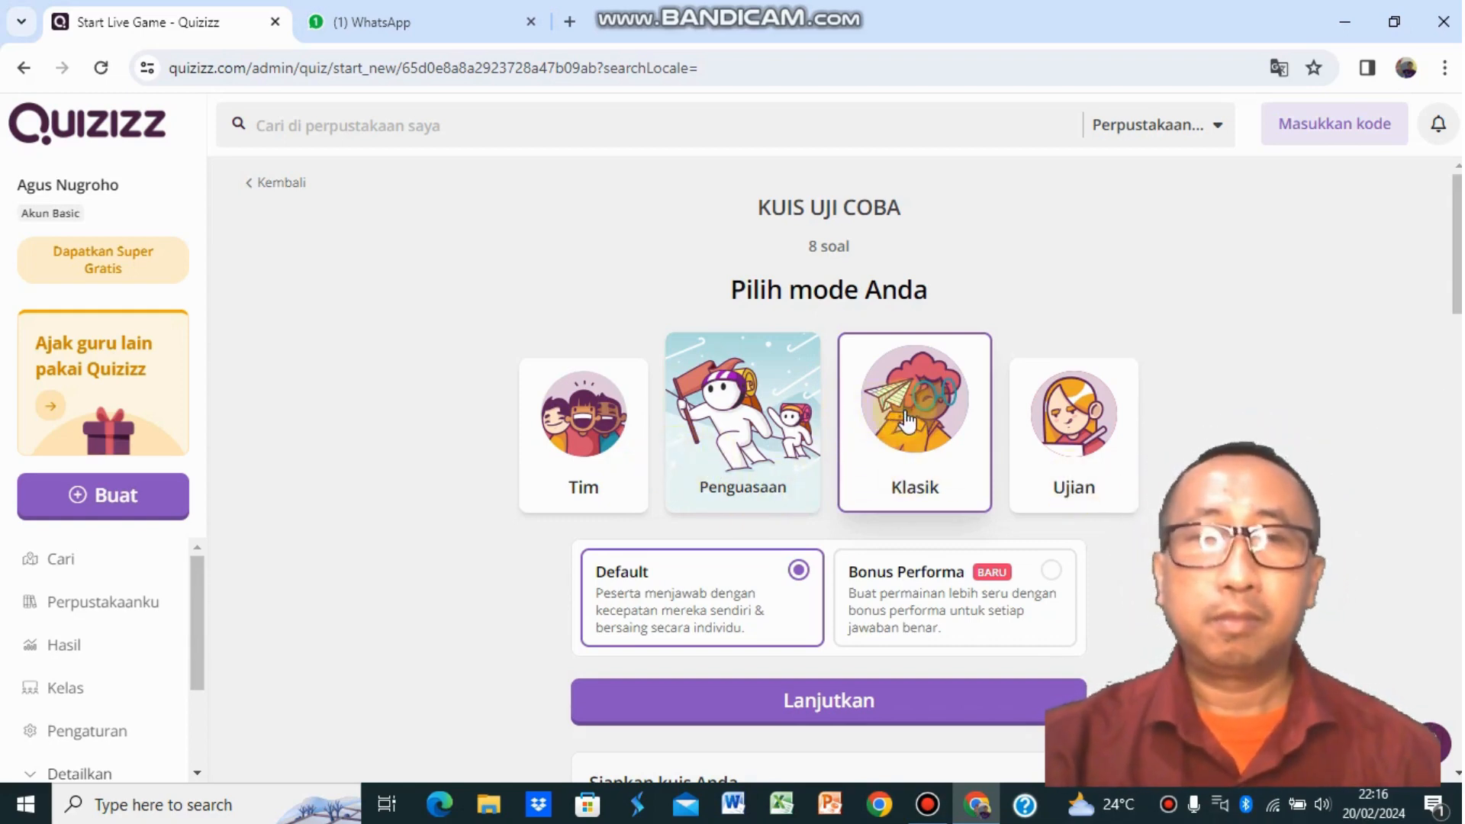
pyautogui.click(917, 712)
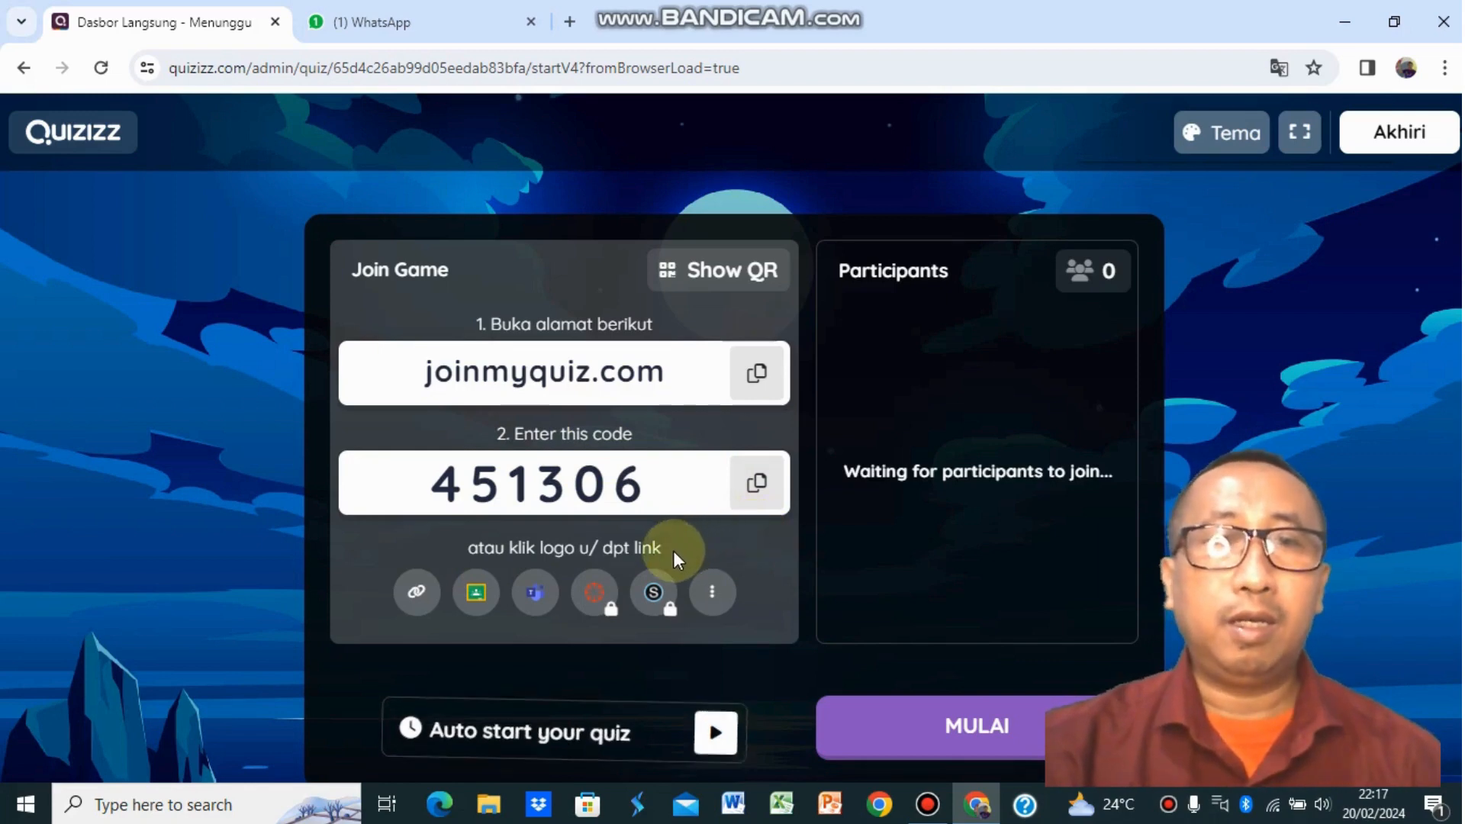
# - Copy the live game's join link into a WhatsApp message for the "IPA 7H" group and return to the Quizizz waiting room
pyautogui.click(422, 596)
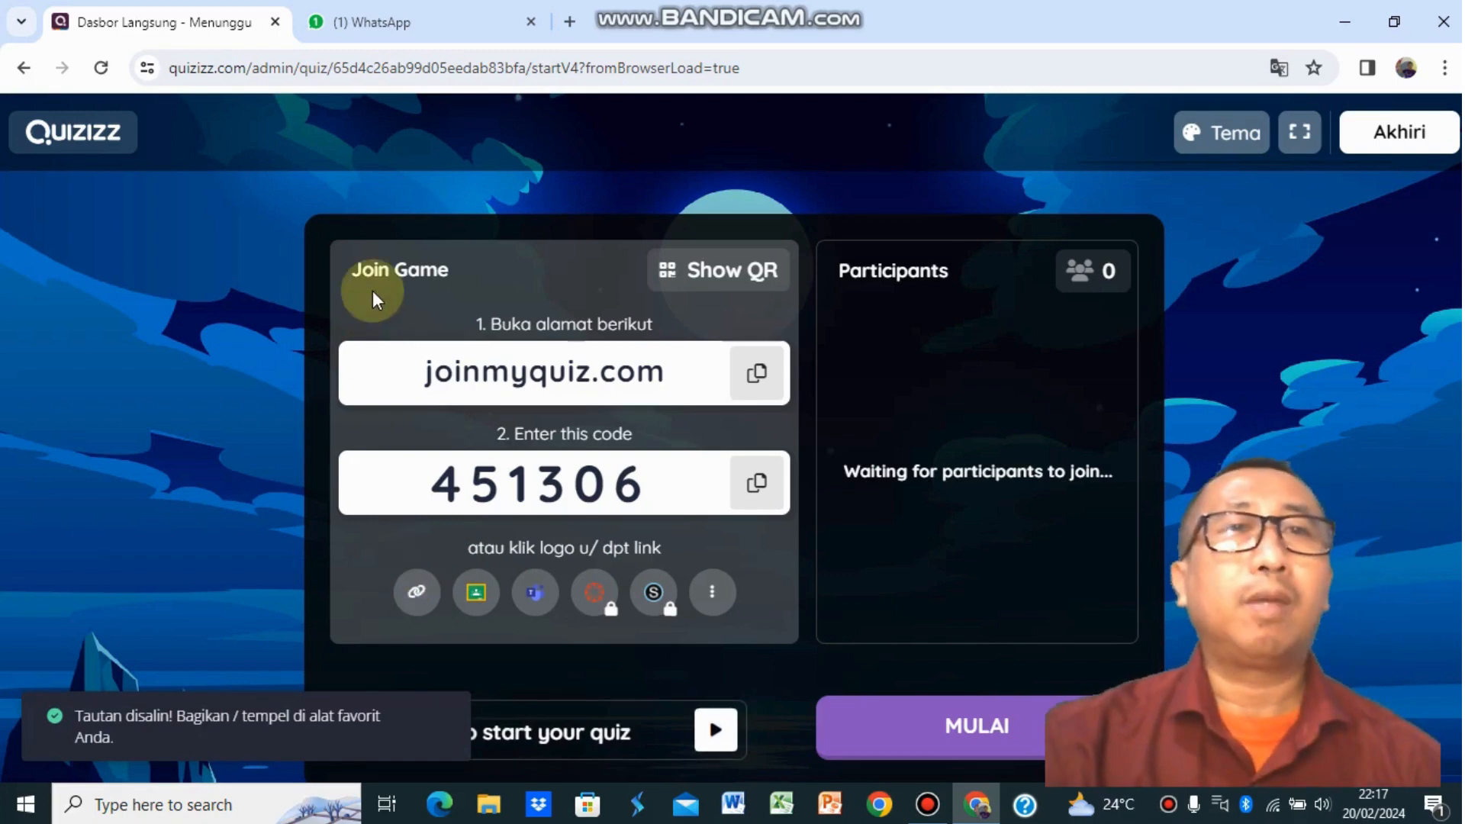
pyautogui.click(387, 38)
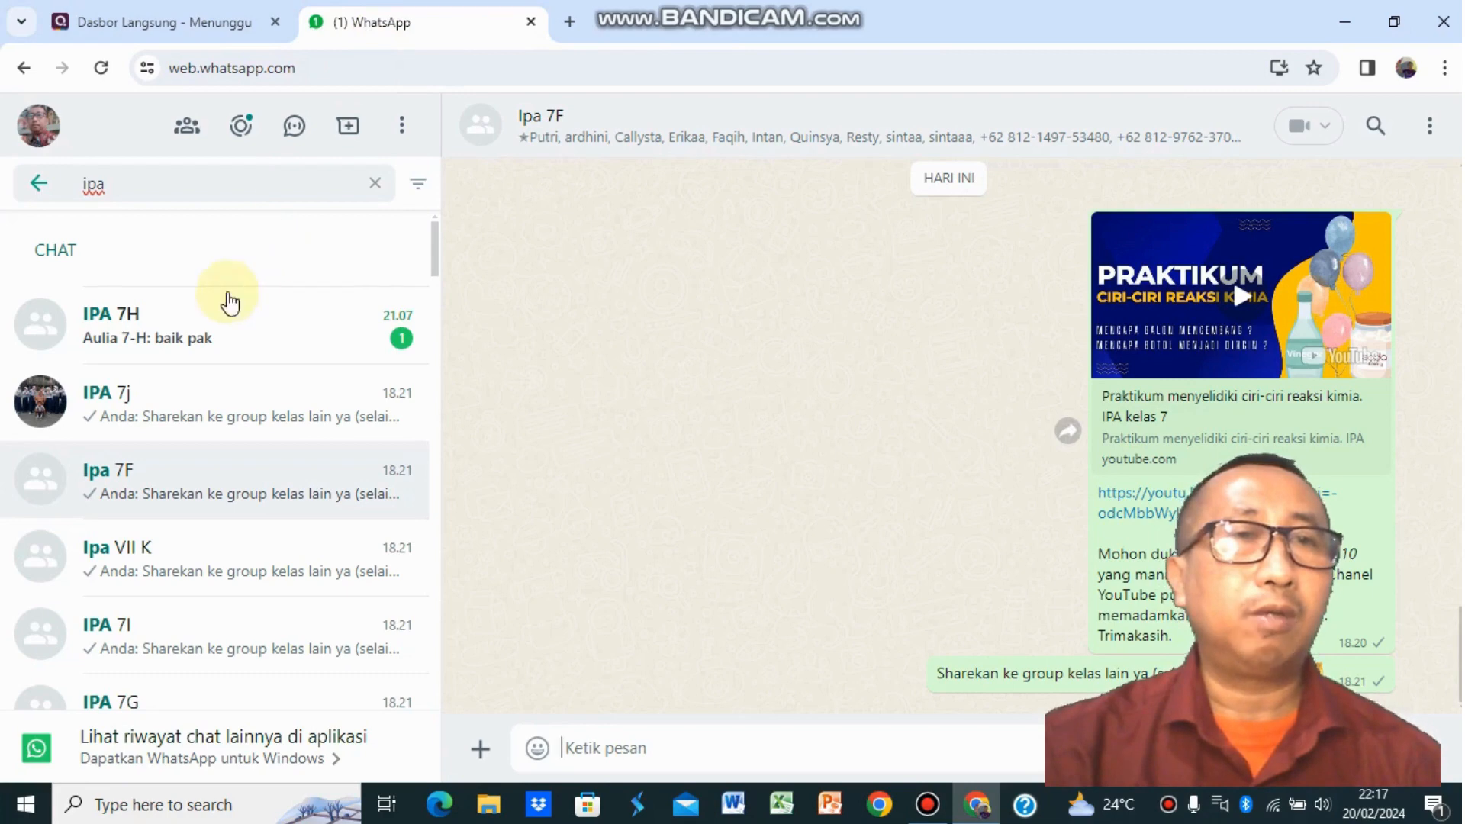
pyautogui.click(175, 326)
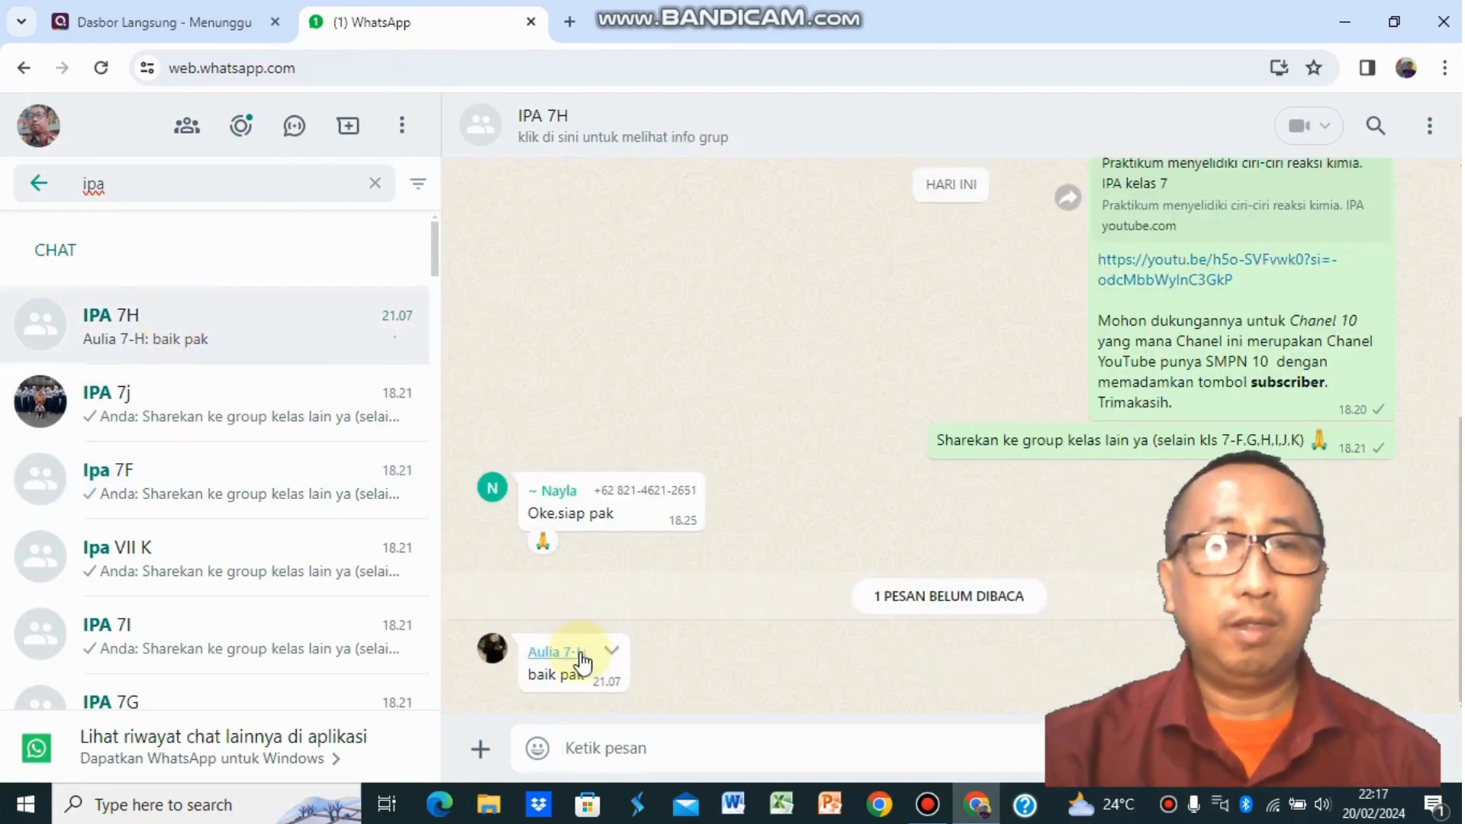
pyautogui.rightClick(608, 758)
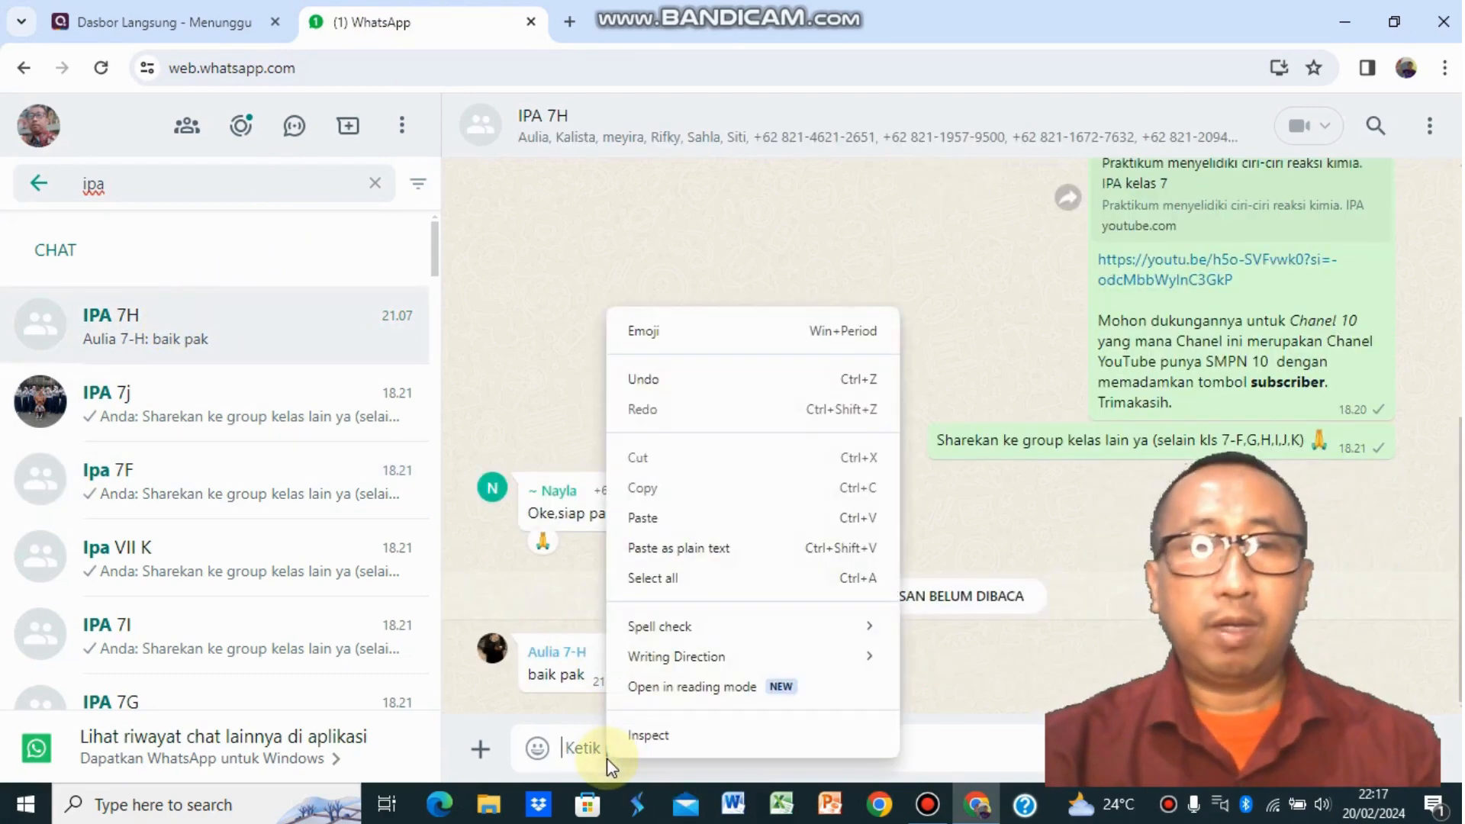
pyautogui.click(643, 518)
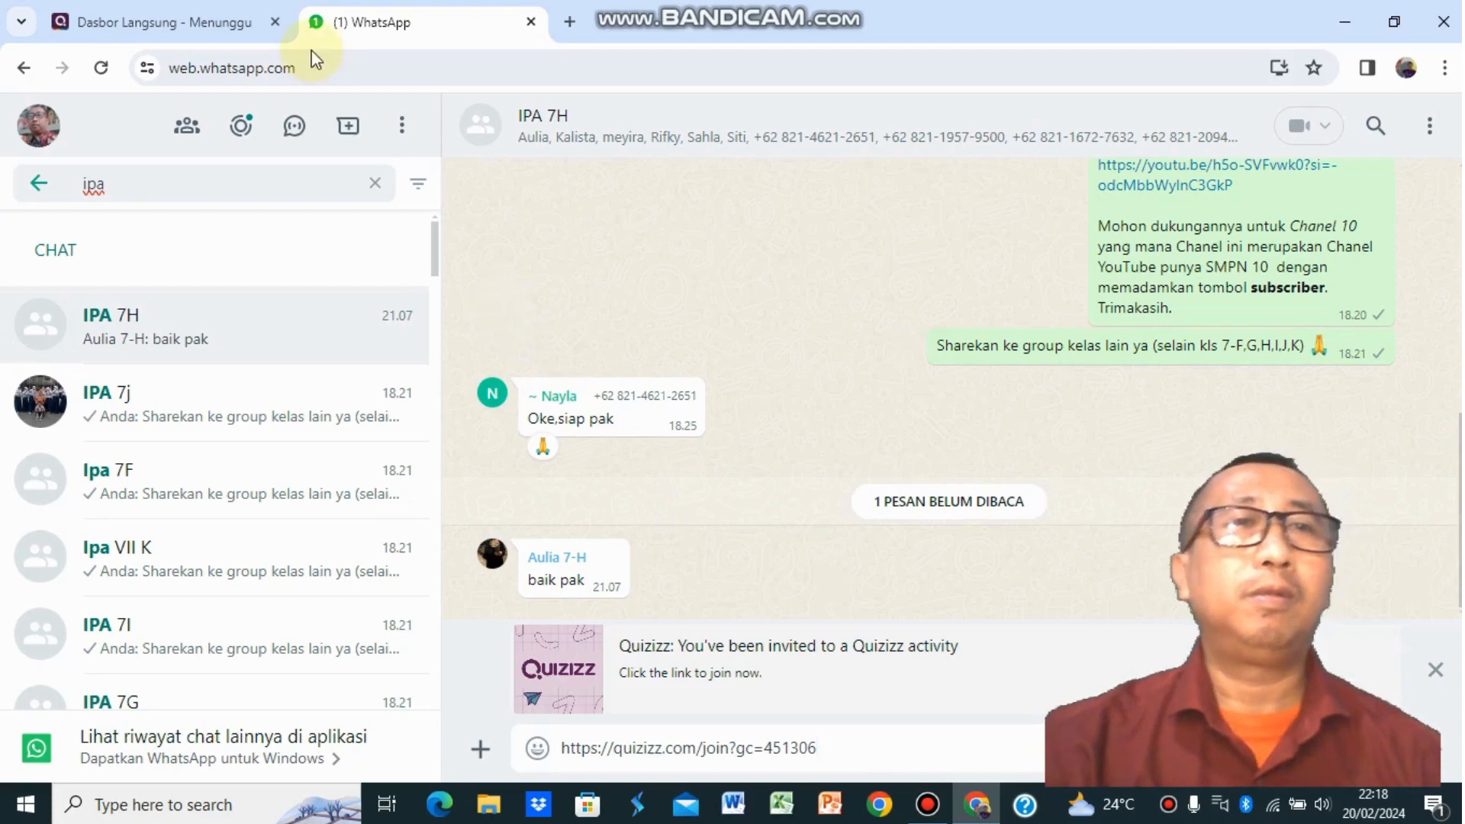
pyautogui.click(256, 36)
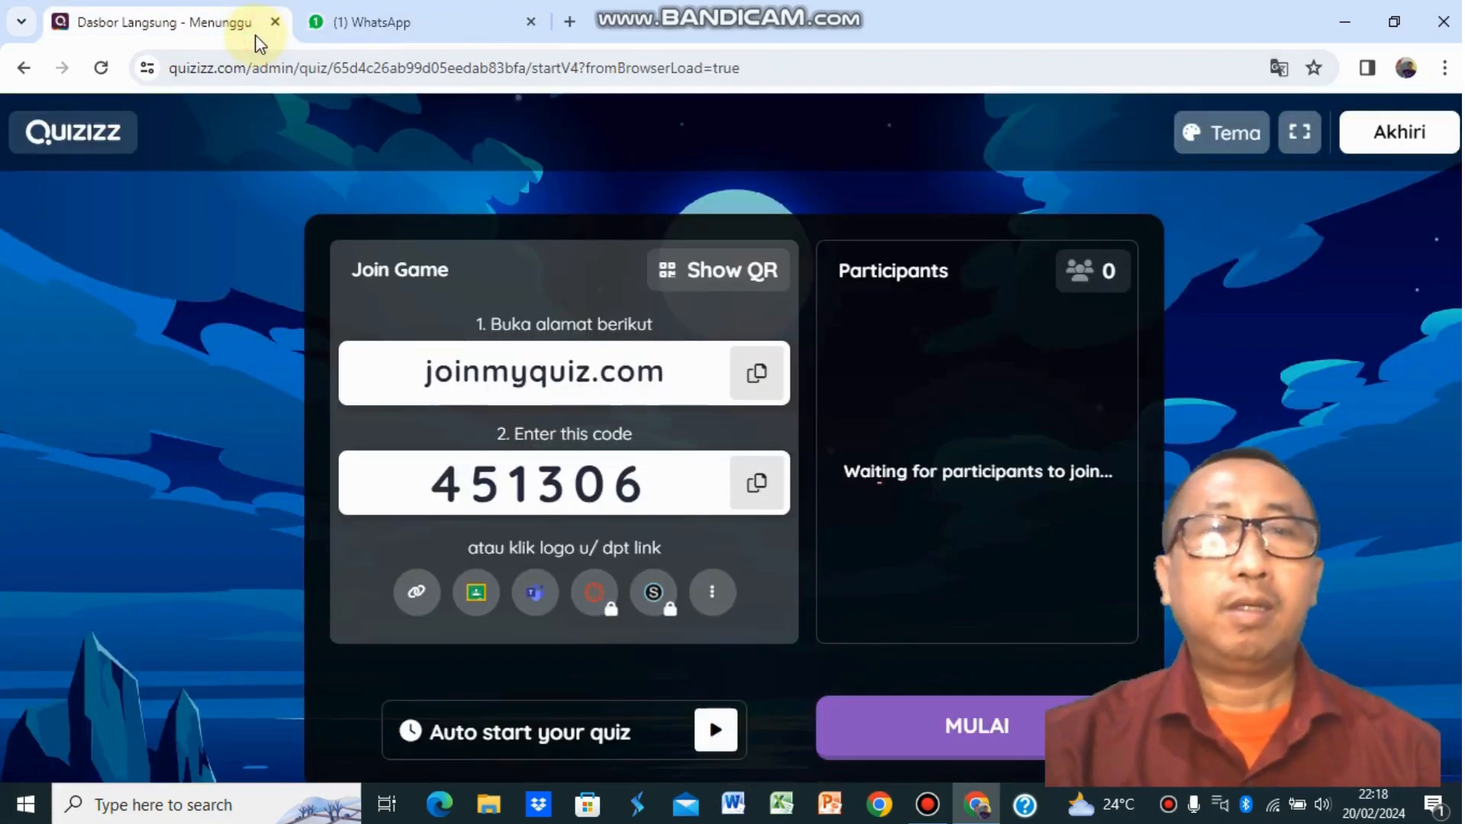